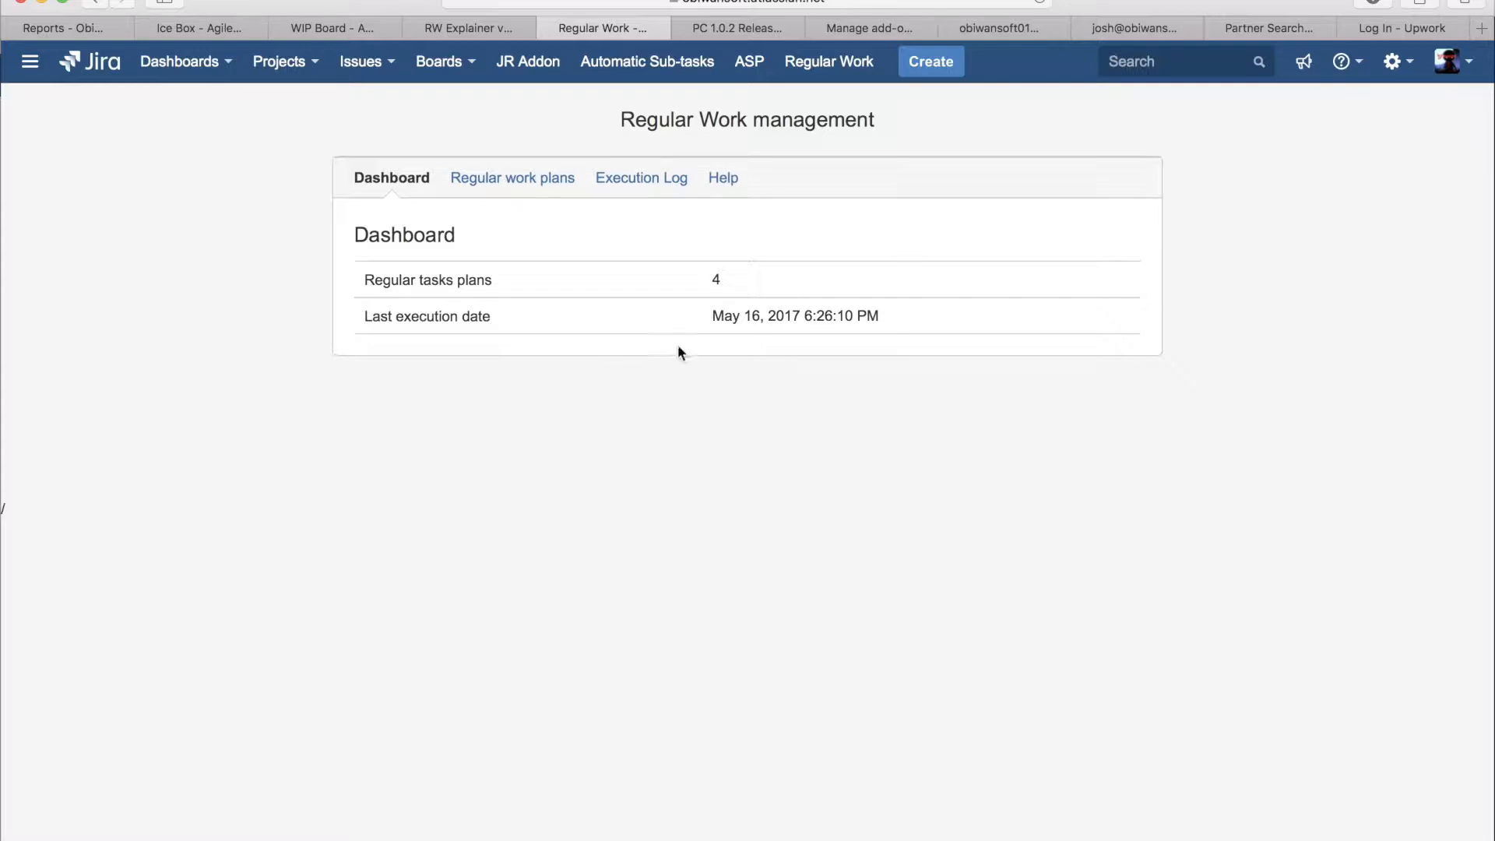
Create a regular work plan named "My cool recurring plan" for Test Project 1.0 with the Manual trigger
{"action": "left_click", "coordinate": [844, 69]}
{"action": "left_click_drag", "start_coordinate": [895, 319], "coordinate": [697, 321]}
{"action": "left_click", "coordinate": [533, 185]}
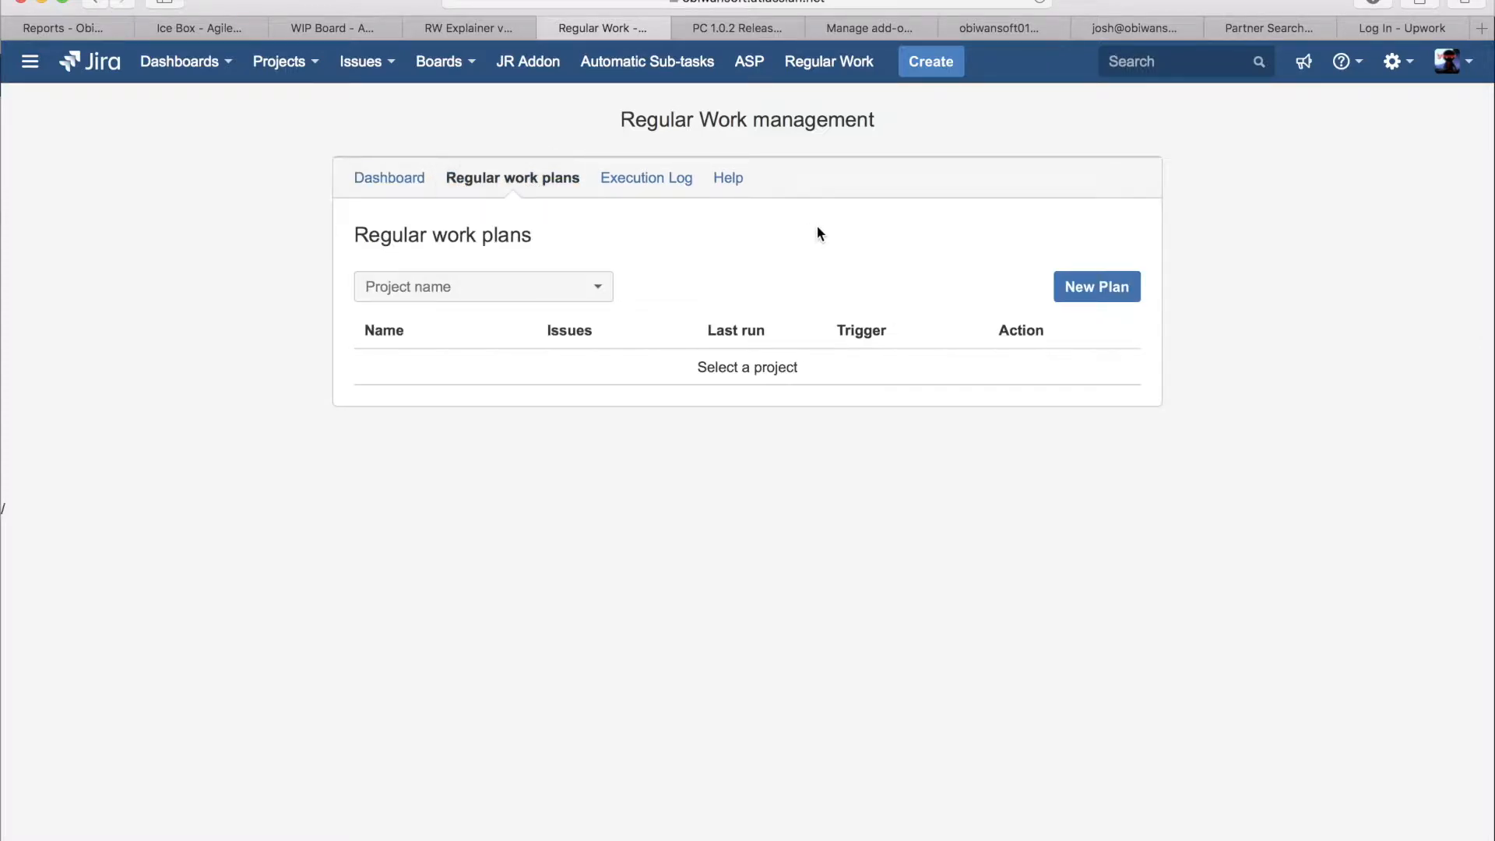
{"action": "left_click", "coordinate": [1101, 289]}
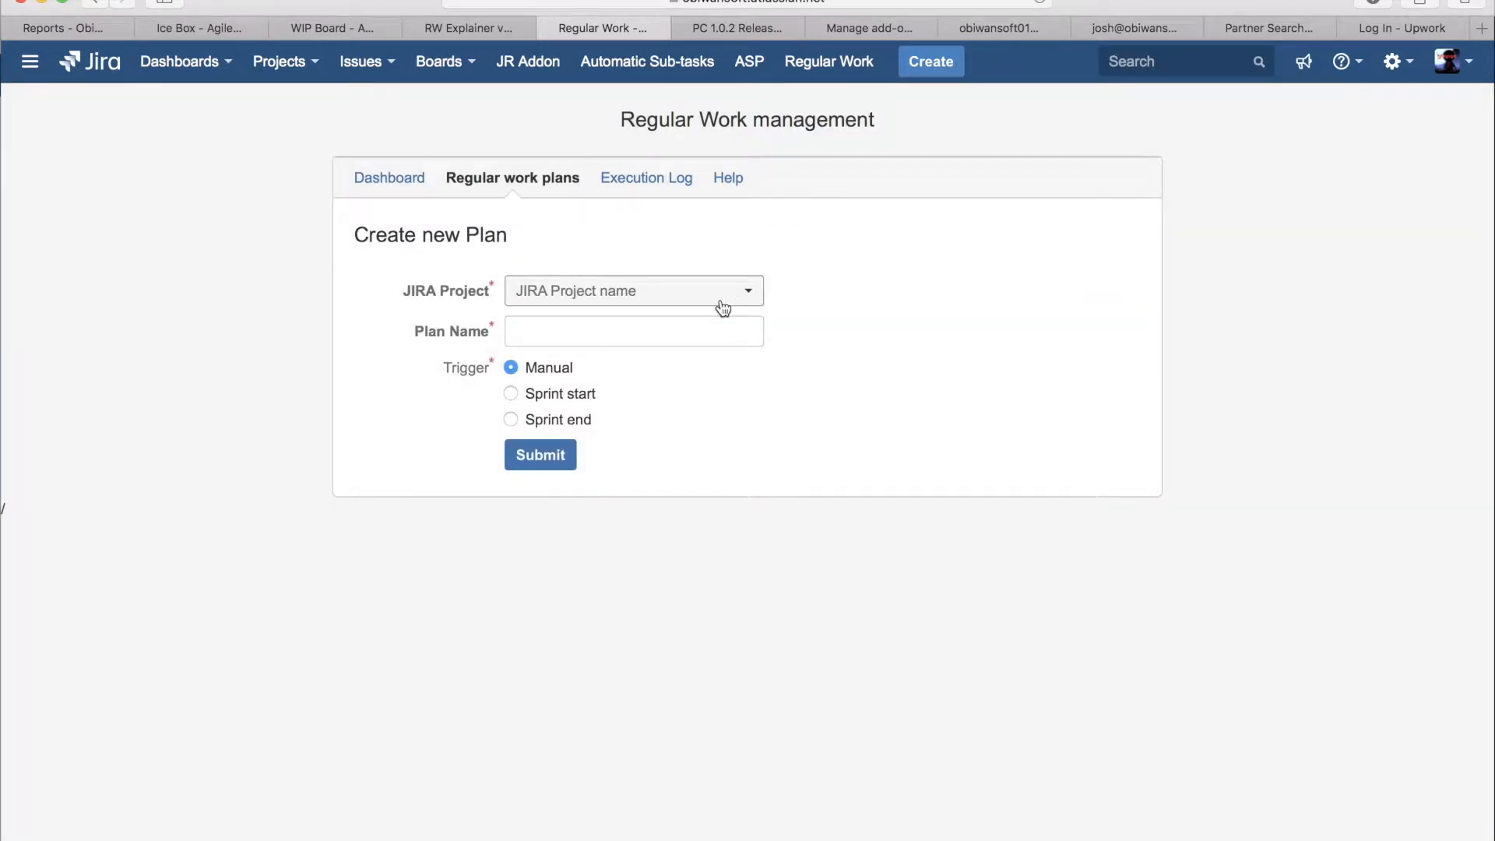
{"action": "left_click", "coordinate": [750, 295]}
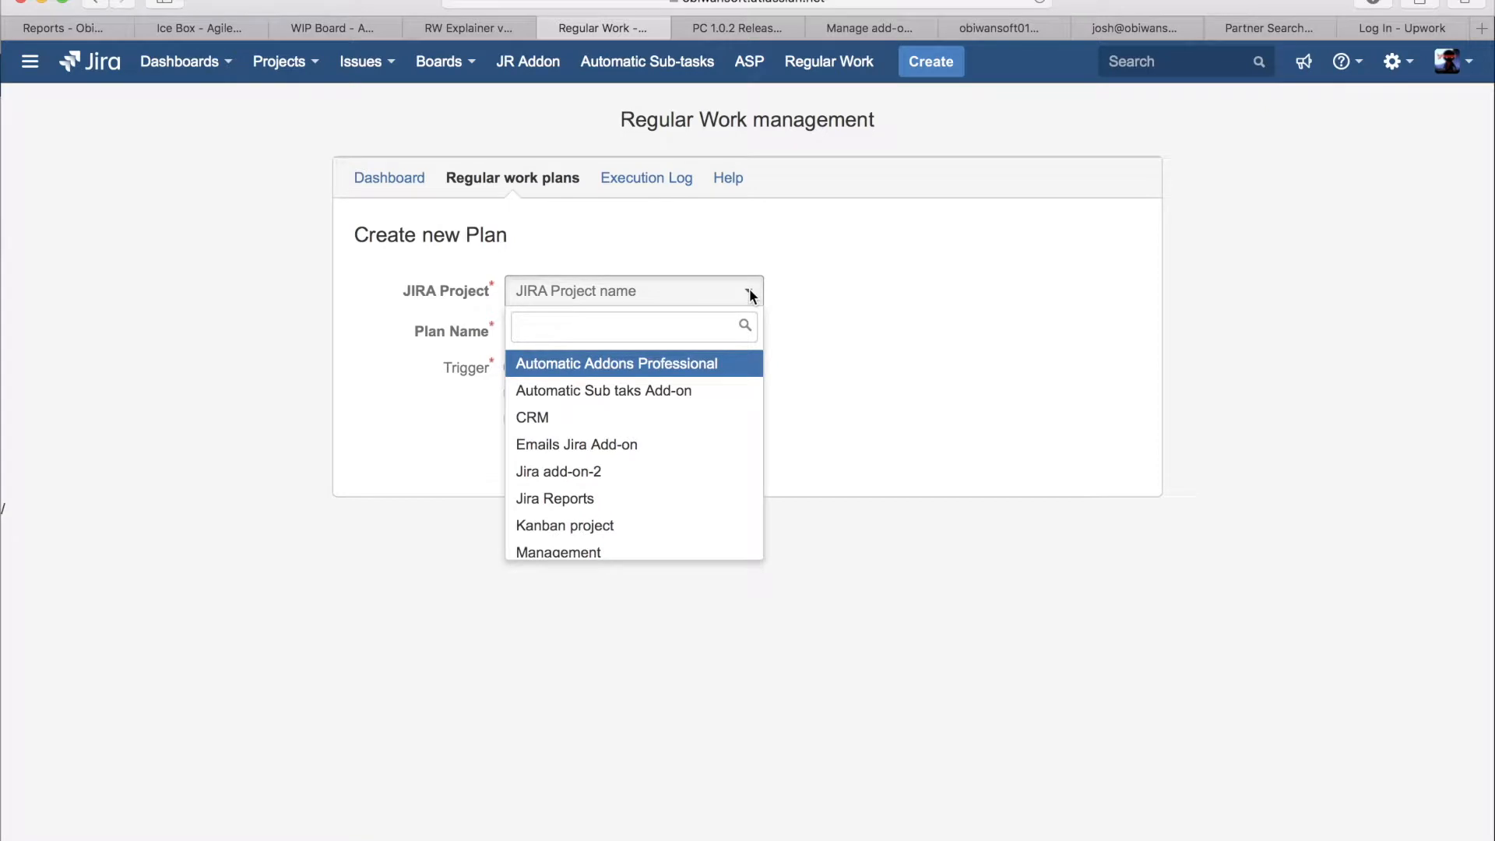
{"action": "scroll", "coordinate": [615, 436], "scroll_direction": "down", "scroll_amount": 3}
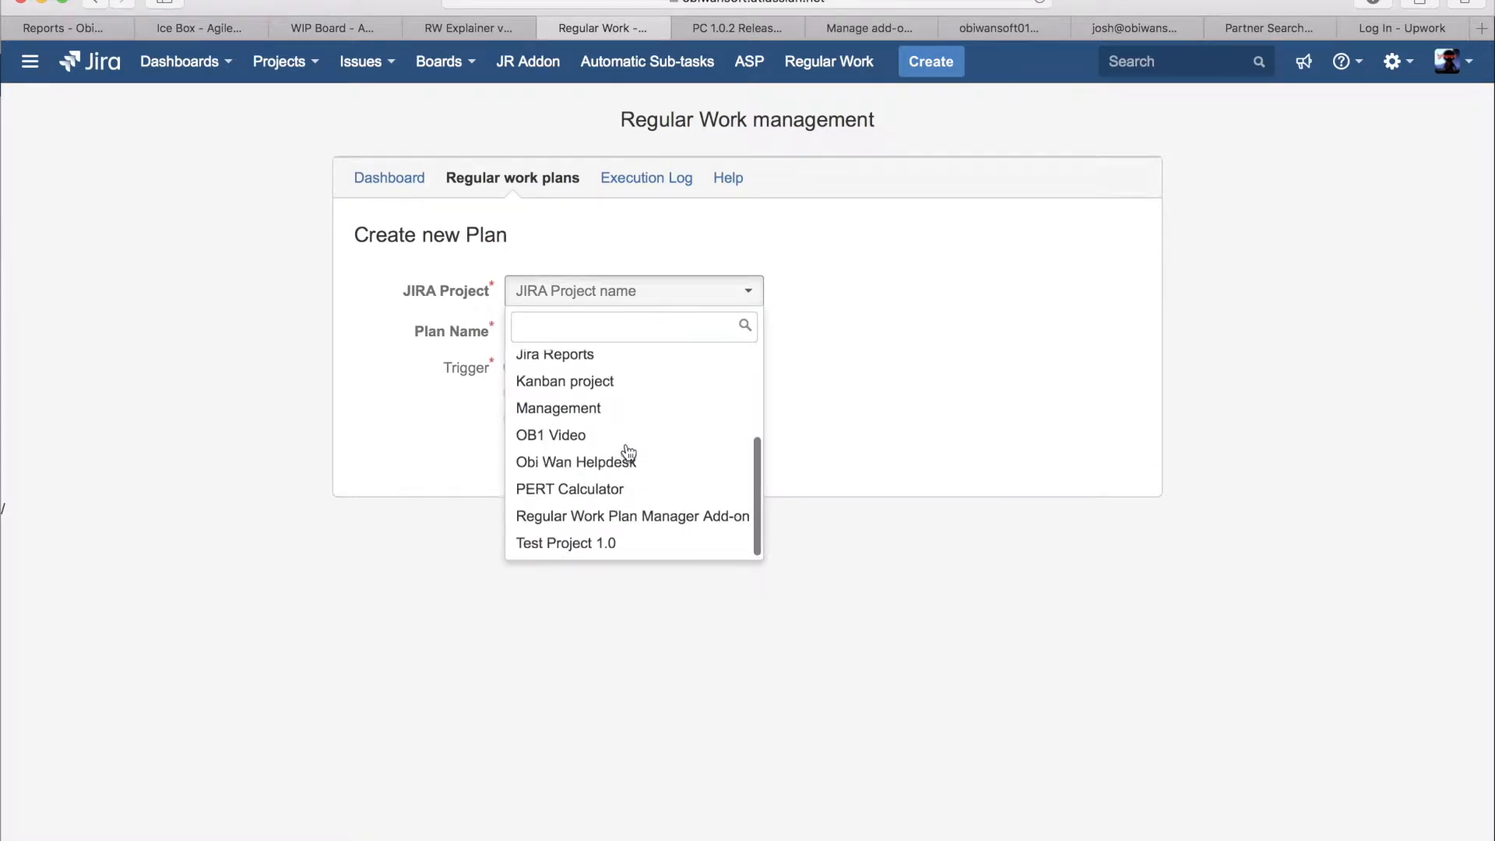
{"action": "left_click", "coordinate": [580, 545]}
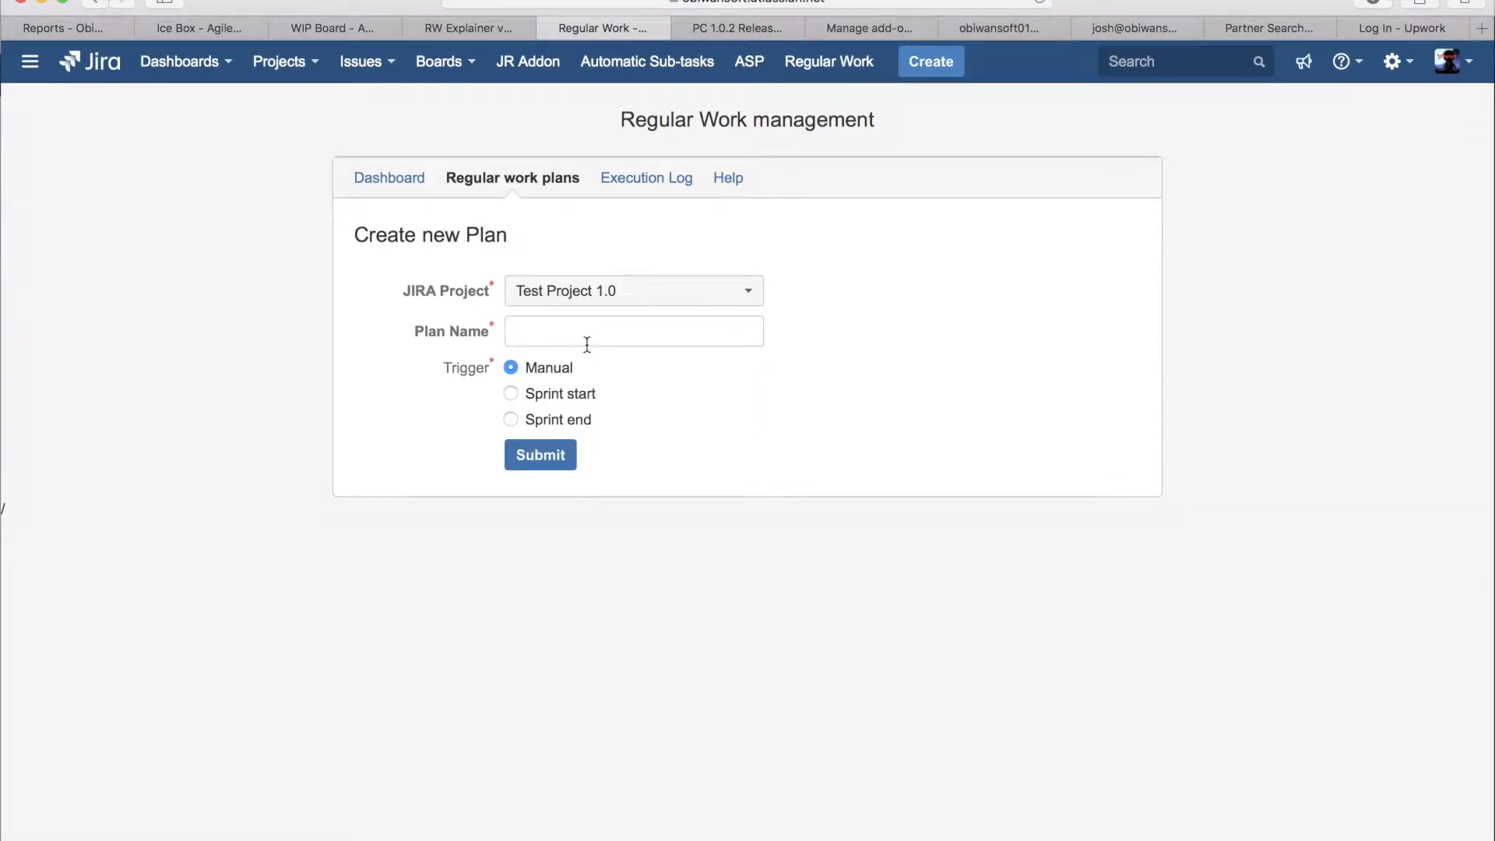
{"action": "left_click", "coordinate": [579, 340]}
{"action": "type", "text": "My cool recurring plan"}
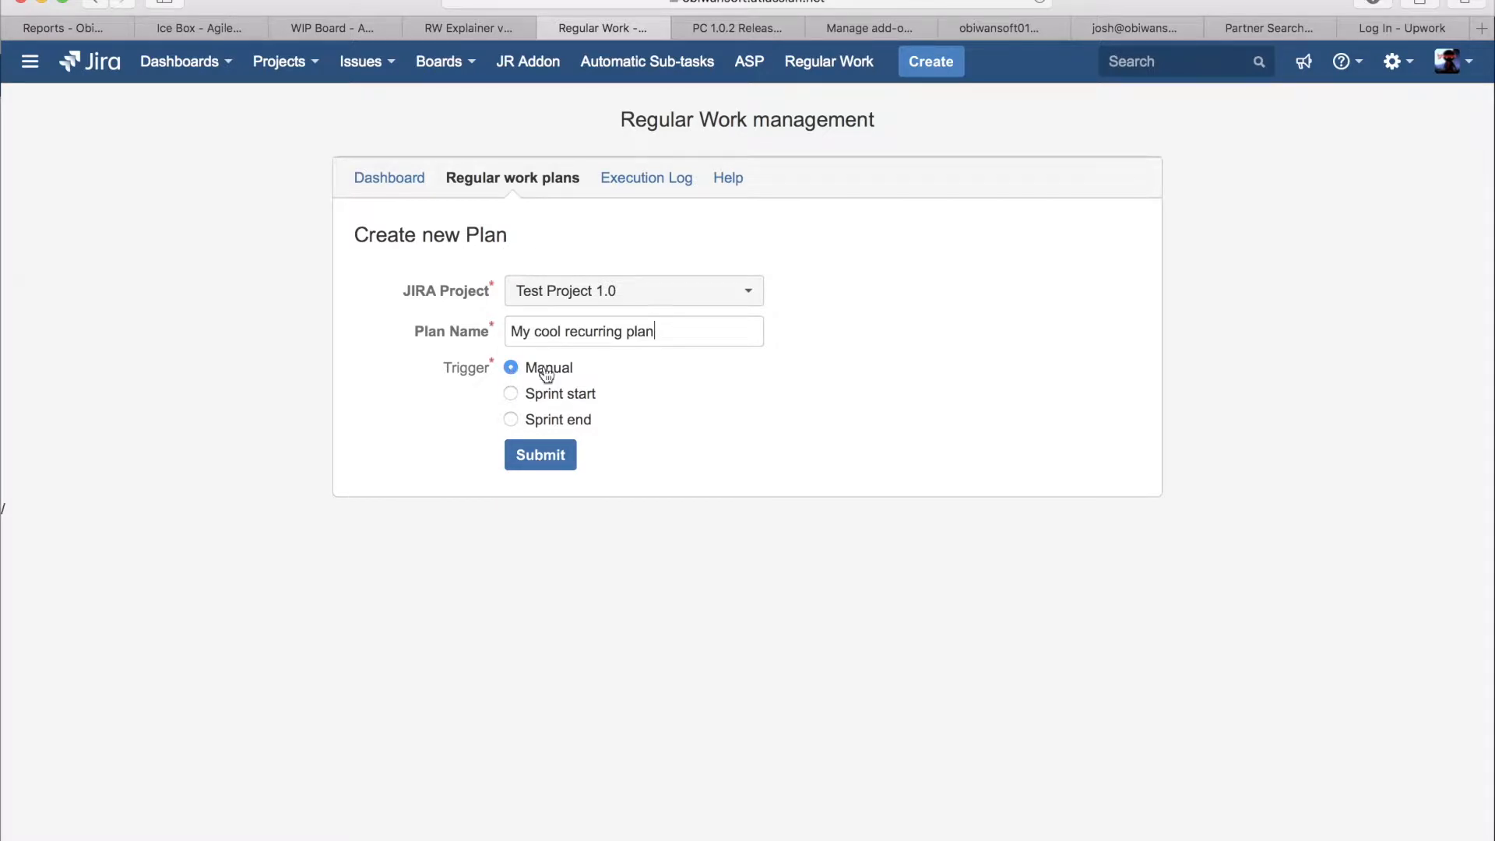
{"action": "left_click", "coordinate": [549, 460]}
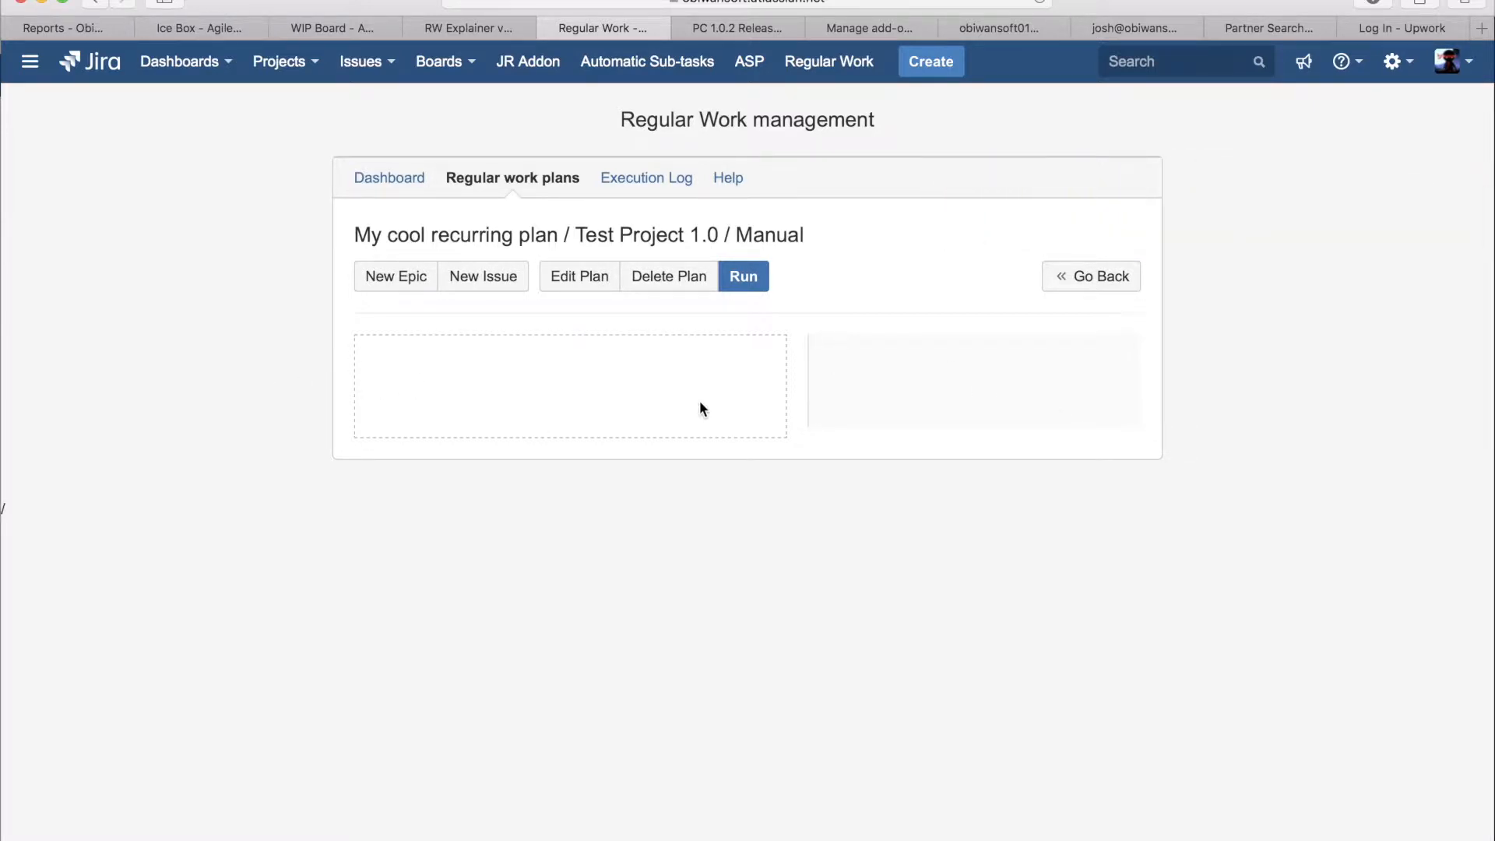
Add an epic "Plan project" with summary "Create all the project plans" and description "Create the schedule, cost, quality, and other project plans"
{"action": "left_click", "coordinate": [409, 285]}
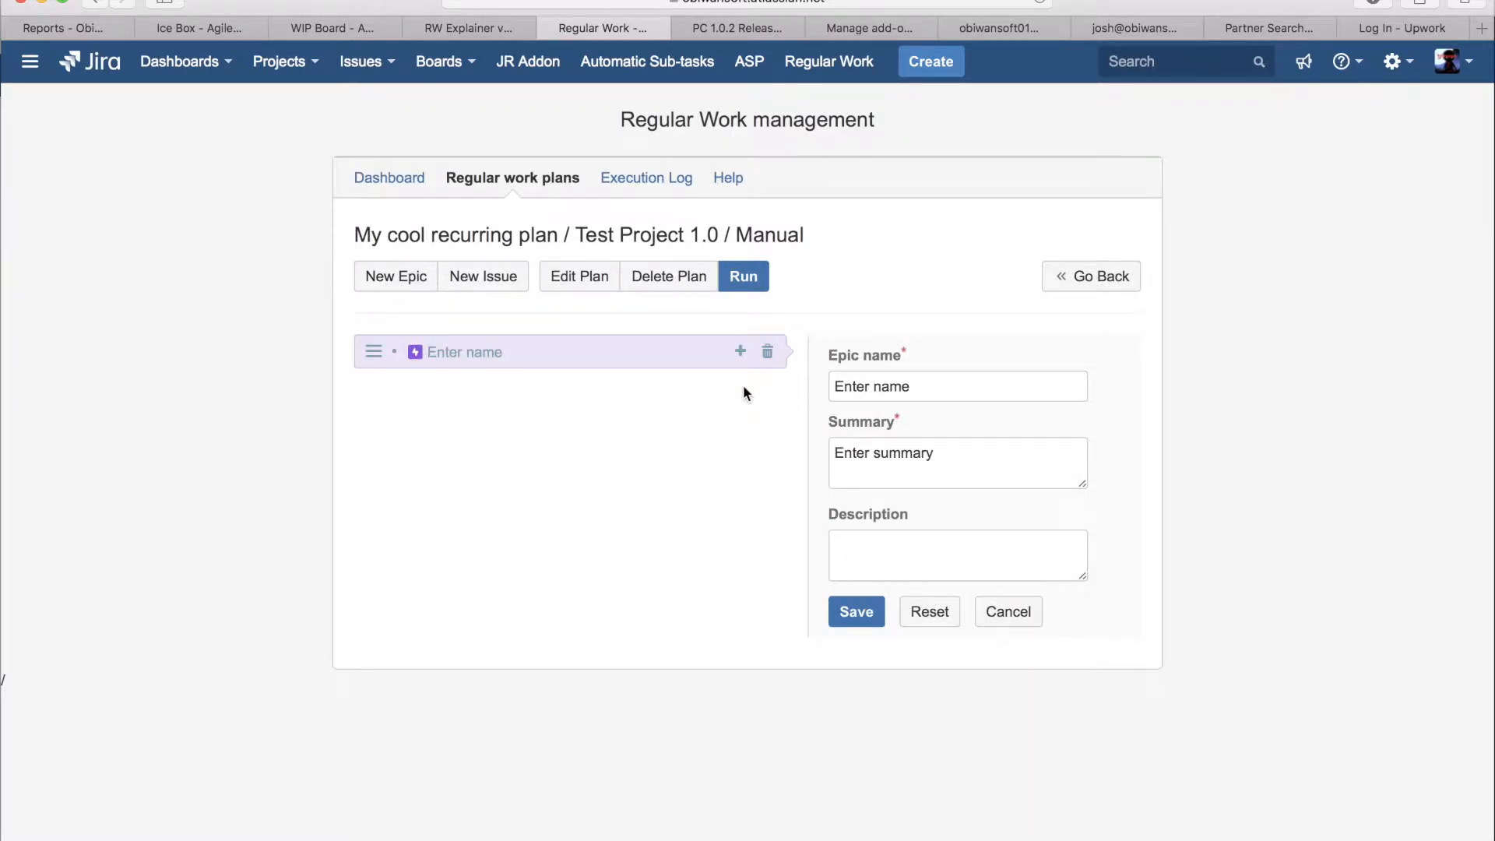
{"action": "left_click_drag", "start_coordinate": [948, 384], "coordinate": [815, 393]}
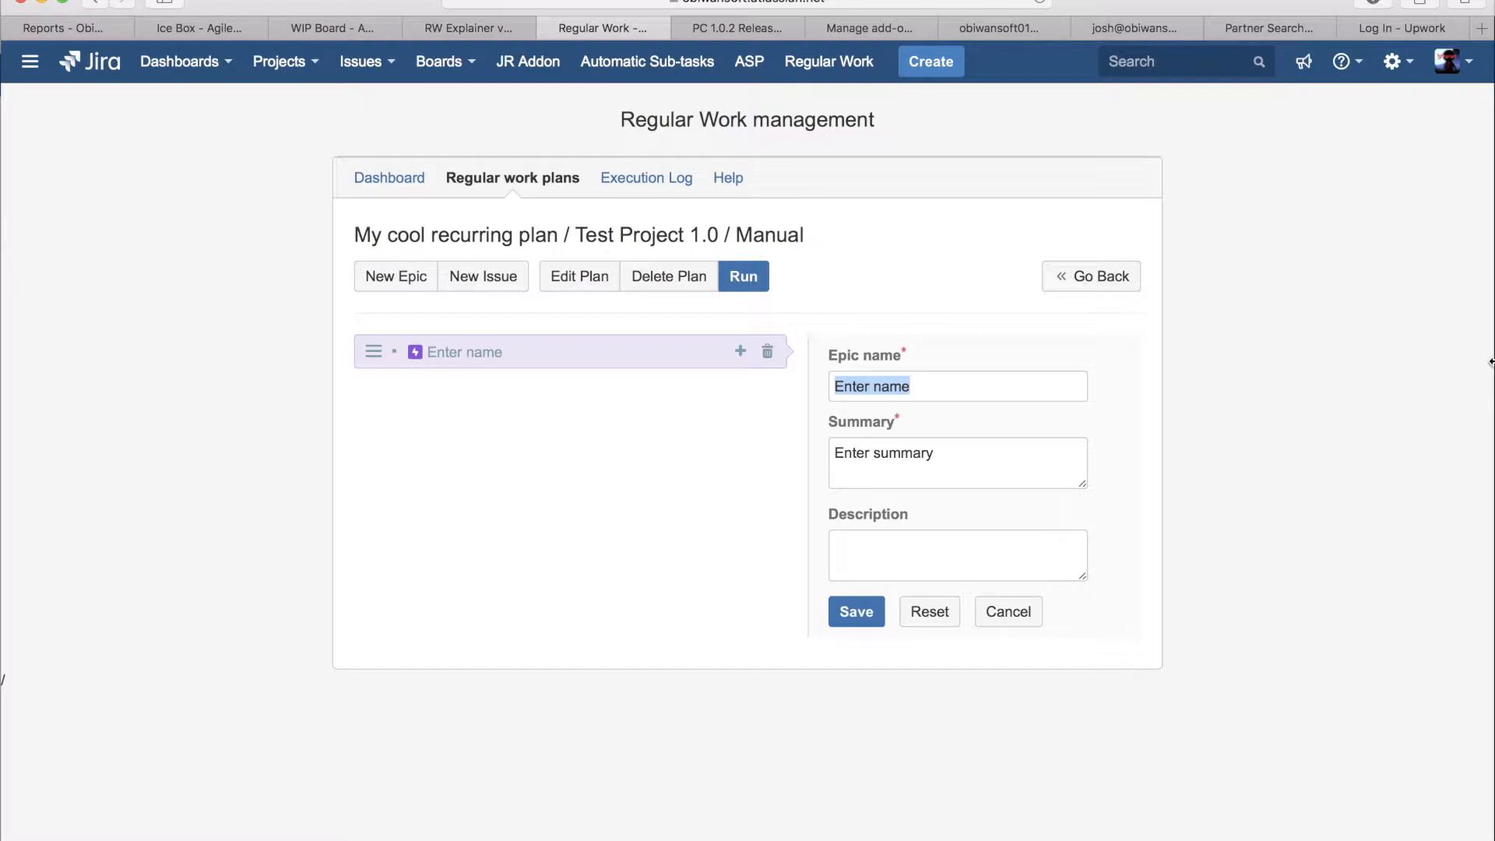
{"action": "type", "text": "Plan project"}
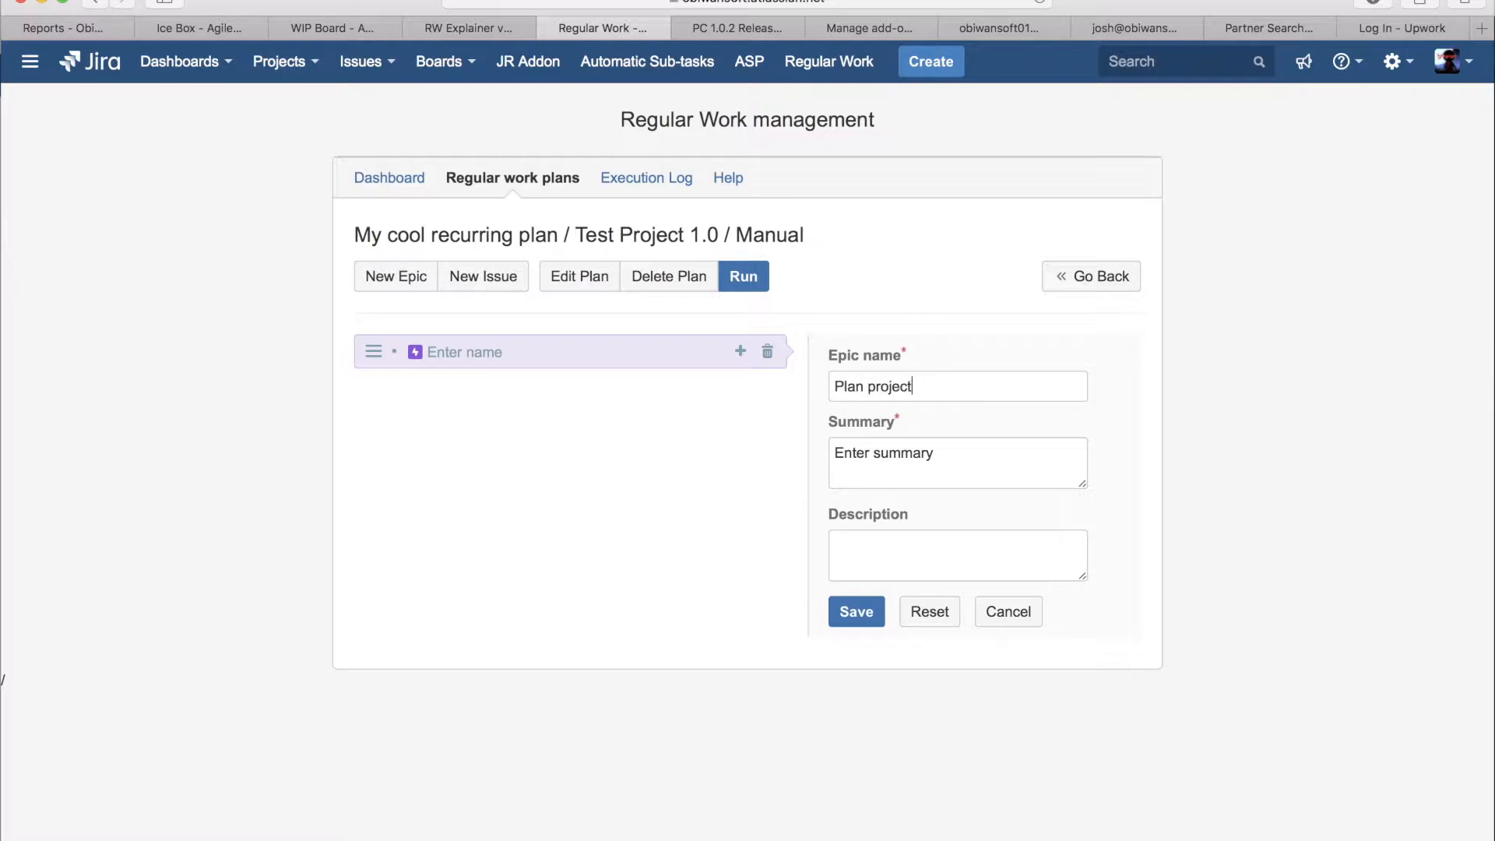
{"action": "left_click", "coordinate": [967, 457]}
{"action": "triple_click", "coordinate": [922, 459]}
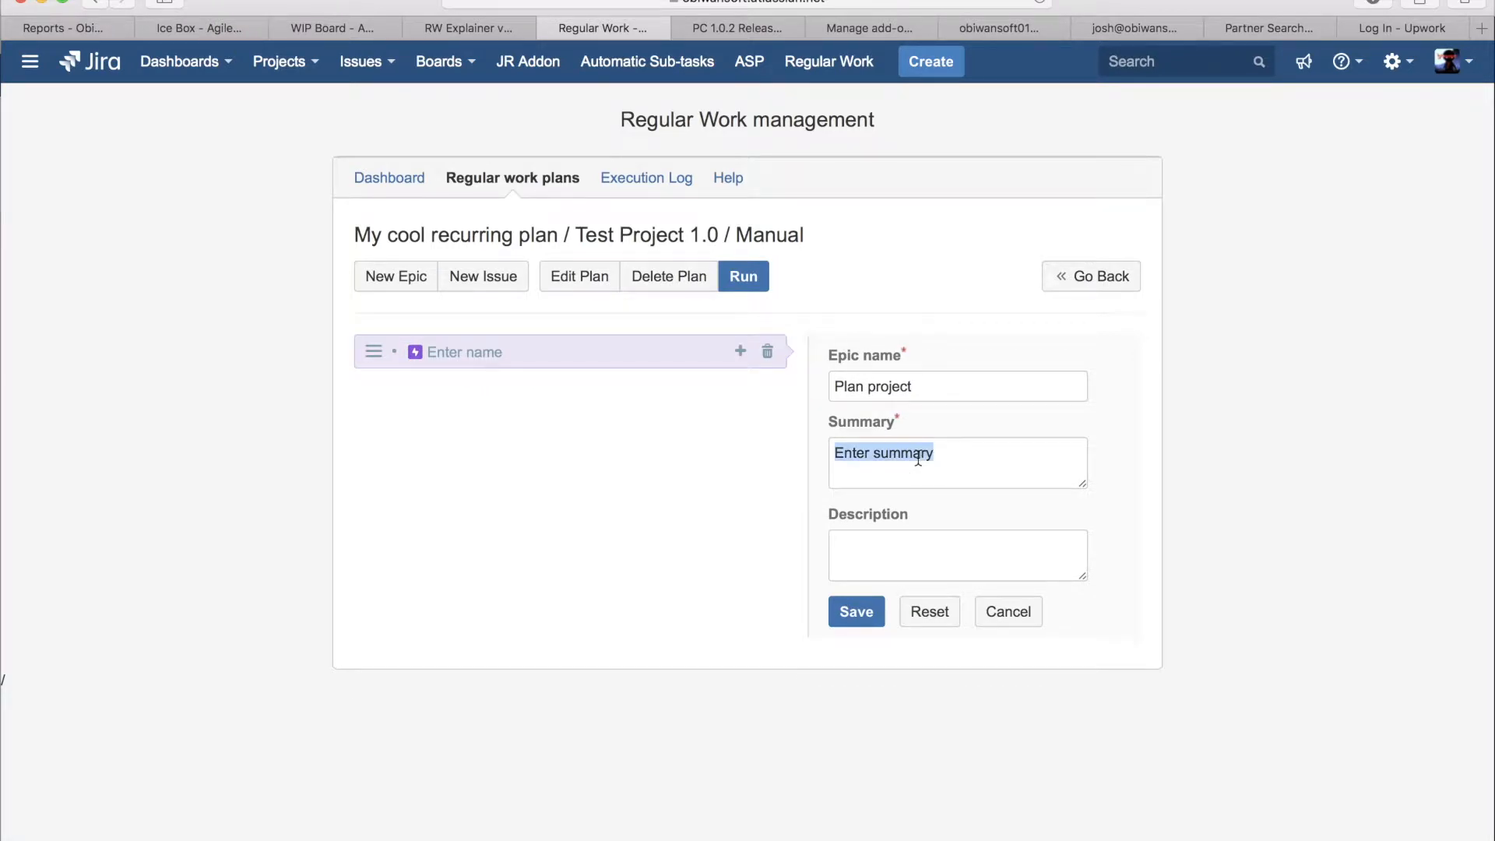
{"action": "type", "text": "Pla"}
{"action": "key", "text": "BackSpace"}
{"action": "key", "text": "BackSpace"}
{"action": "key", "text": "BackSpace"}
{"action": "type", "text": "Create all the project plans"}
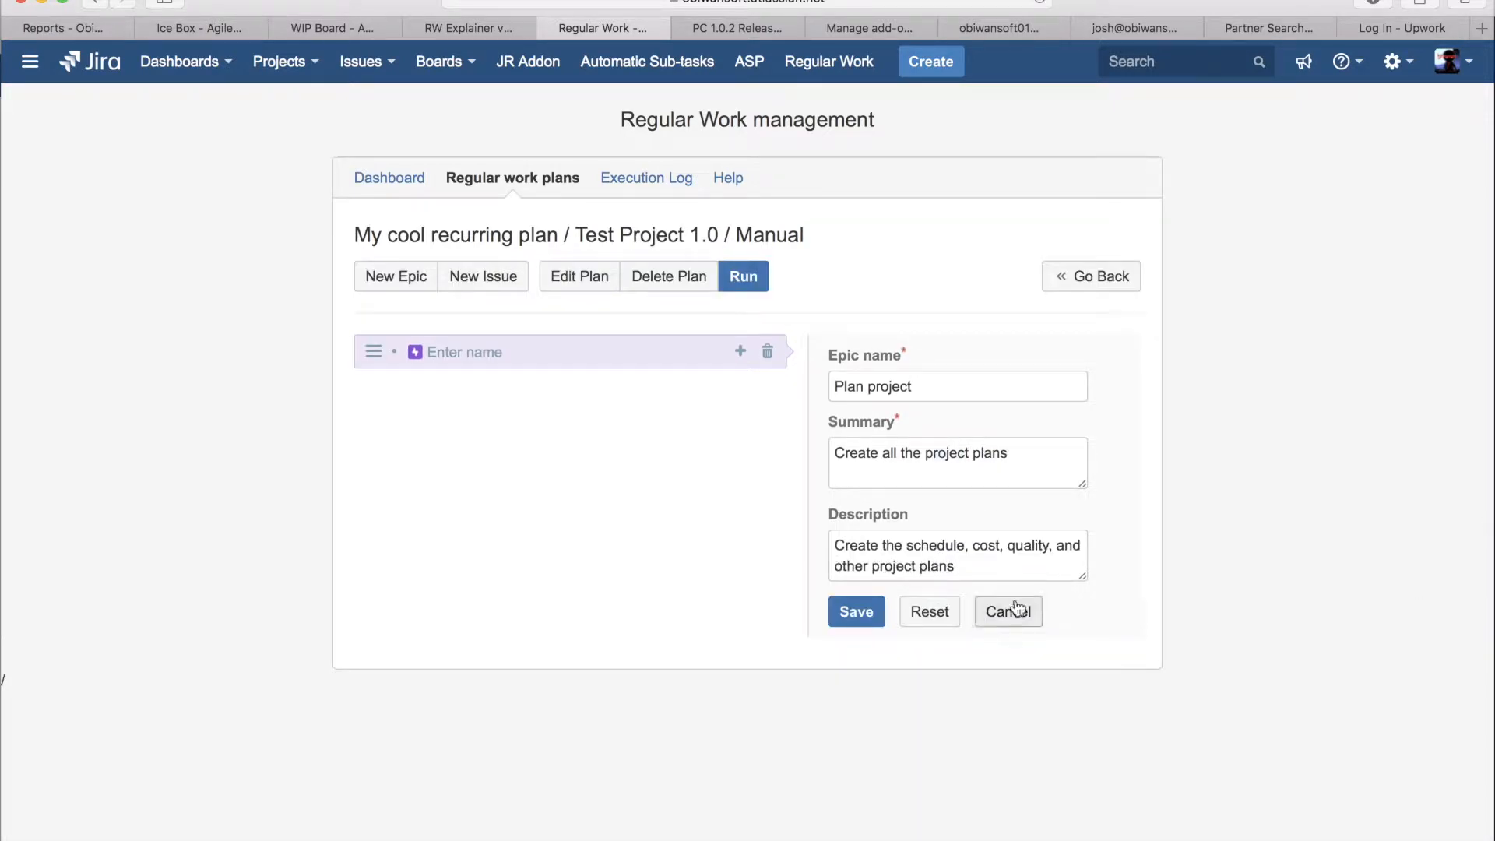
{"action": "left_click", "coordinate": [866, 614]}
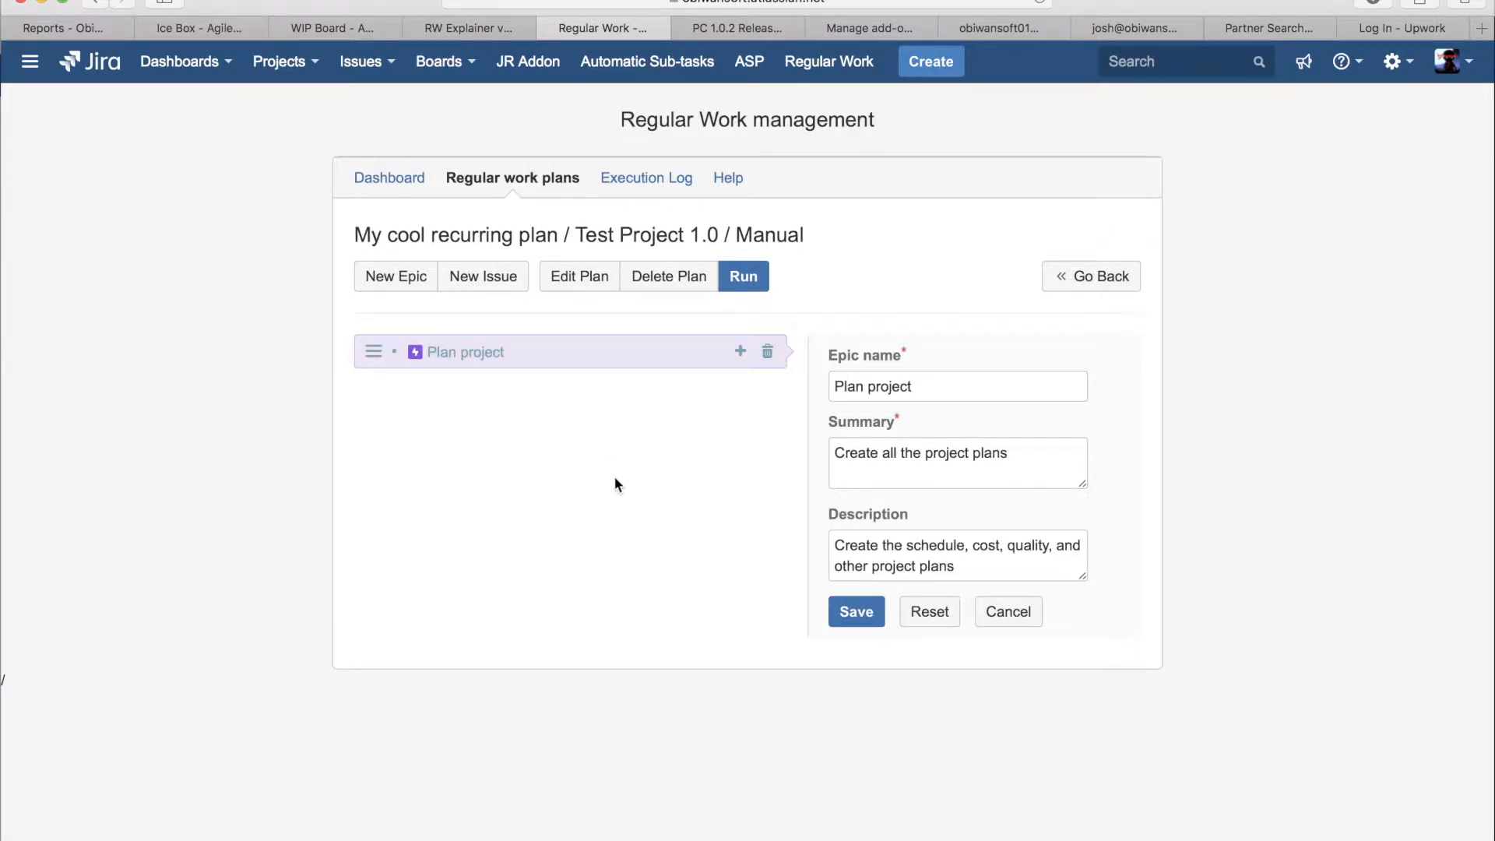
Add a second epic named "Execute plan" with the summary "Complete all the work packages that make up the plan" and save it
{"action": "left_click", "coordinate": [415, 282]}
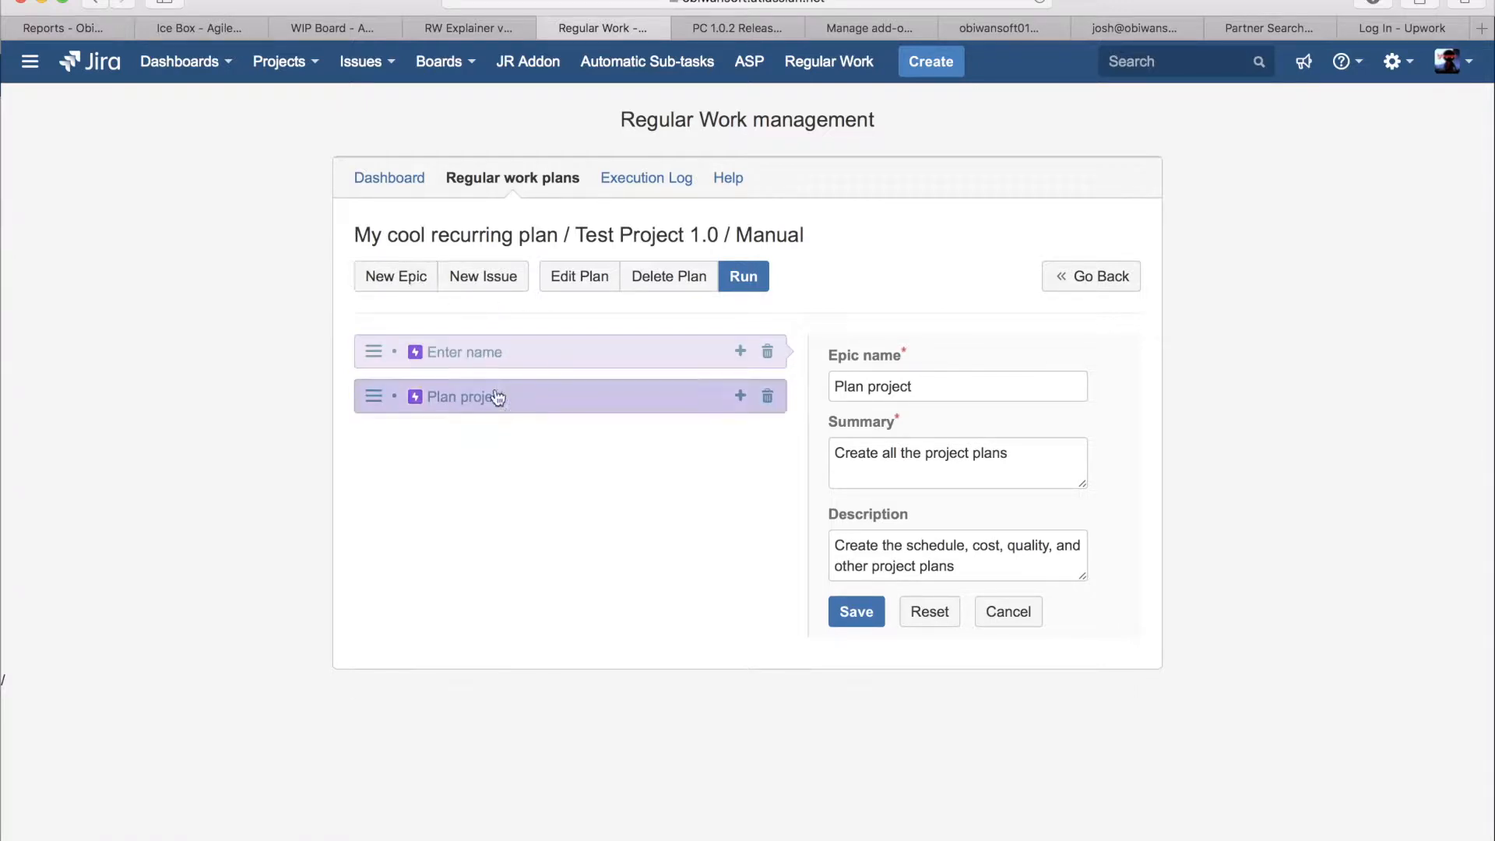
{"action": "left_click", "coordinate": [507, 356]}
{"action": "left_click", "coordinate": [470, 357]}
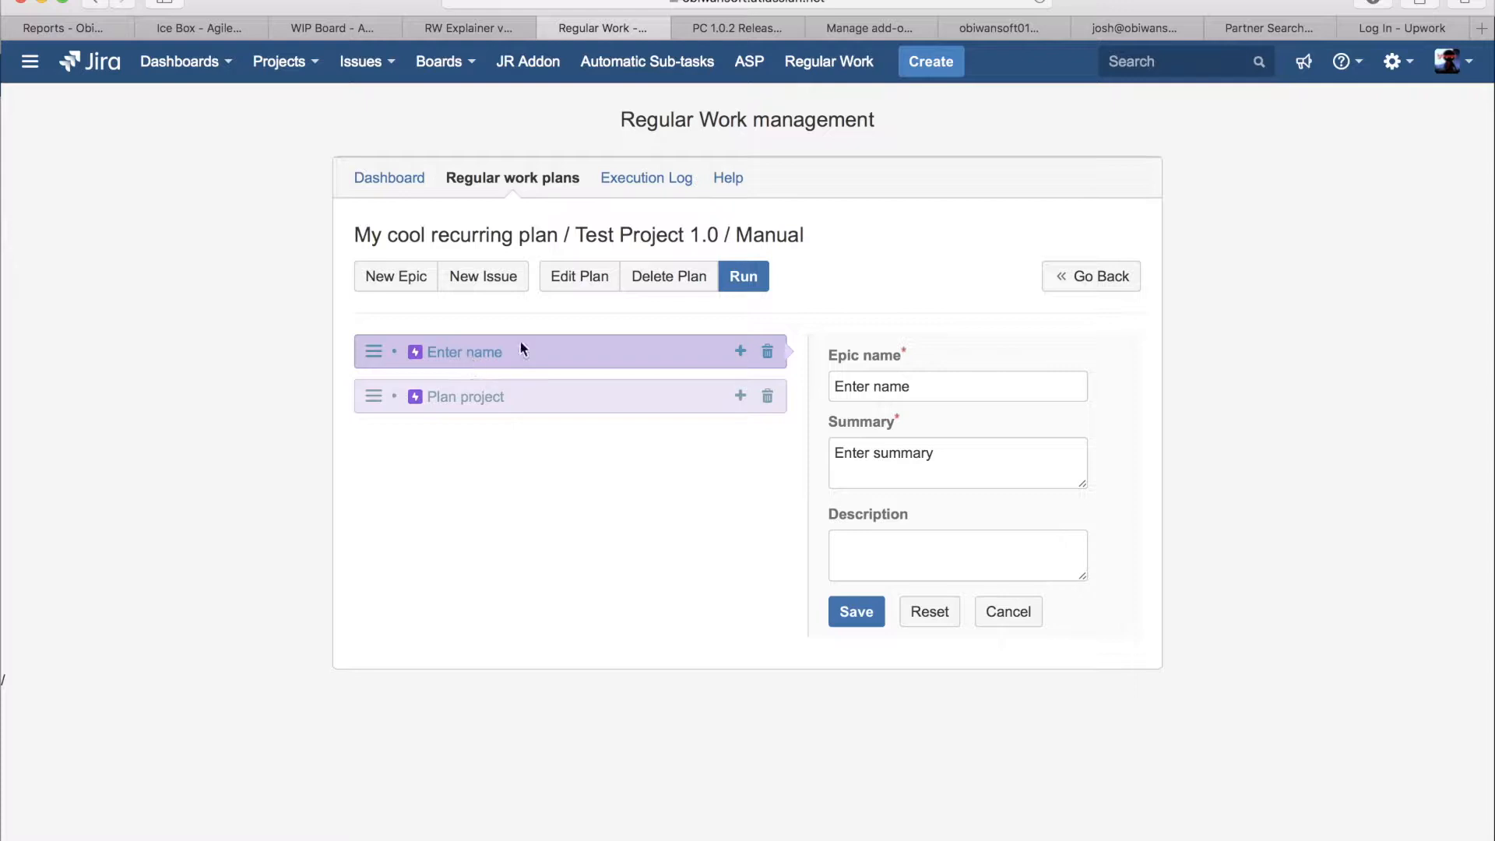
{"action": "triple_click", "coordinate": [905, 383]}
{"action": "type", "text": "Exec"}
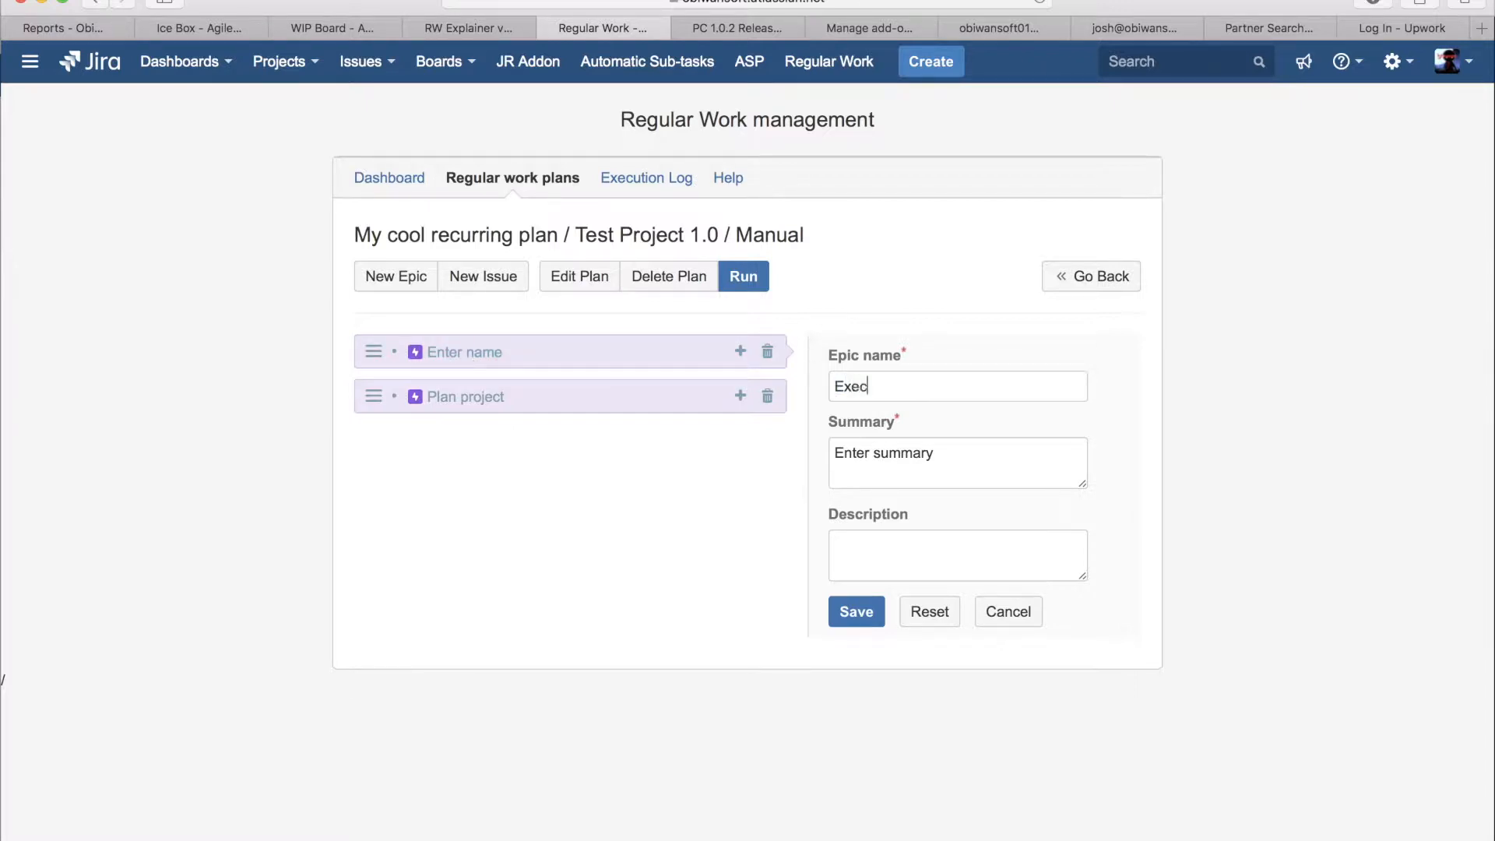
{"action": "type", "text": "ute plan"}
{"action": "double_click", "coordinate": [900, 452]}
{"action": "triple_click", "coordinate": [899, 452]}
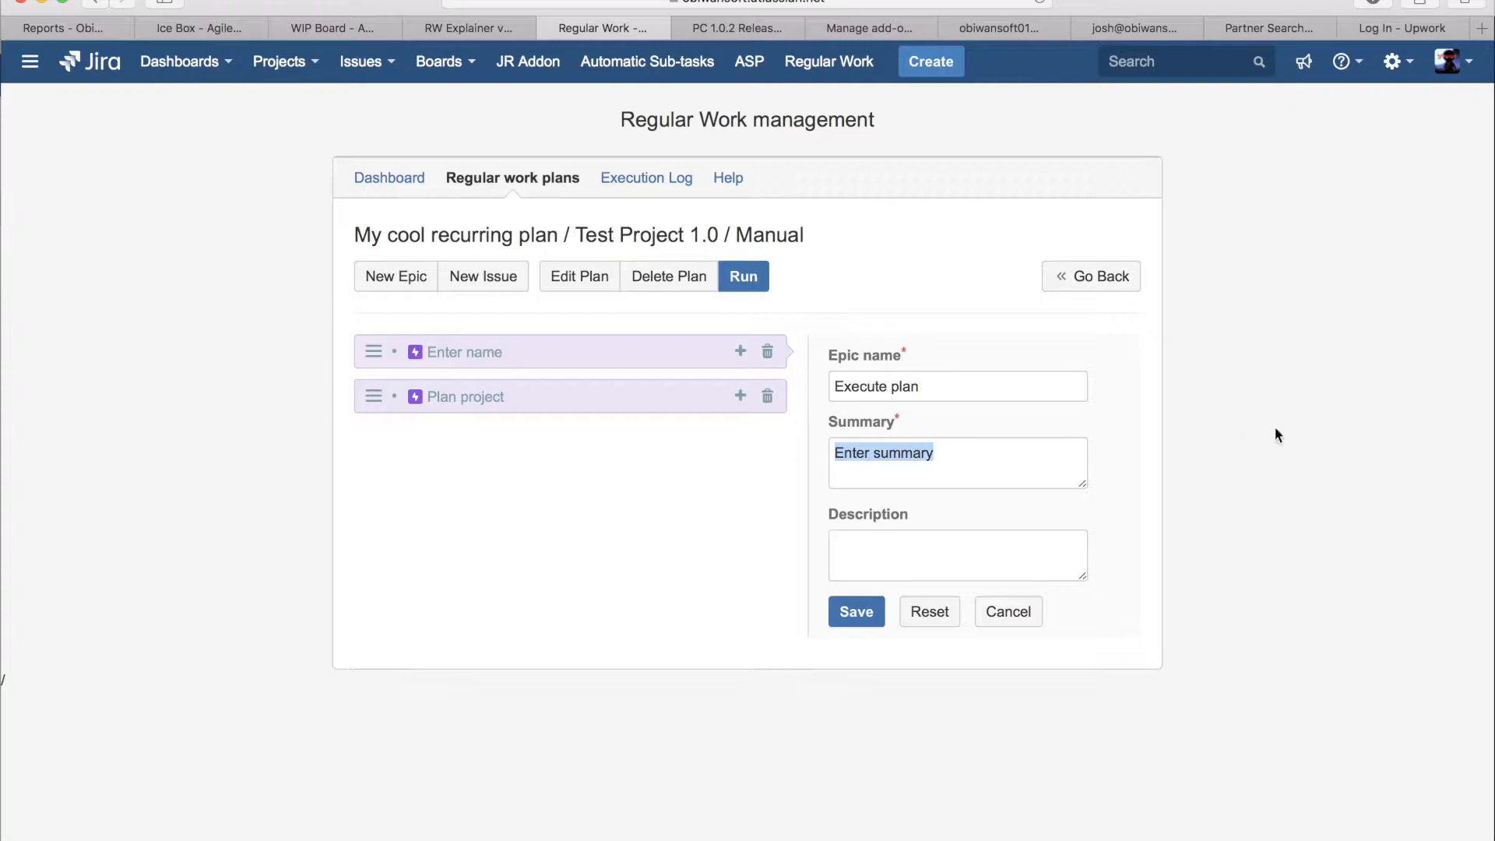
{"action": "type", "text": "Complete all the work packages that make up the plan"}
{"action": "left_click", "coordinate": [859, 610]}
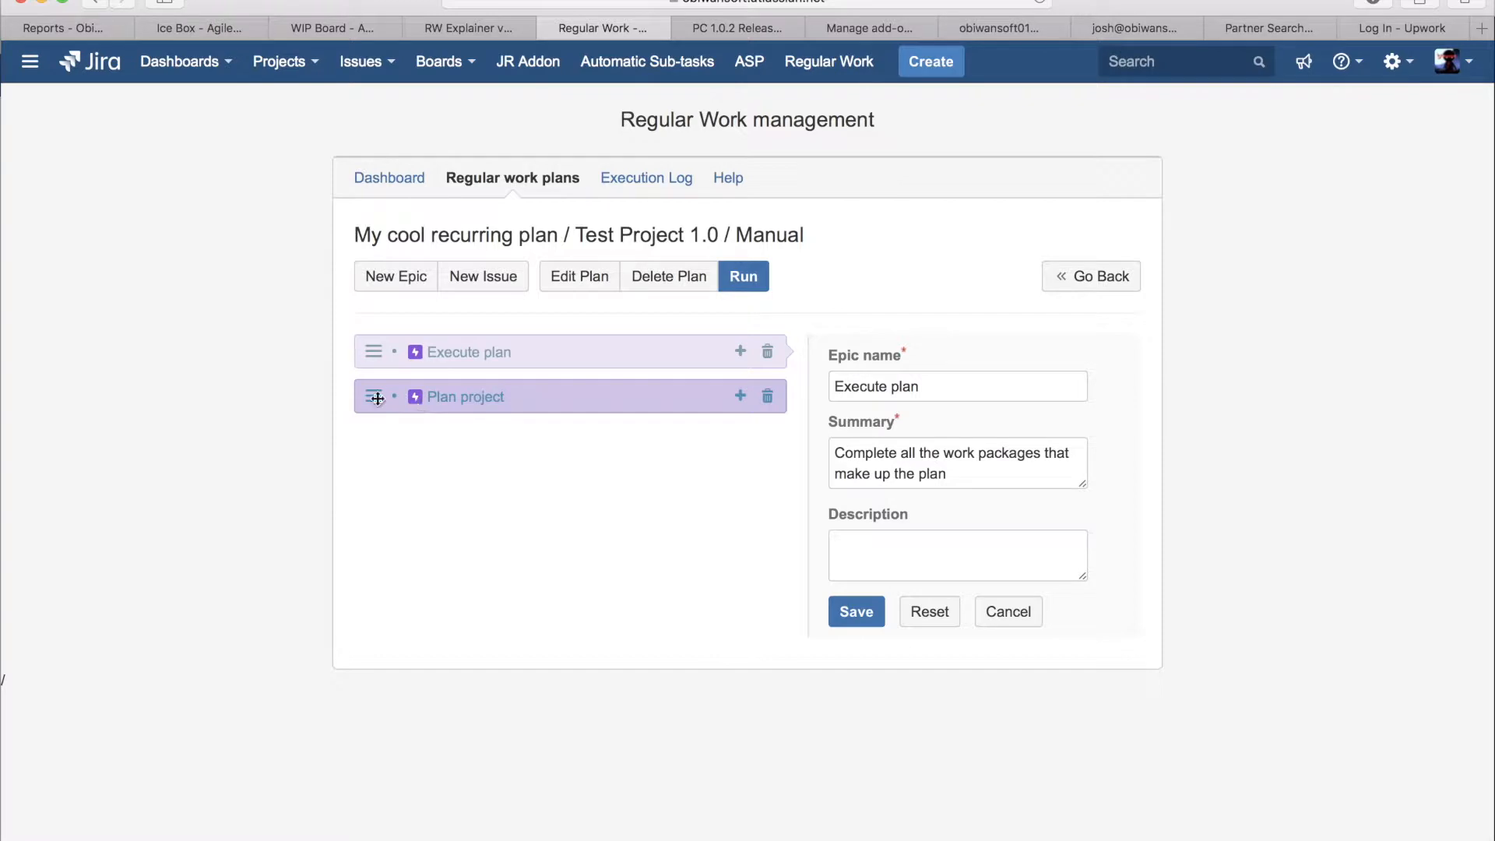
Reorder the epics so that Plan project comes before Execute plan
{"action": "left_click_drag", "start_coordinate": [376, 399], "coordinate": [380, 349]}
{"action": "left_click", "coordinate": [725, 599]}
{"action": "left_click_drag", "start_coordinate": [374, 395], "coordinate": [382, 349]}
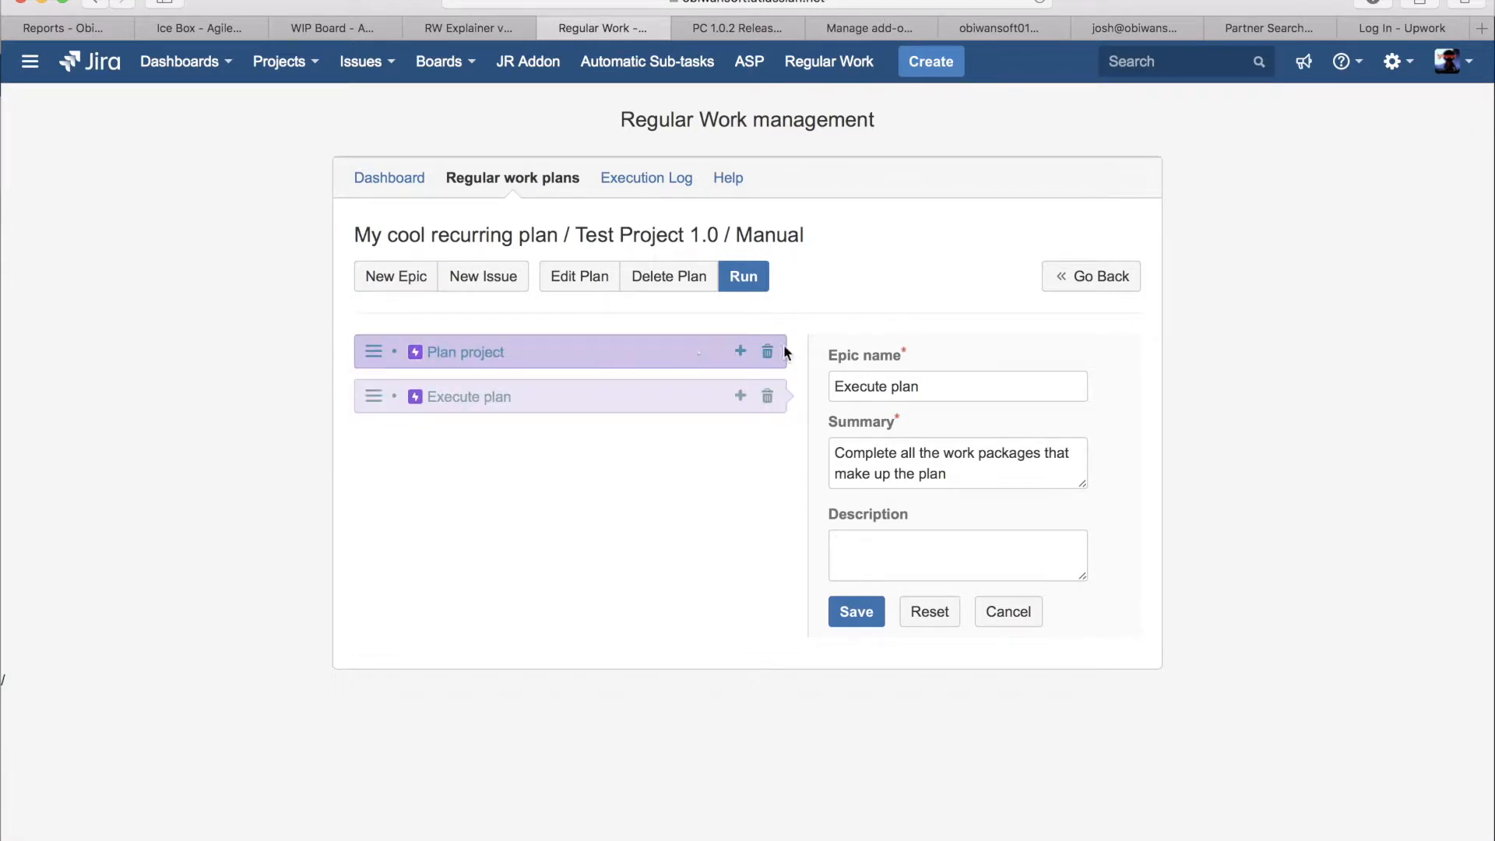
Add an issue under the Plan project epic, with the type Story and the summary "Create schedule plan"
{"action": "left_click", "coordinate": [740, 353]}
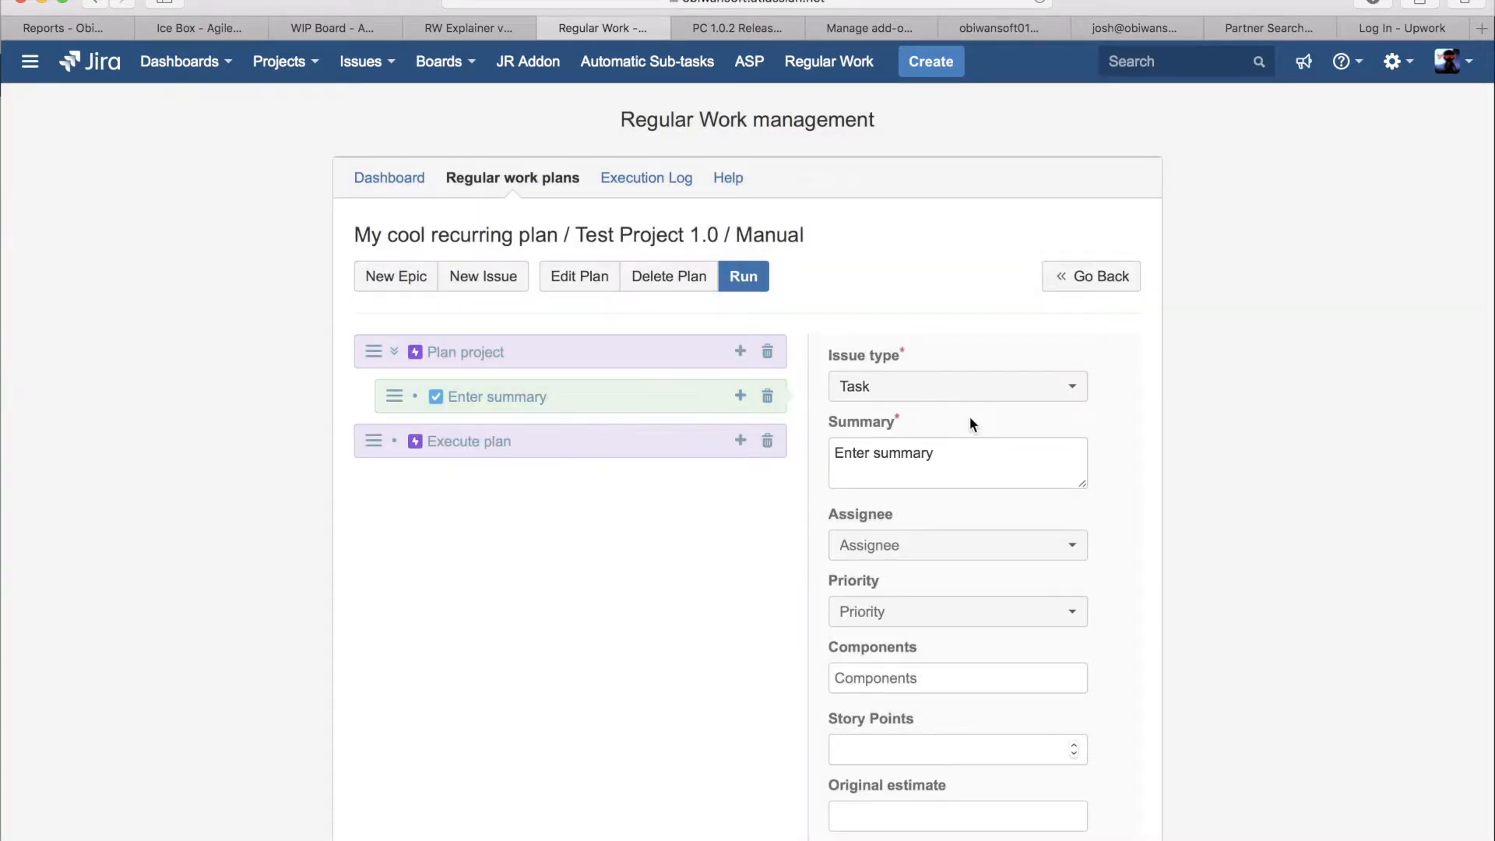
{"action": "left_click", "coordinate": [969, 395]}
{"action": "left_click", "coordinate": [896, 471]}
{"action": "left_click", "coordinate": [887, 393]}
{"action": "left_click", "coordinate": [887, 396]}
{"action": "left_click", "coordinate": [891, 397]}
{"action": "left_click", "coordinate": [861, 486]}
{"action": "triple_click", "coordinate": [910, 452]}
{"action": "type", "text": "Create "}
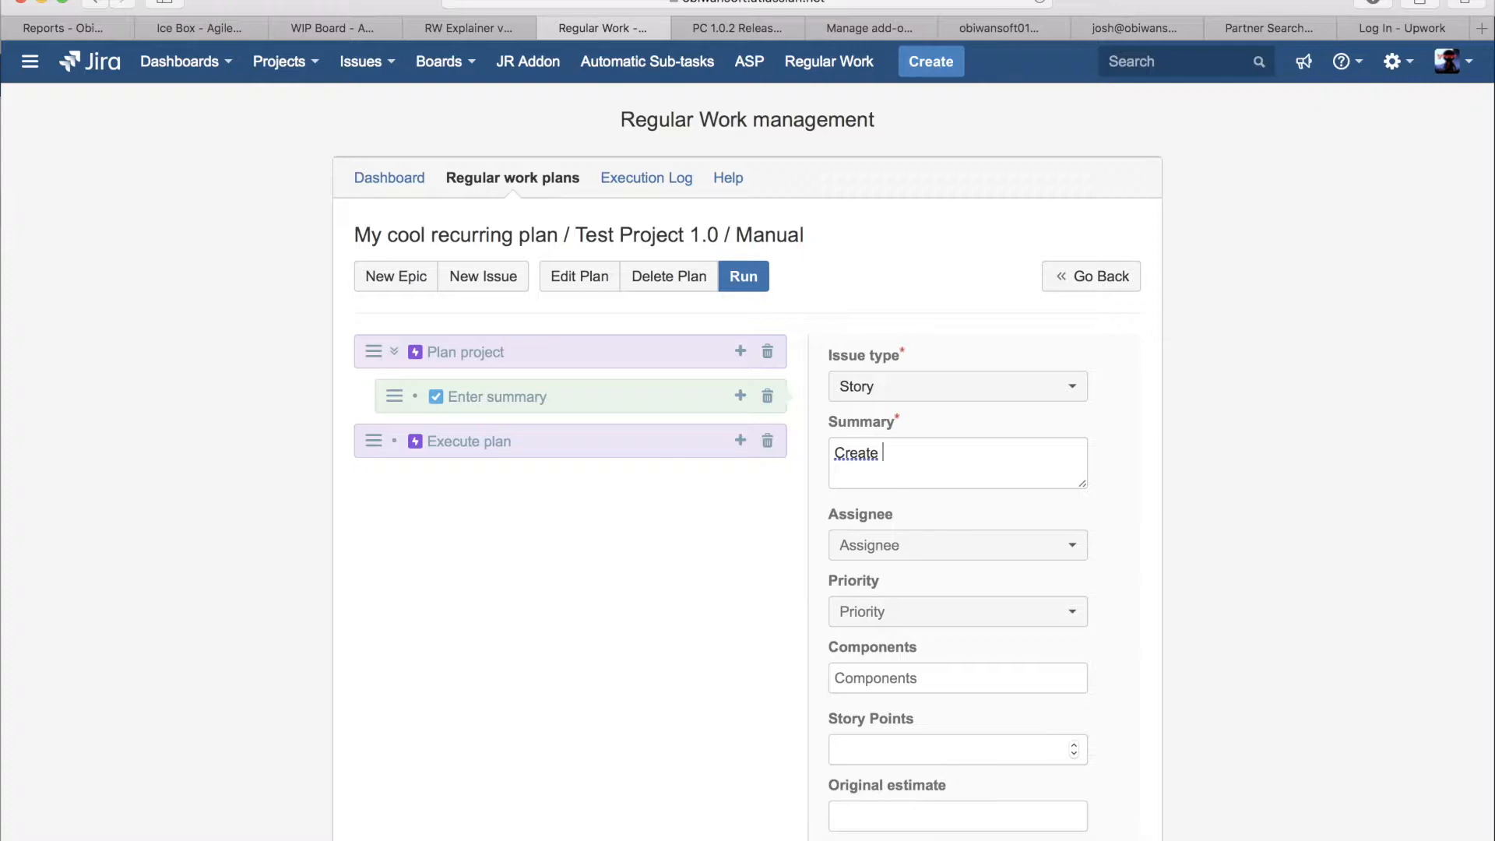
{"action": "type", "text": "schedule plan"}
Assign the Create schedule plan story to Obi Wan Soft
{"action": "scroll", "coordinate": [1106, 552], "scroll_direction": "down", "scroll_amount": 2}
{"action": "scroll", "coordinate": [1110, 477], "scroll_direction": "down", "scroll_amount": 1}
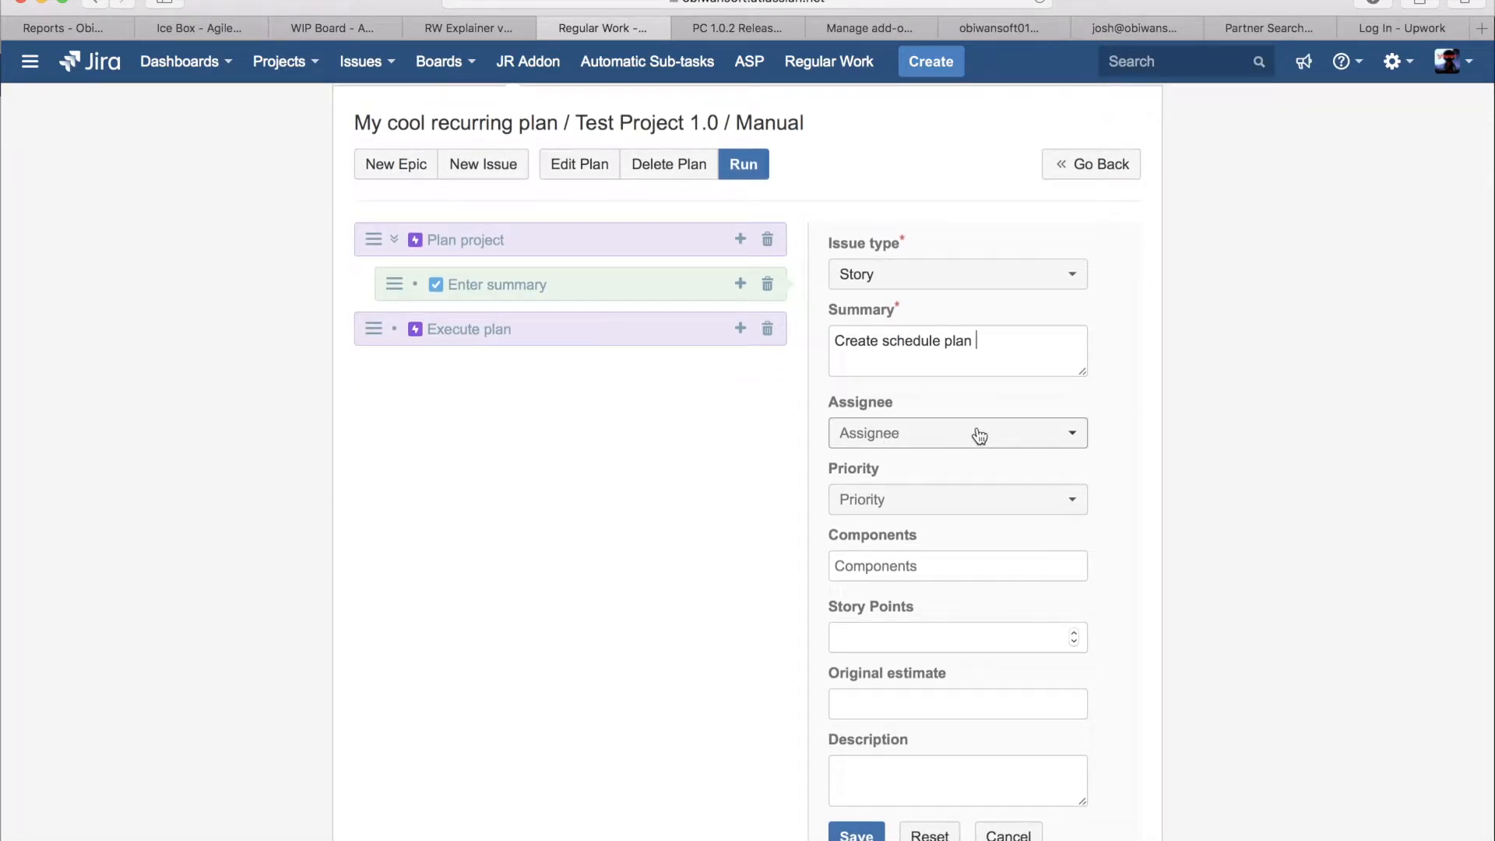
{"action": "left_click", "coordinate": [1059, 439]}
{"action": "type", "text": "jos"}
{"action": "key", "text": "BackSpace"}
{"action": "key", "text": "BackSpace"}
{"action": "key", "text": "BackSpace"}
{"action": "type", "text": "jos"}
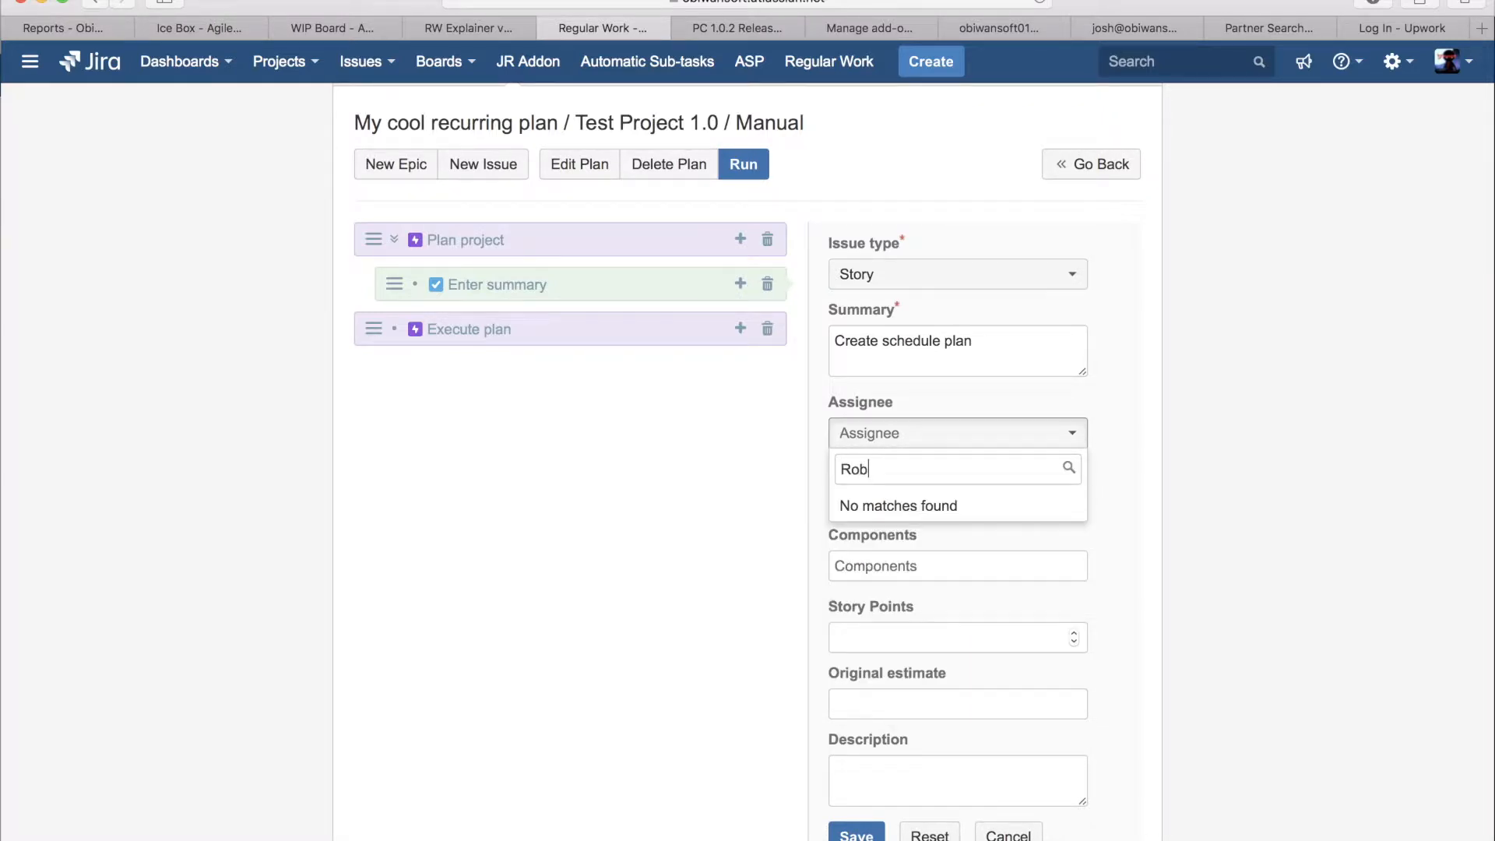
{"action": "key", "text": "BackSpace"}
{"action": "key", "text": "BackSpace"}
{"action": "key", "text": "BackSpace"}
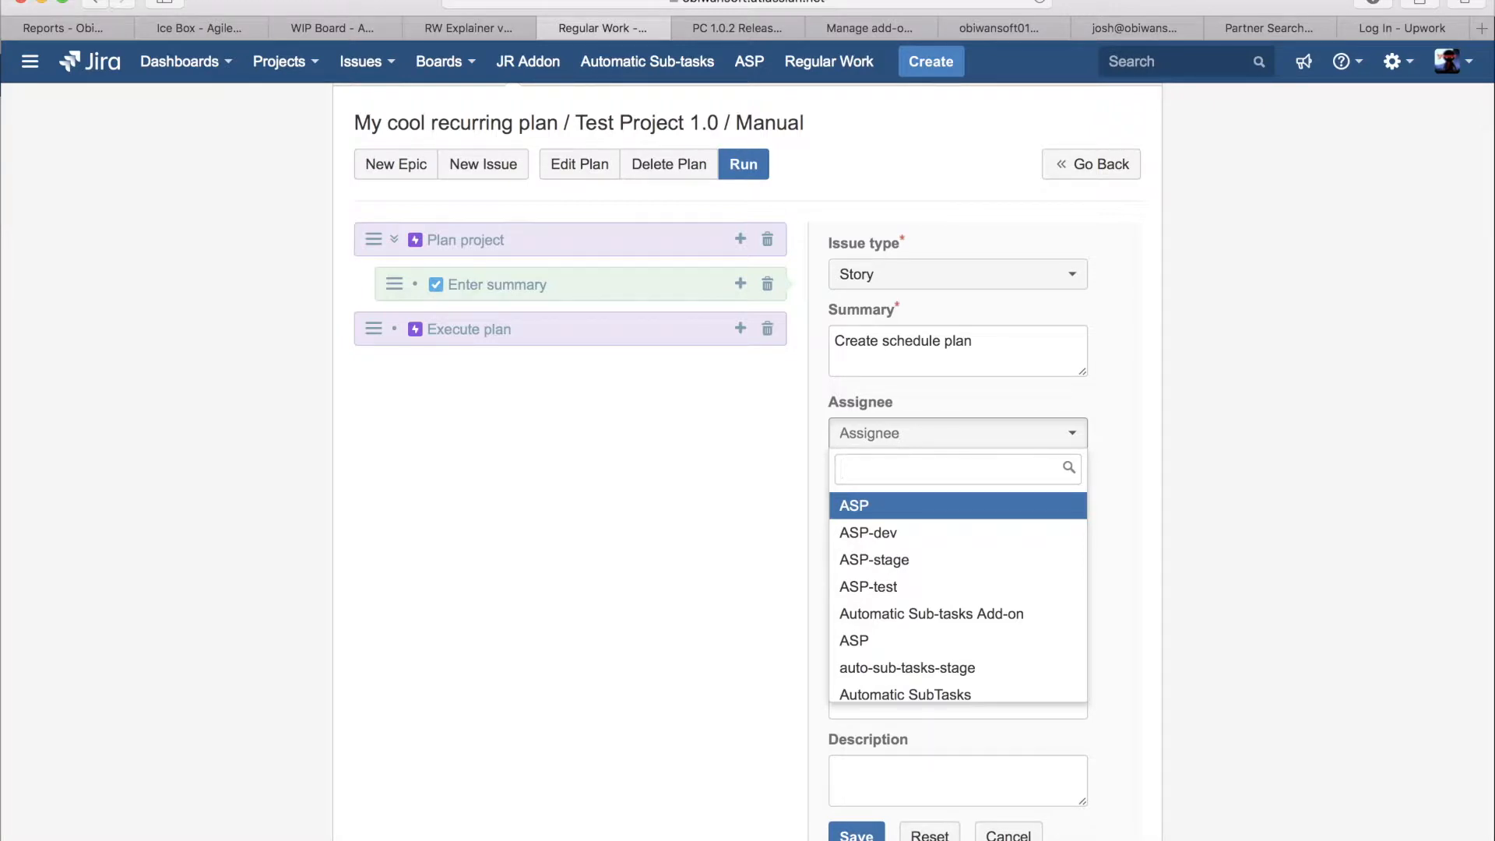
{"action": "type", "text": "Obi"}
{"action": "left_click", "coordinate": [944, 502]}
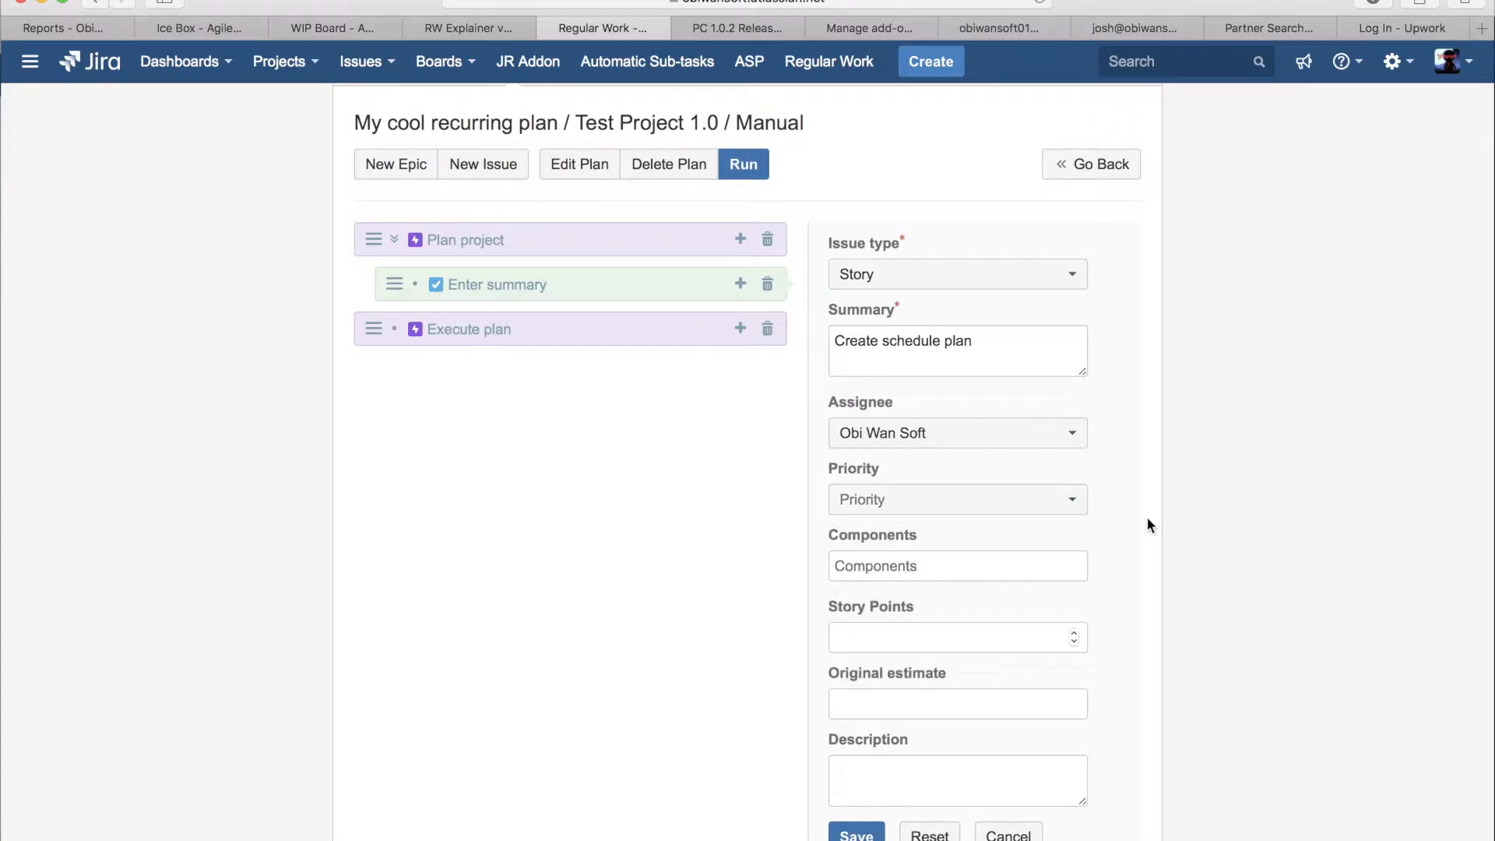
Set the story's priority to P1 and its original estimate to 2h, and save it
{"action": "left_click", "coordinate": [938, 499]}
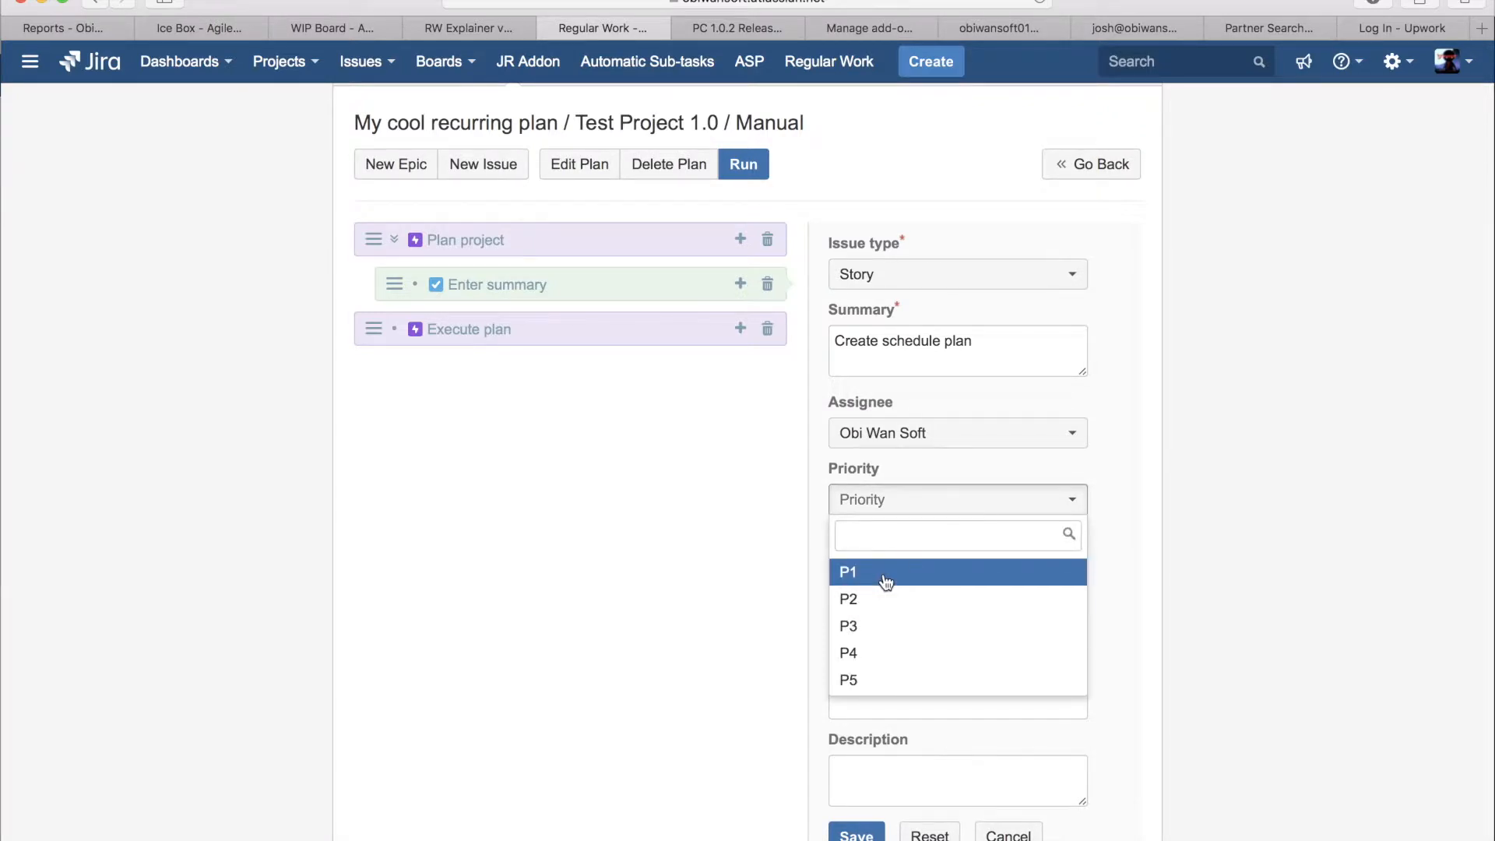
{"action": "left_click", "coordinate": [885, 582]}
{"action": "scroll", "coordinate": [1096, 576], "scroll_direction": "down", "scroll_amount": 1}
{"action": "left_click", "coordinate": [939, 536]}
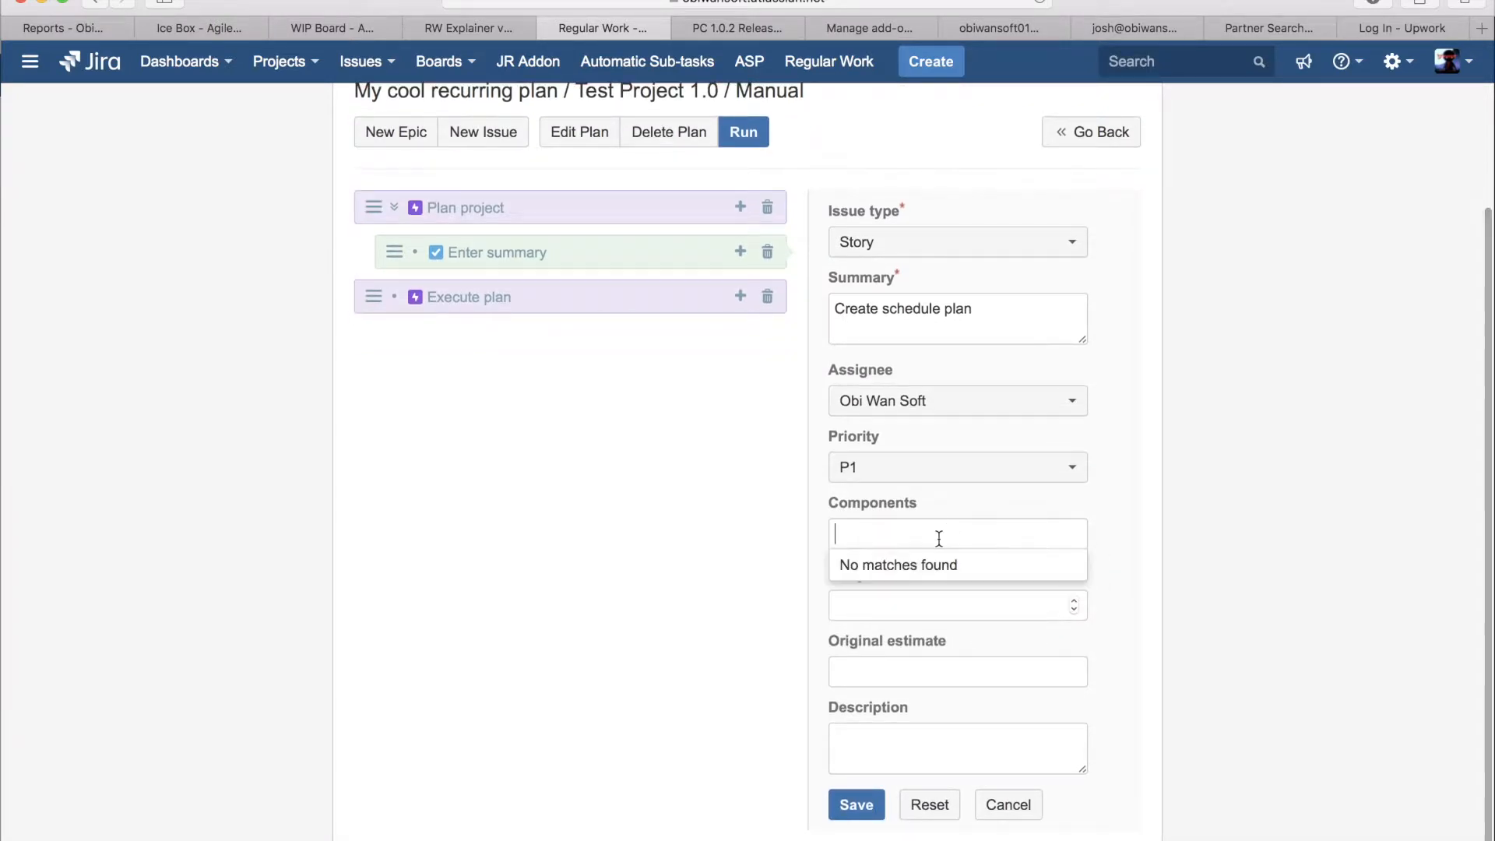
{"action": "key", "text": "Escape"}
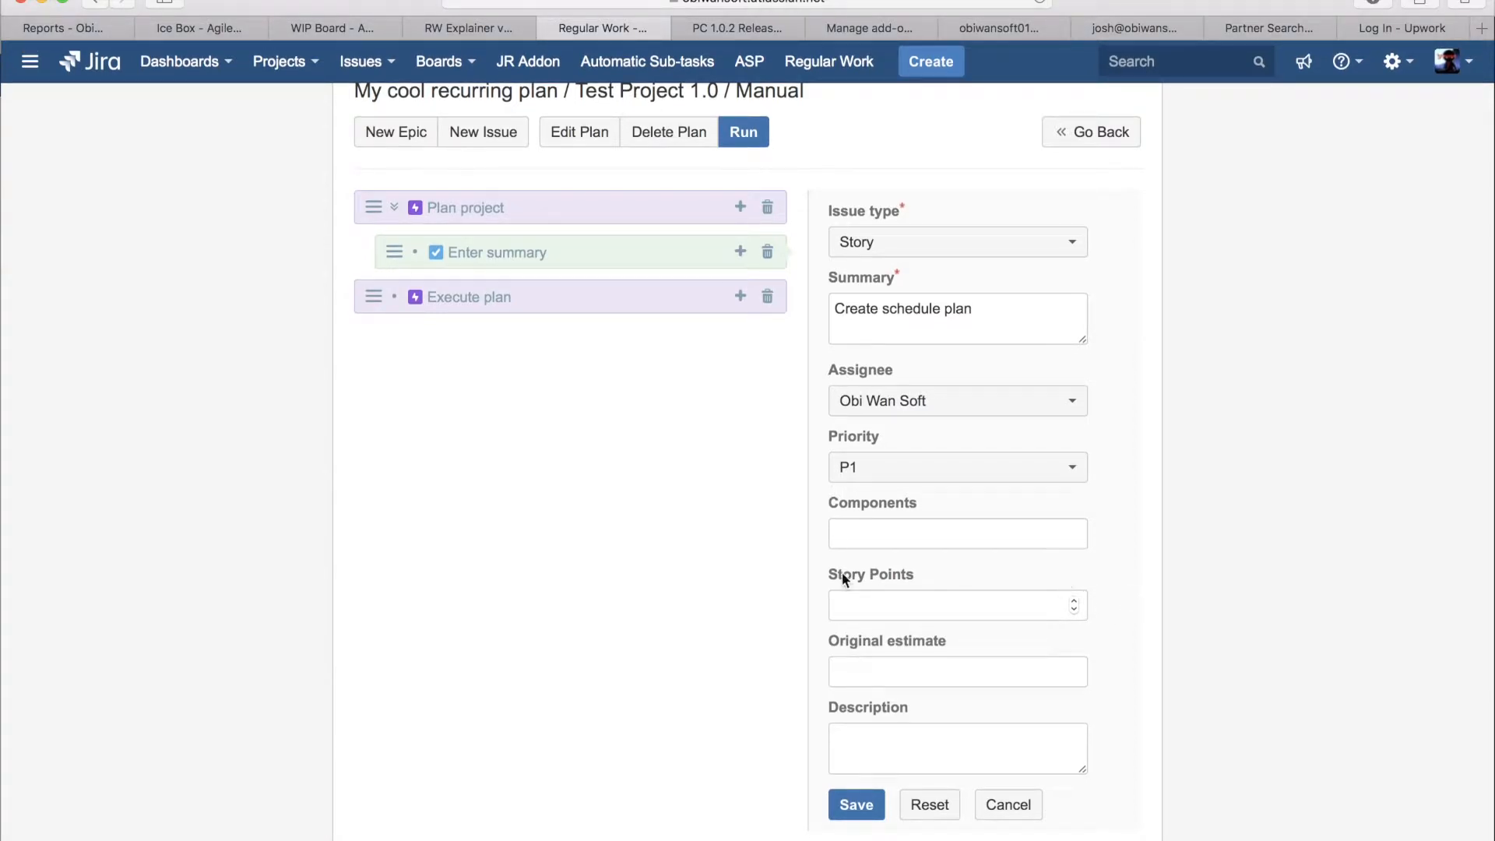
{"action": "left_click", "coordinate": [887, 674]}
{"action": "type", "text": "2h"}
{"action": "key", "text": "Return"}
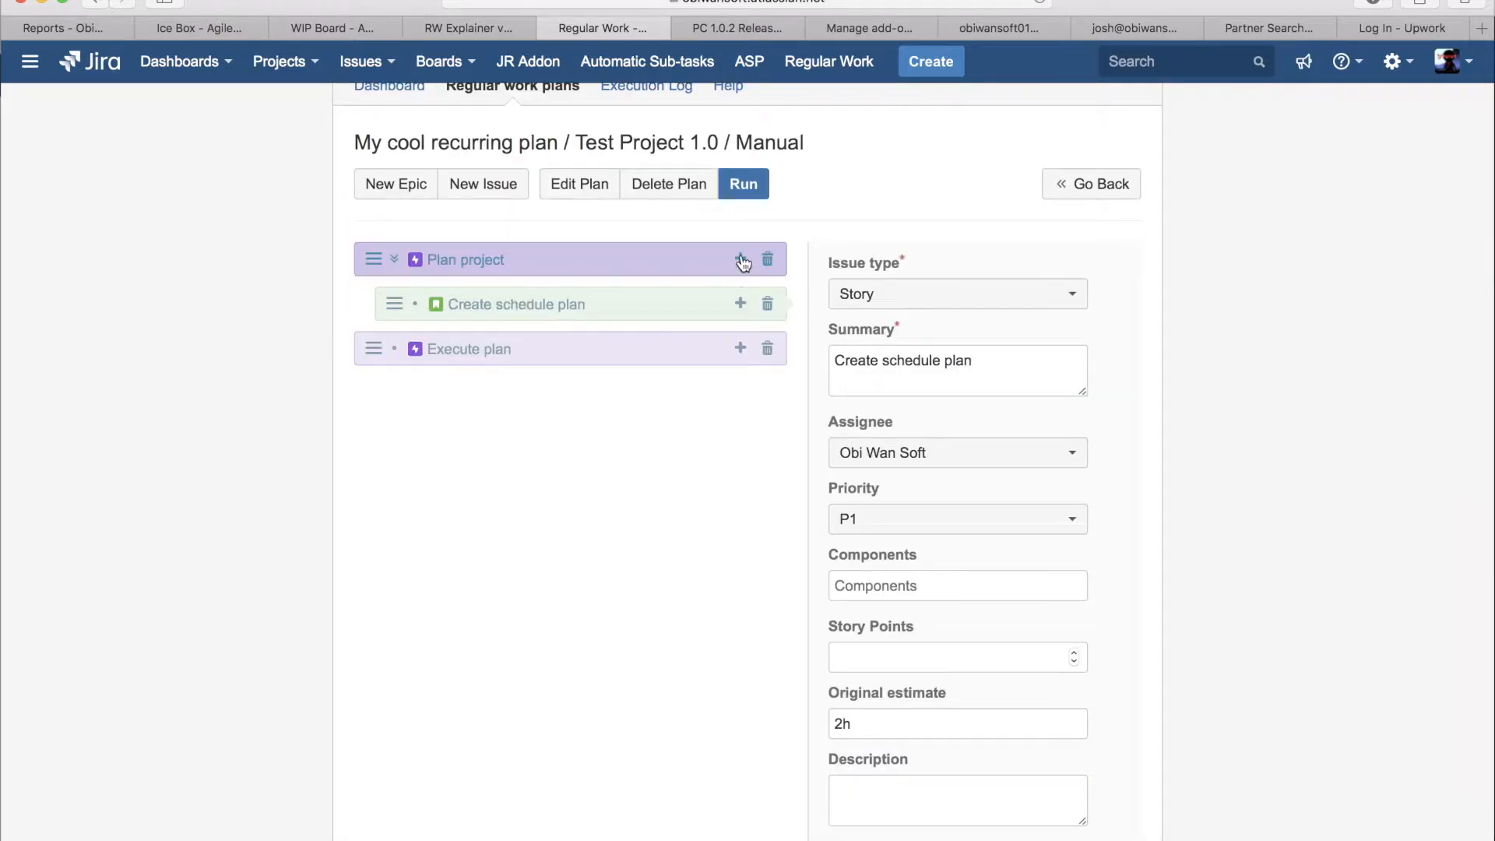
Add the story "Create cost management plan" under Plan project, with sub-tasks for cost deviation tolerance, resource cost base and resource time estimates
{"action": "left_click", "coordinate": [741, 261]}
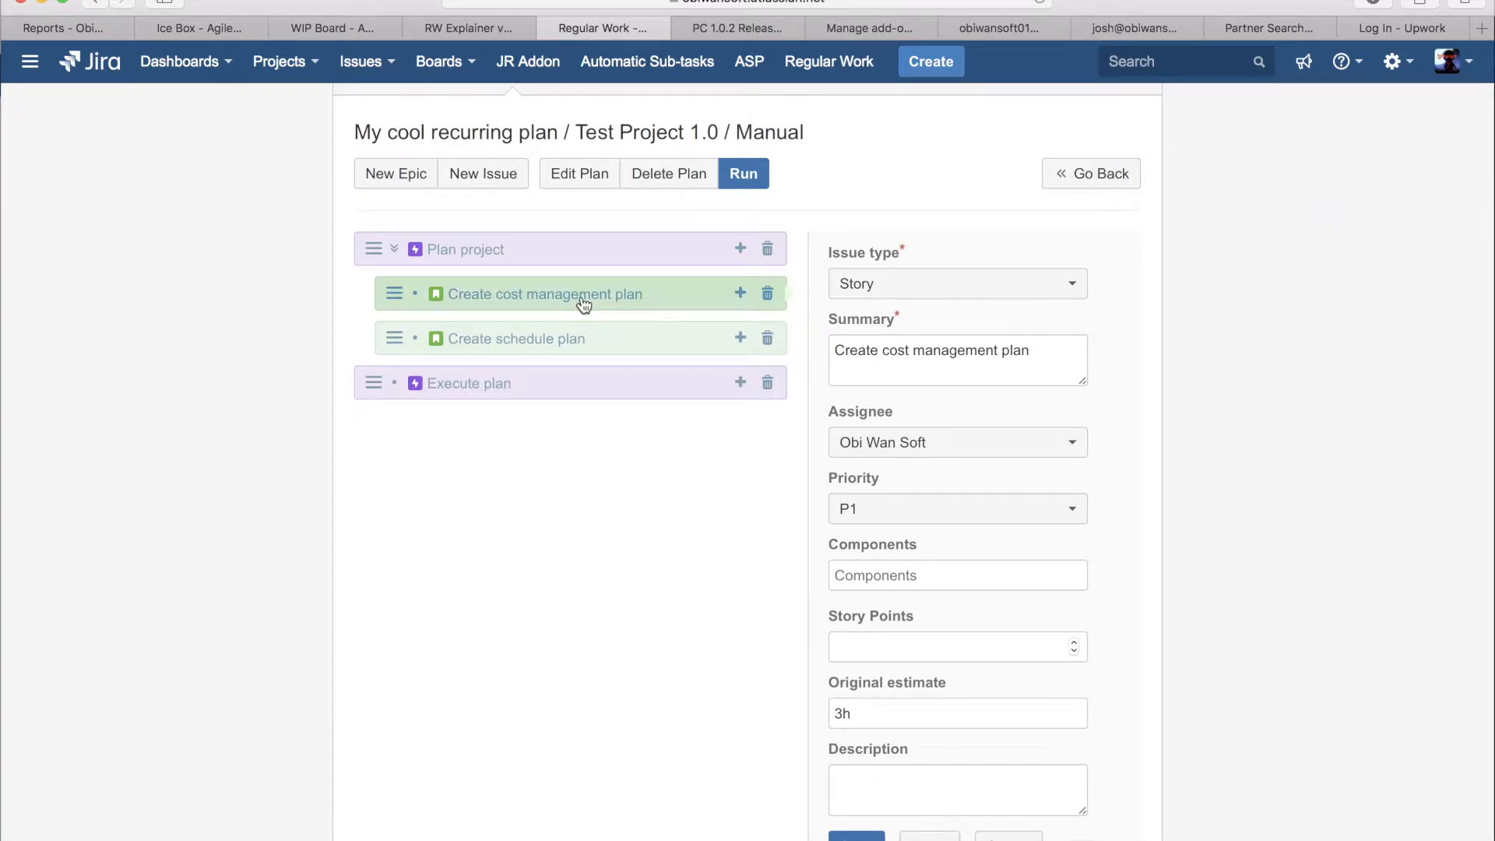
{"action": "left_click", "coordinate": [740, 293]}
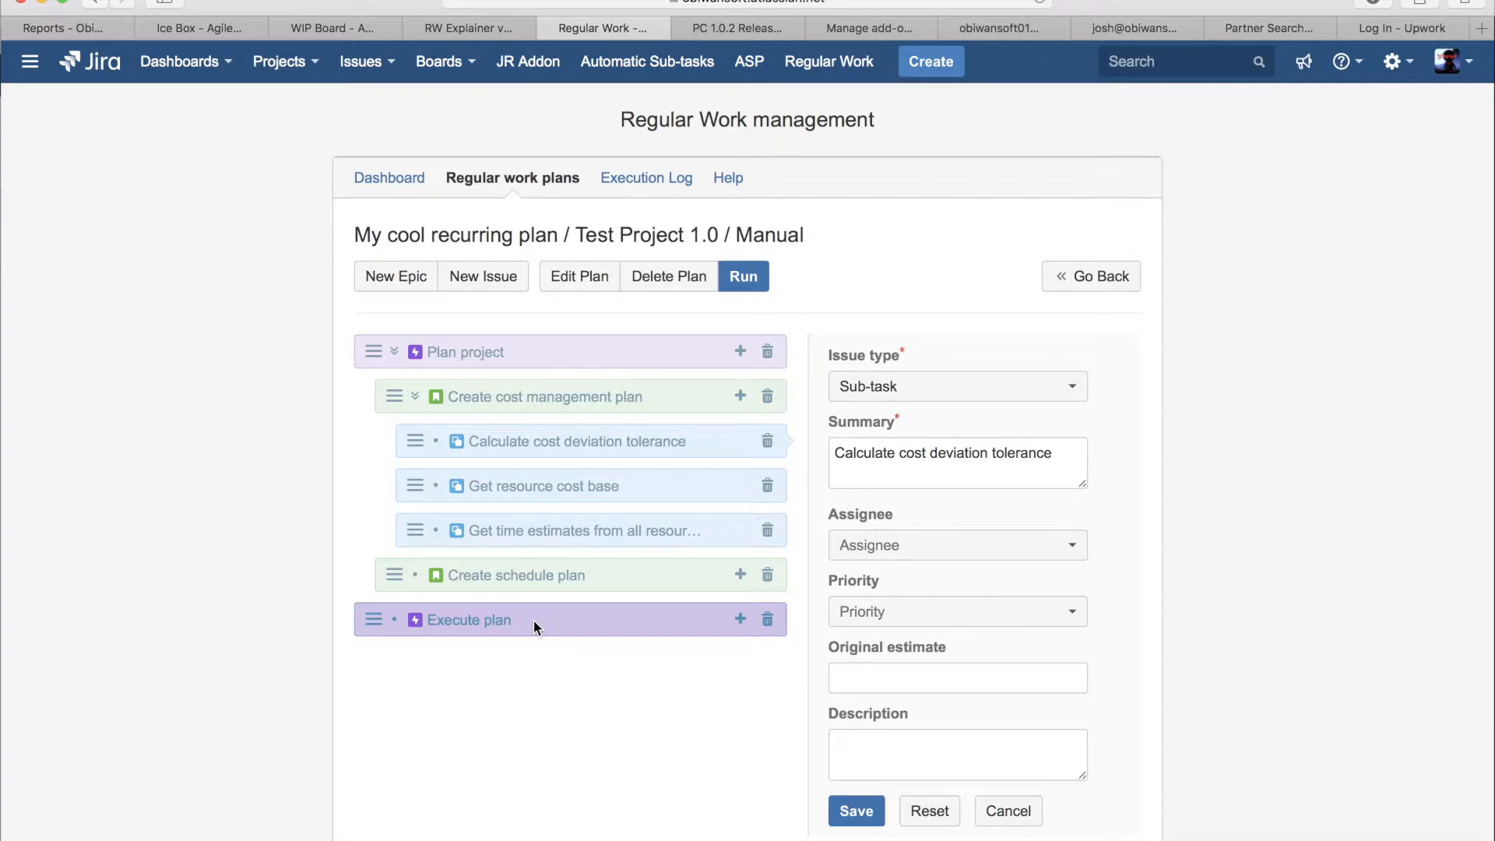
Under the Execute plan epic, add the stories "UX Work completed" and "Development completed" and the task "Get PO validation"
{"action": "left_click", "coordinate": [739, 621]}
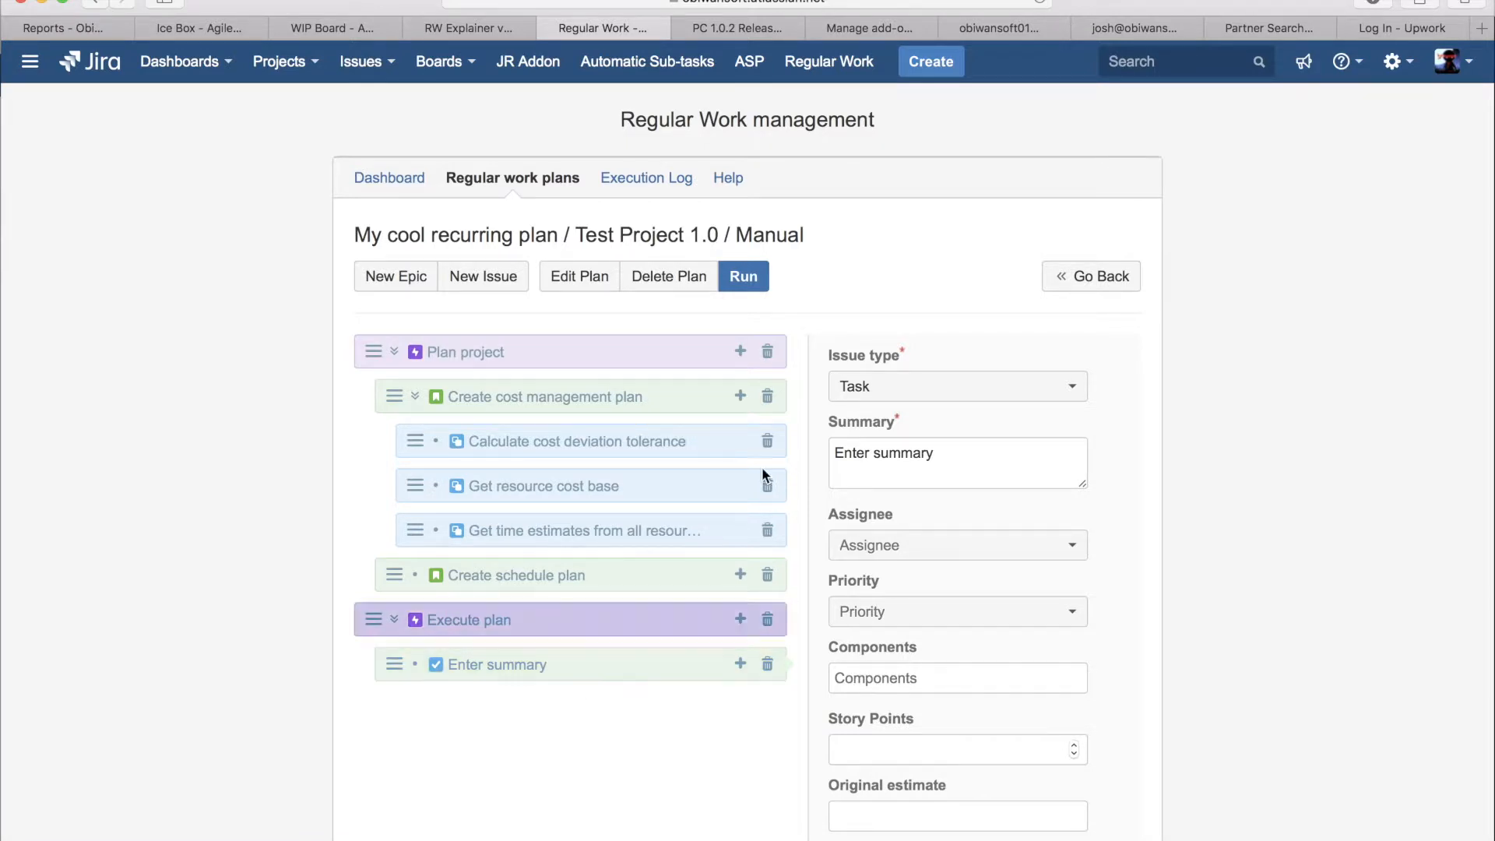
{"action": "left_click", "coordinate": [950, 387]}
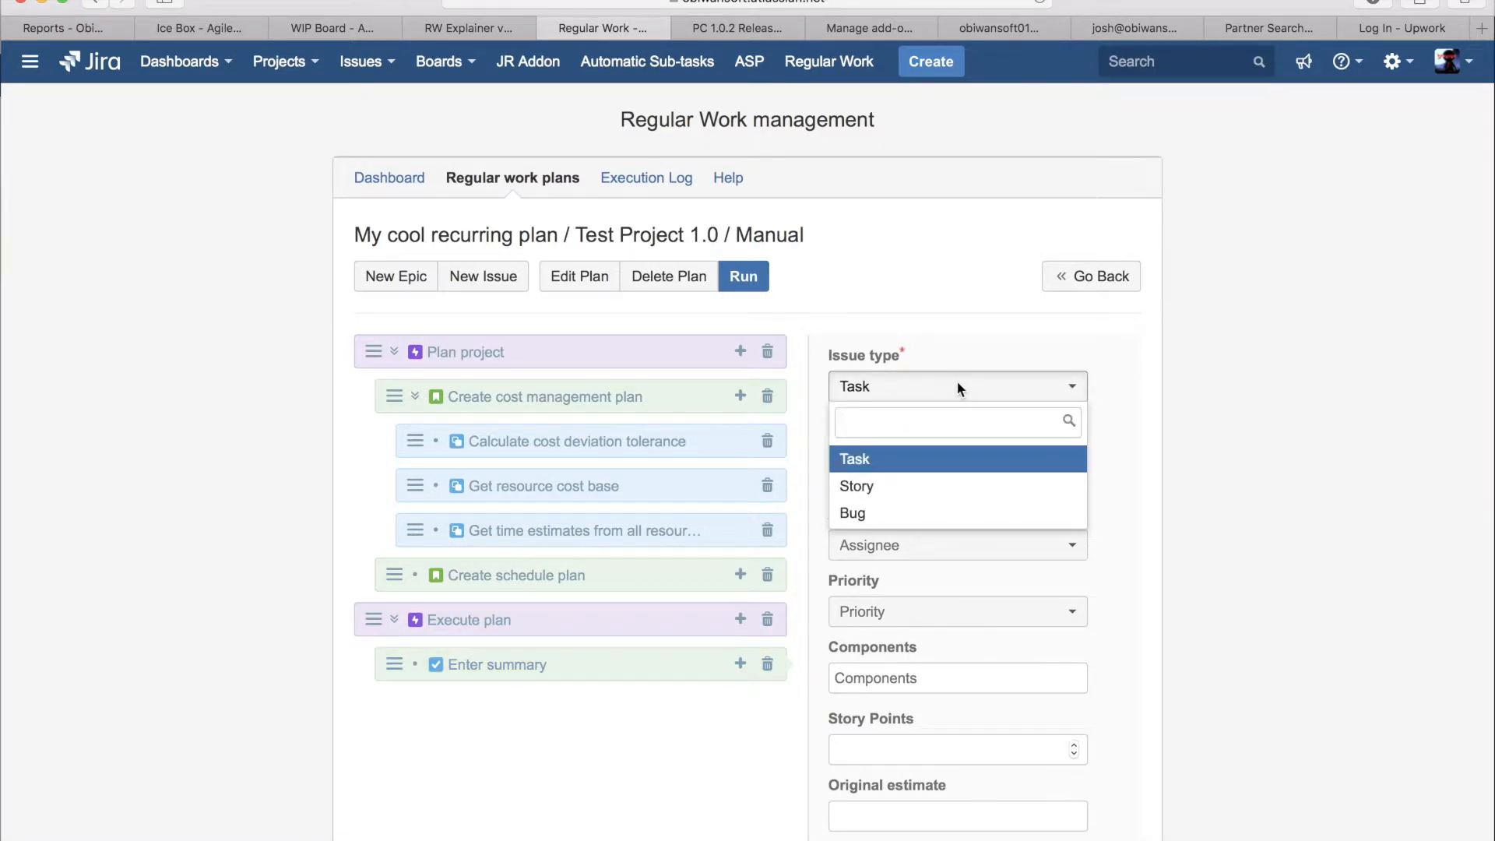
{"action": "left_click", "coordinate": [1226, 379]}
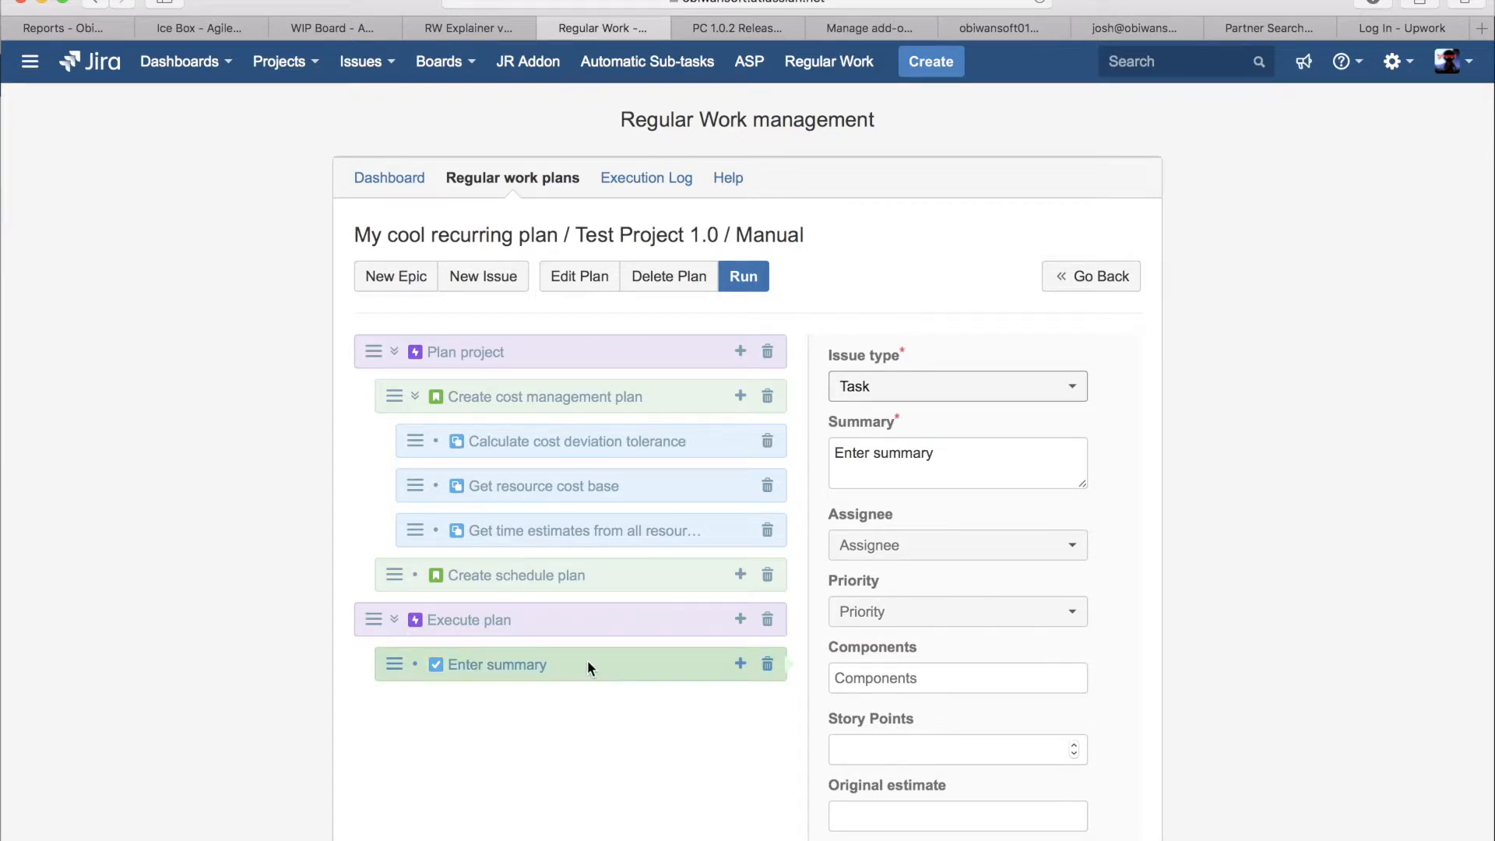
{"action": "left_click", "coordinate": [485, 665]}
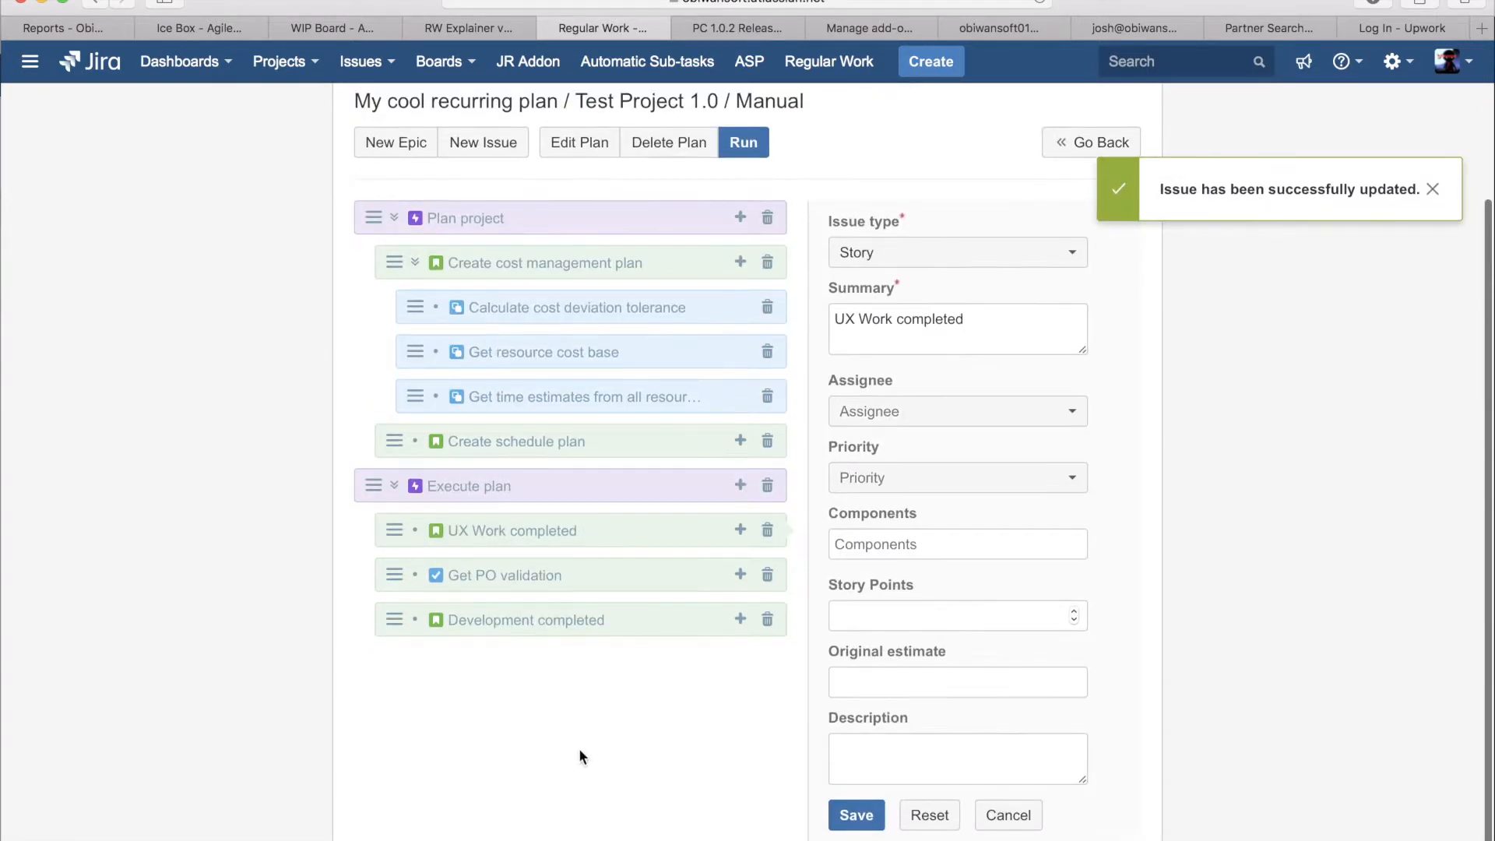
Reorder the plan's issues by moving Get PO validation above UX Work completed and the time estimates sub-task above Get resource cost base
{"action": "scroll", "coordinate": [578, 748], "scroll_direction": "up", "scroll_amount": 2}
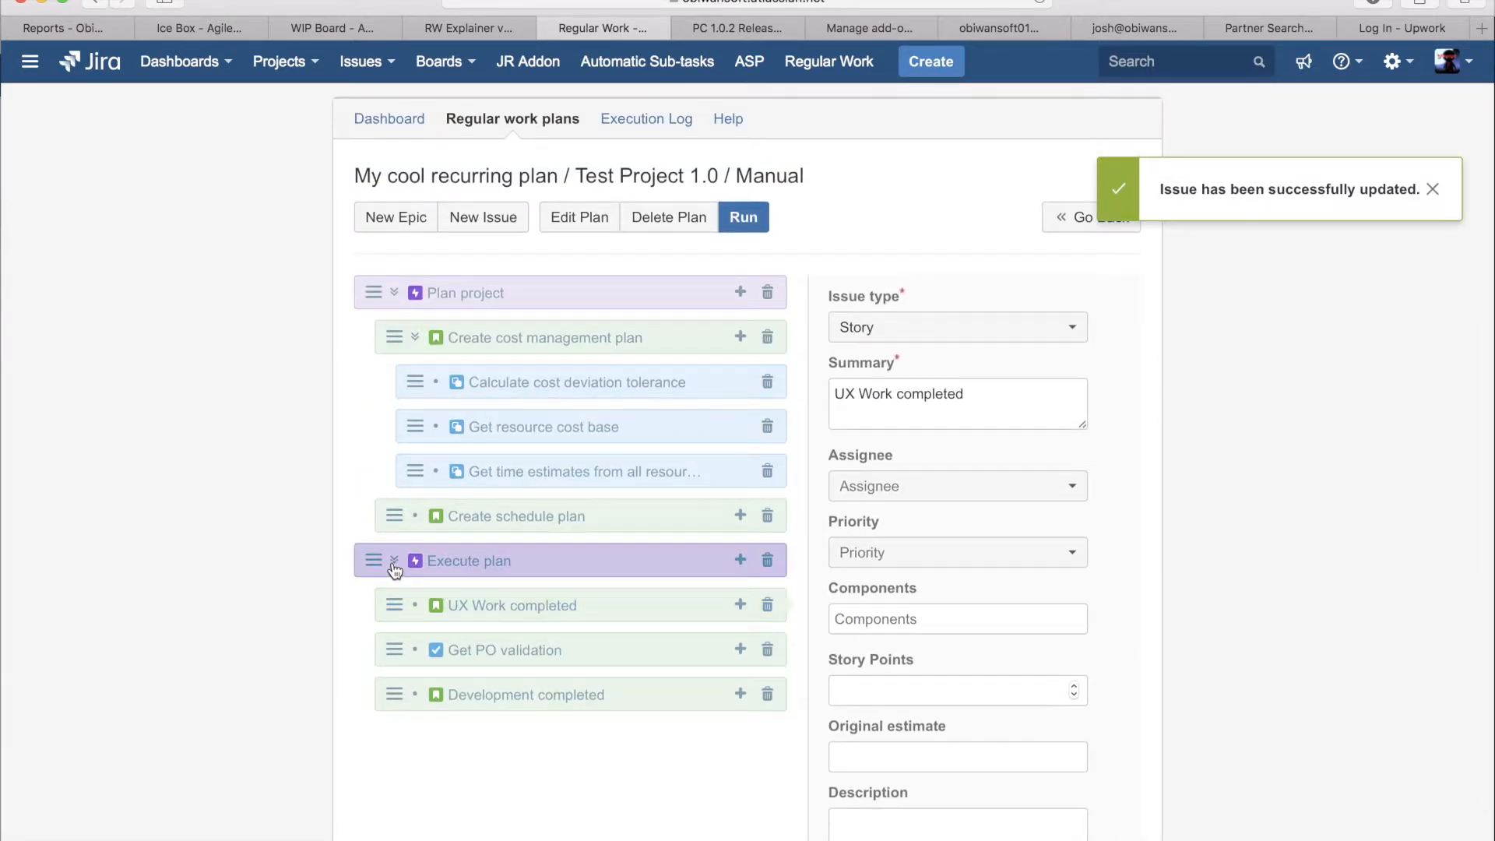
{"action": "left_click", "coordinate": [394, 295]}
{"action": "left_click", "coordinate": [395, 296]}
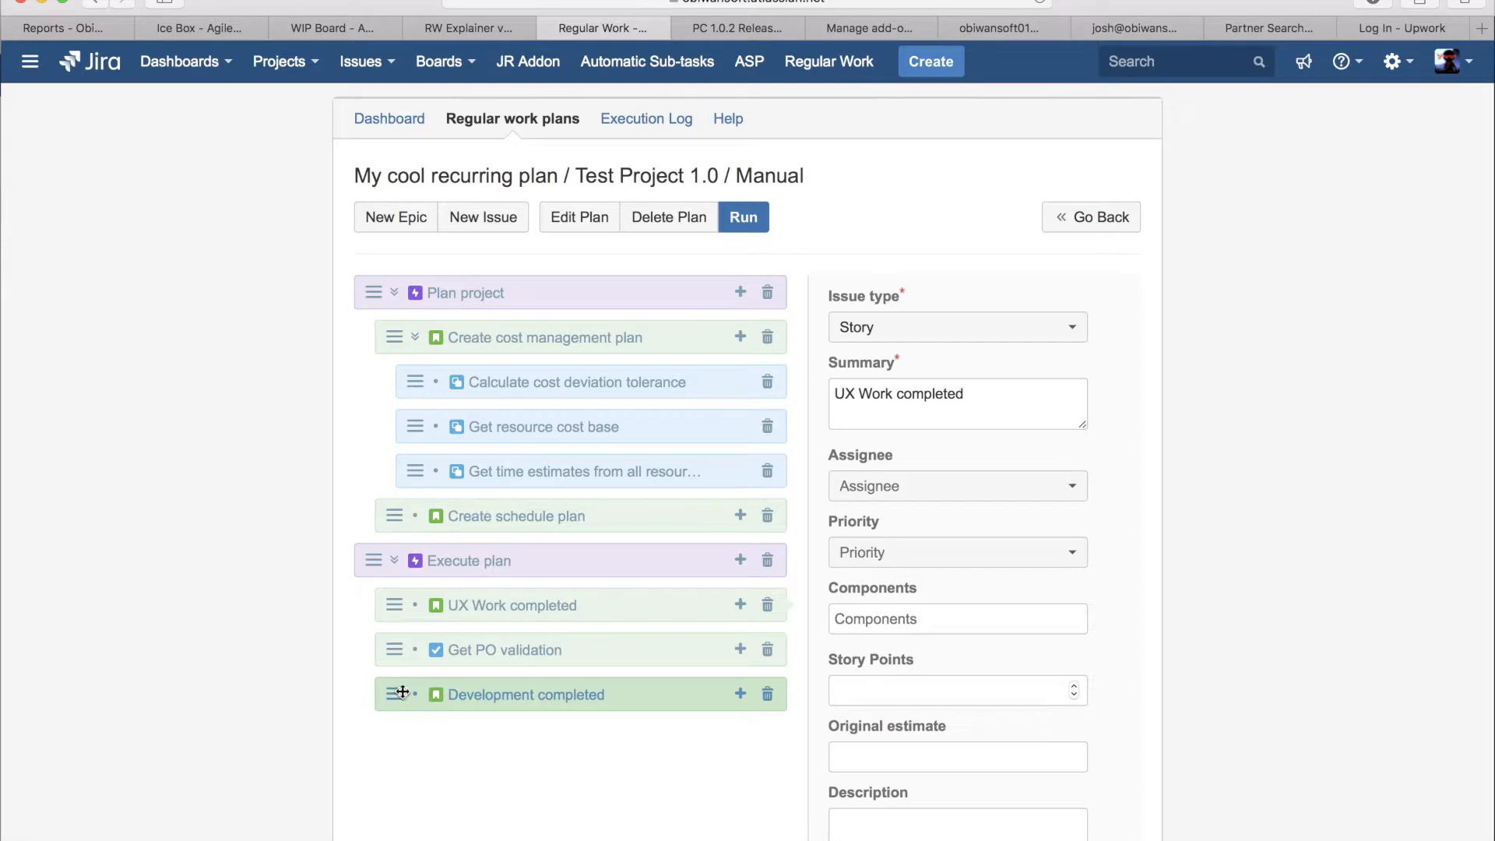
{"action": "left_click_drag", "start_coordinate": [398, 653], "coordinate": [387, 603]}
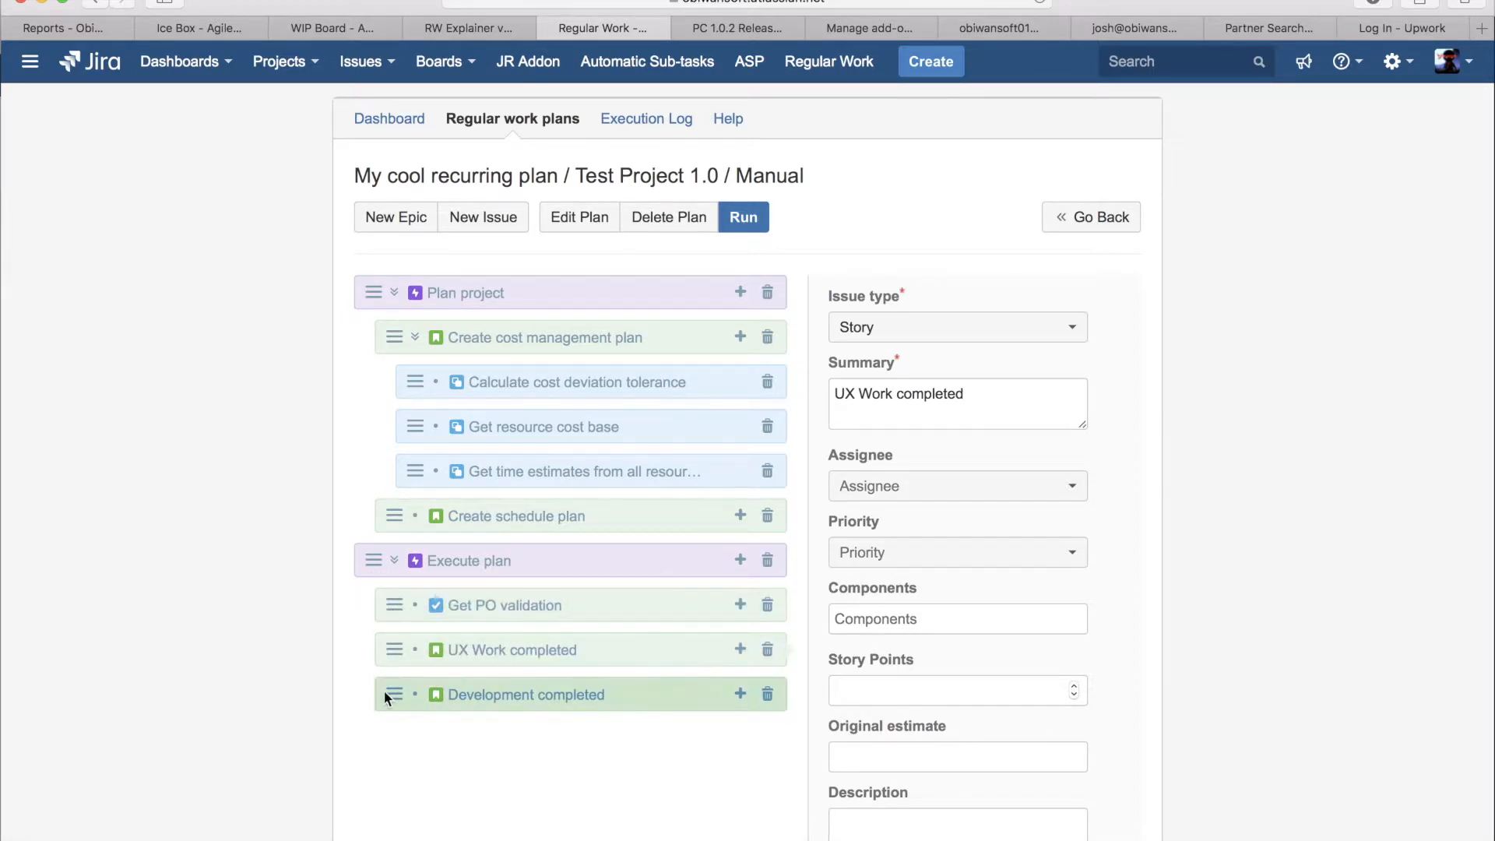
{"action": "left_click_drag", "start_coordinate": [420, 472], "coordinate": [414, 406]}
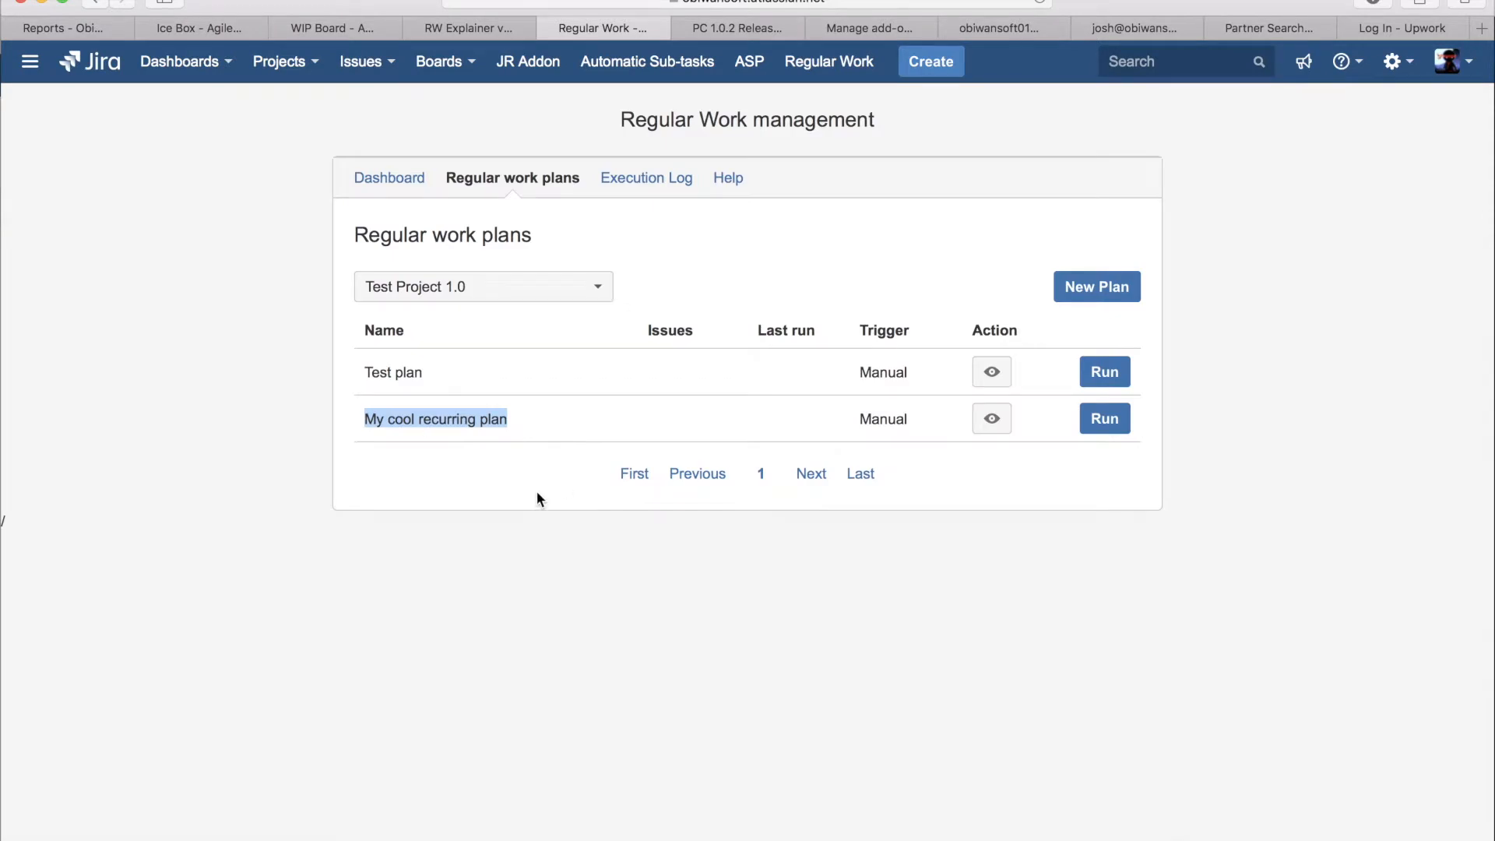
Open the backlog of Test Project 1.0 to view its existing issues
{"action": "left_click", "coordinate": [537, 492]}
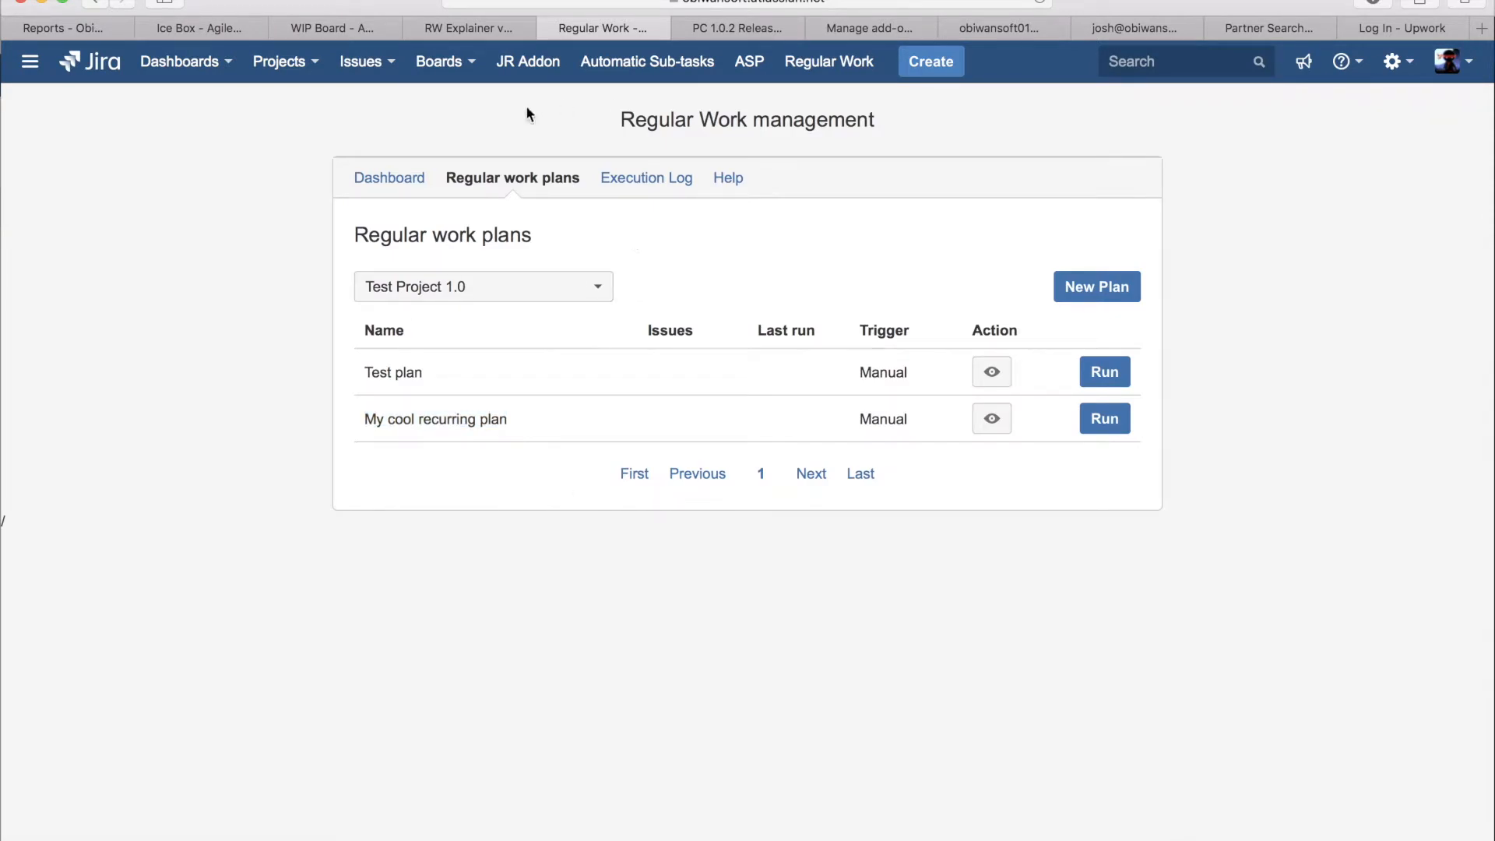
{"action": "left_click", "coordinate": [321, 76]}
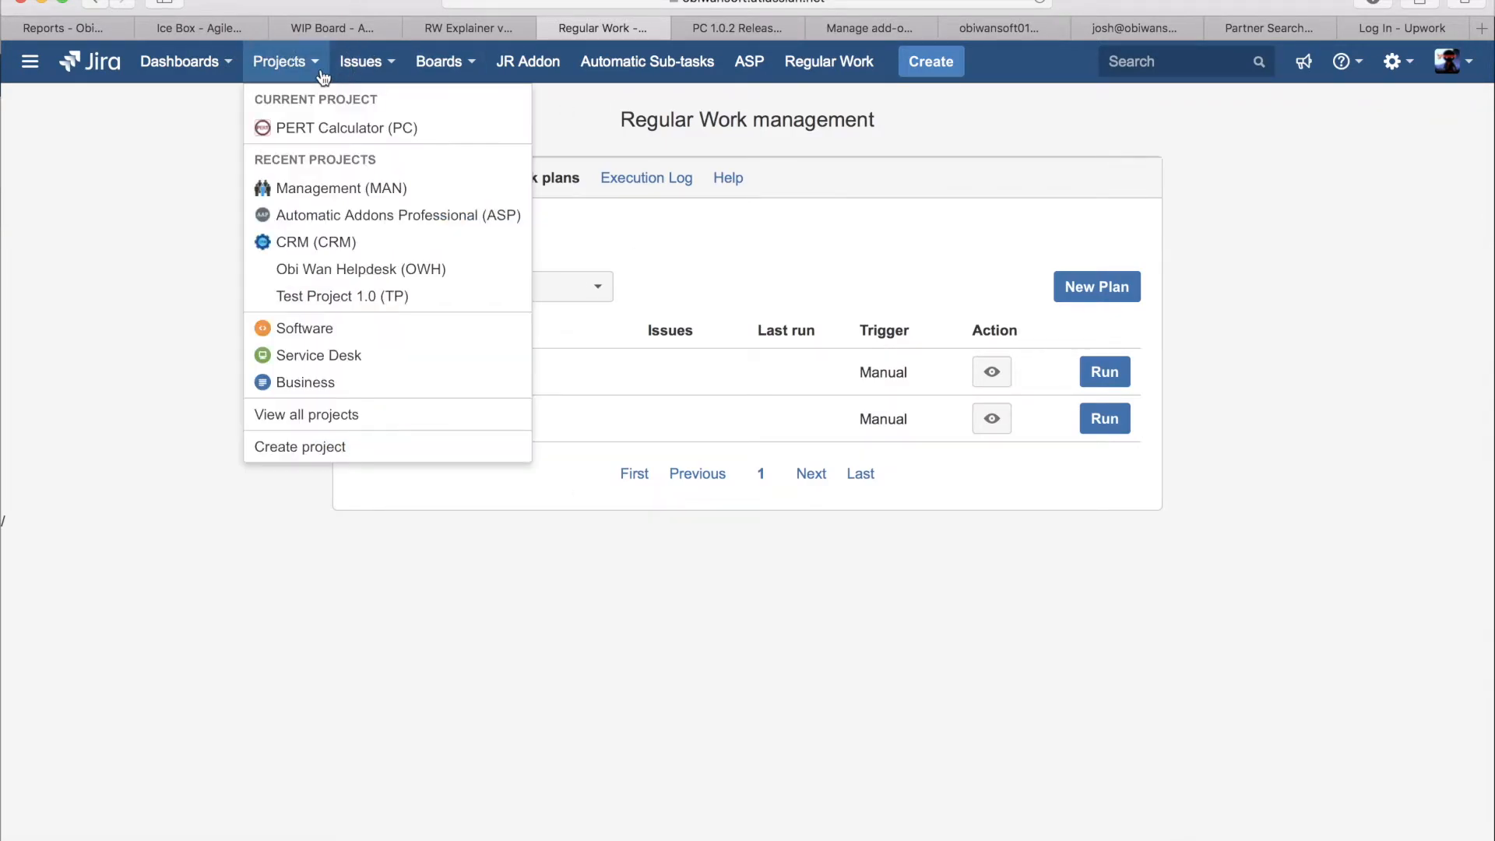
{"action": "left_click", "coordinate": [333, 299]}
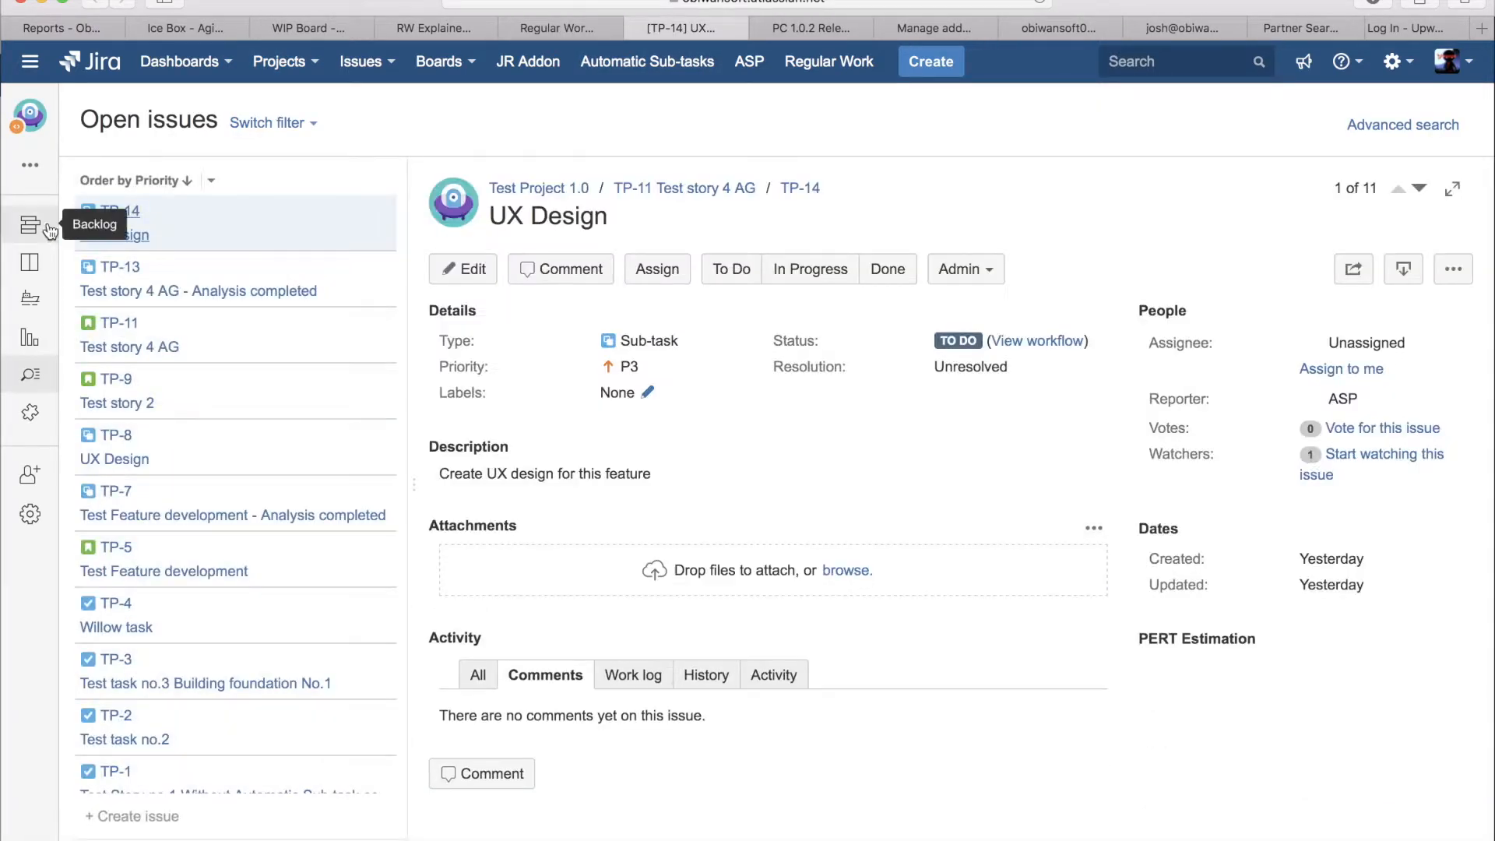
{"action": "left_click", "coordinate": [31, 225]}
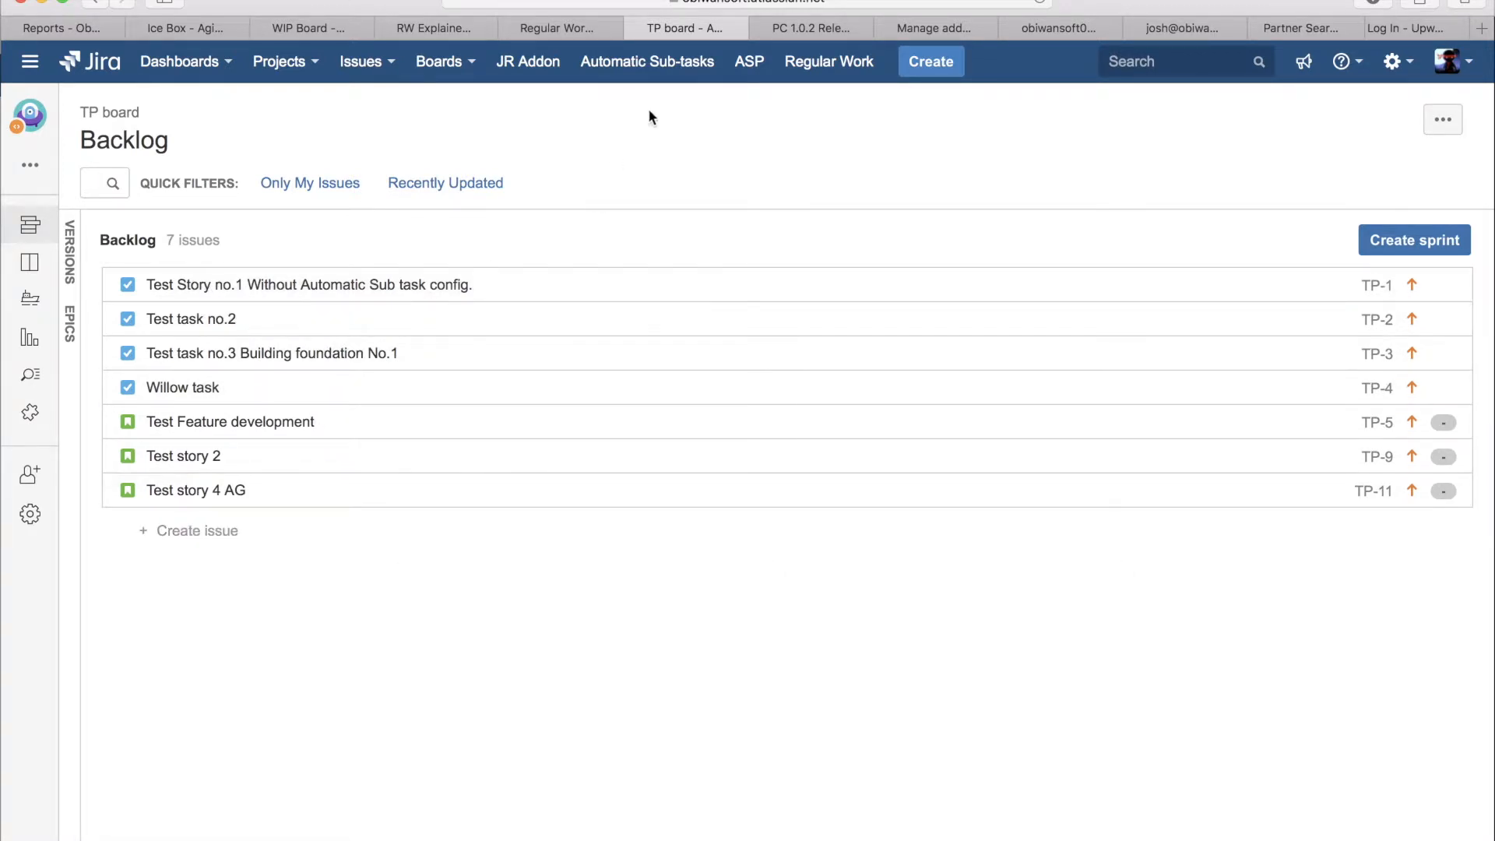
Run My cool recurring plan from the Regular work plans list and confirm the run
{"action": "left_click", "coordinate": [551, 23]}
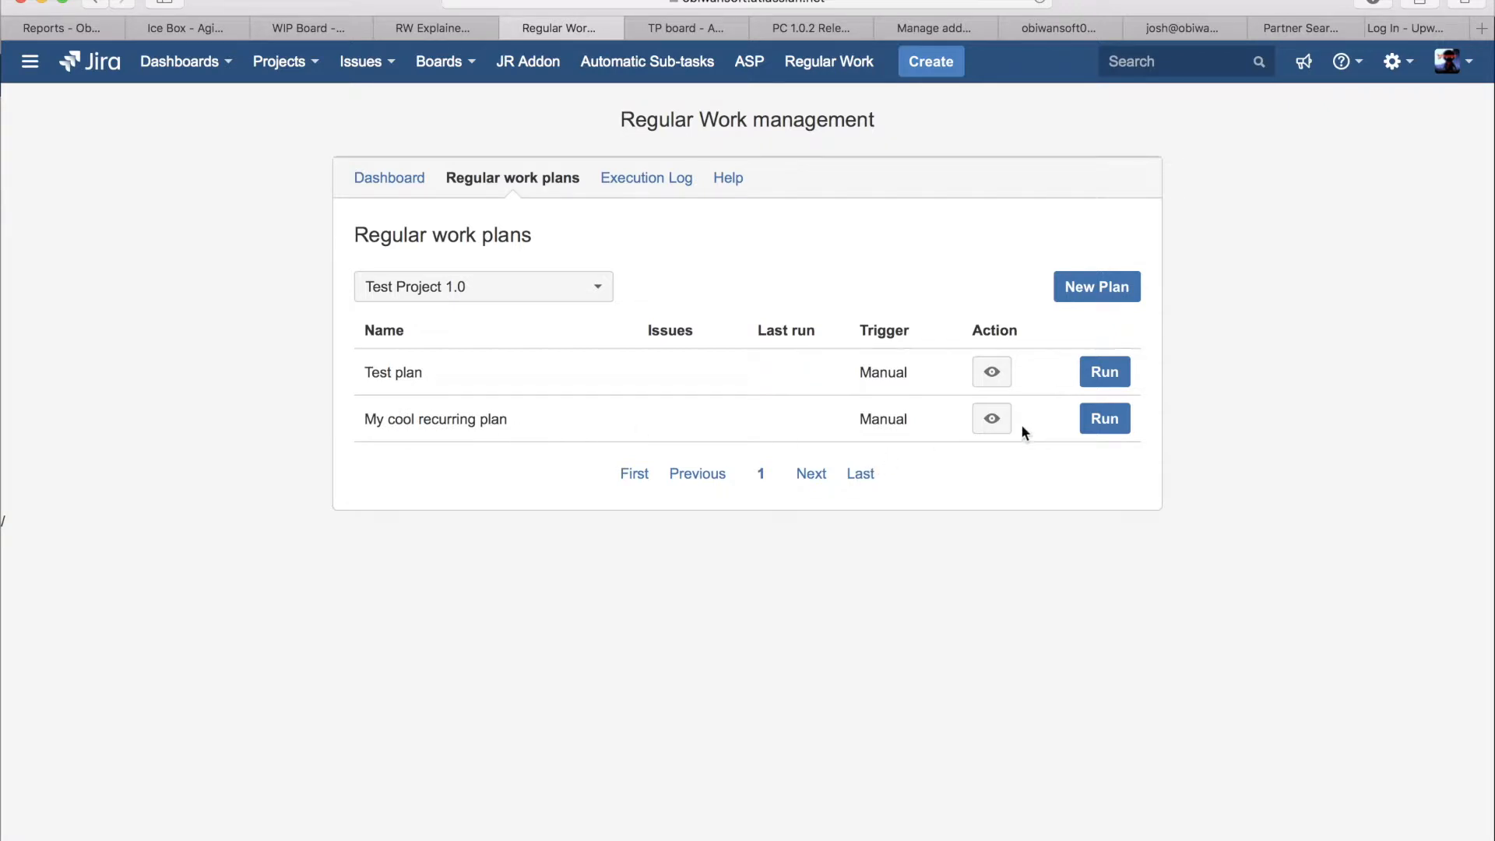
{"action": "left_click", "coordinate": [1104, 420]}
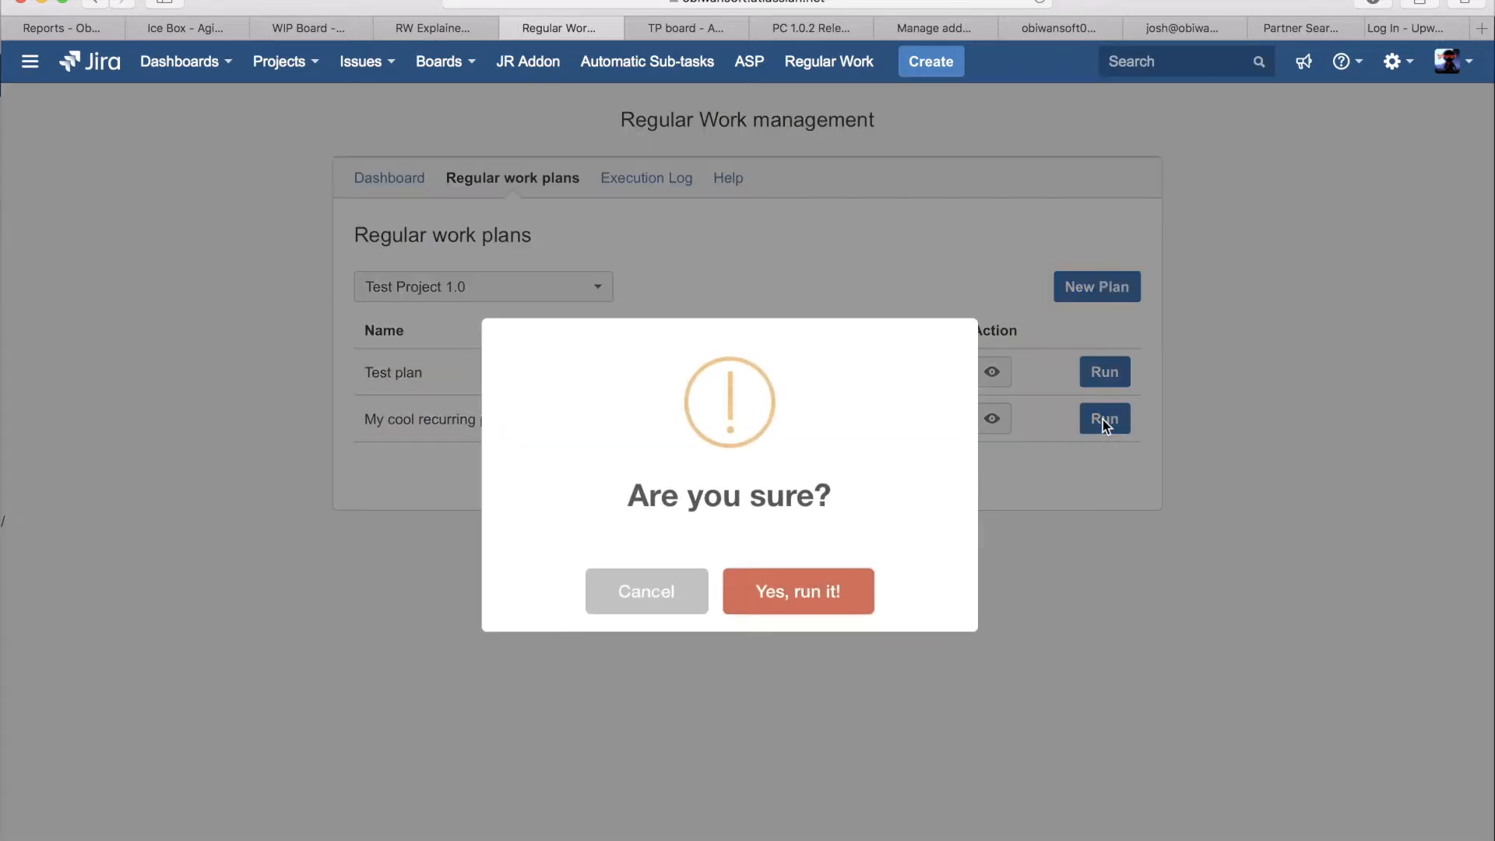
{"action": "left_click", "coordinate": [798, 604]}
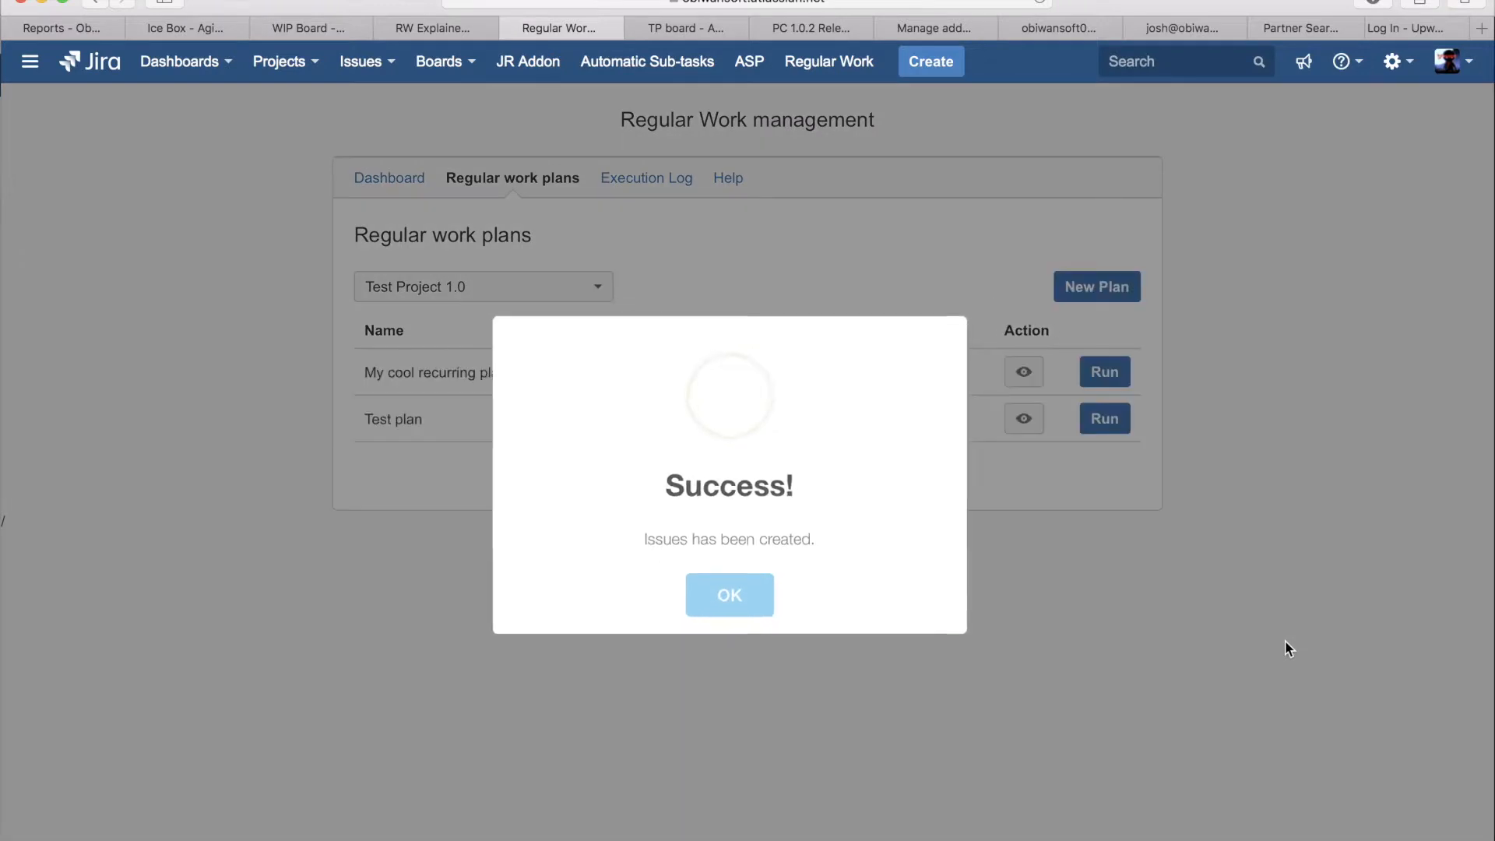
{"action": "left_click", "coordinate": [751, 601]}
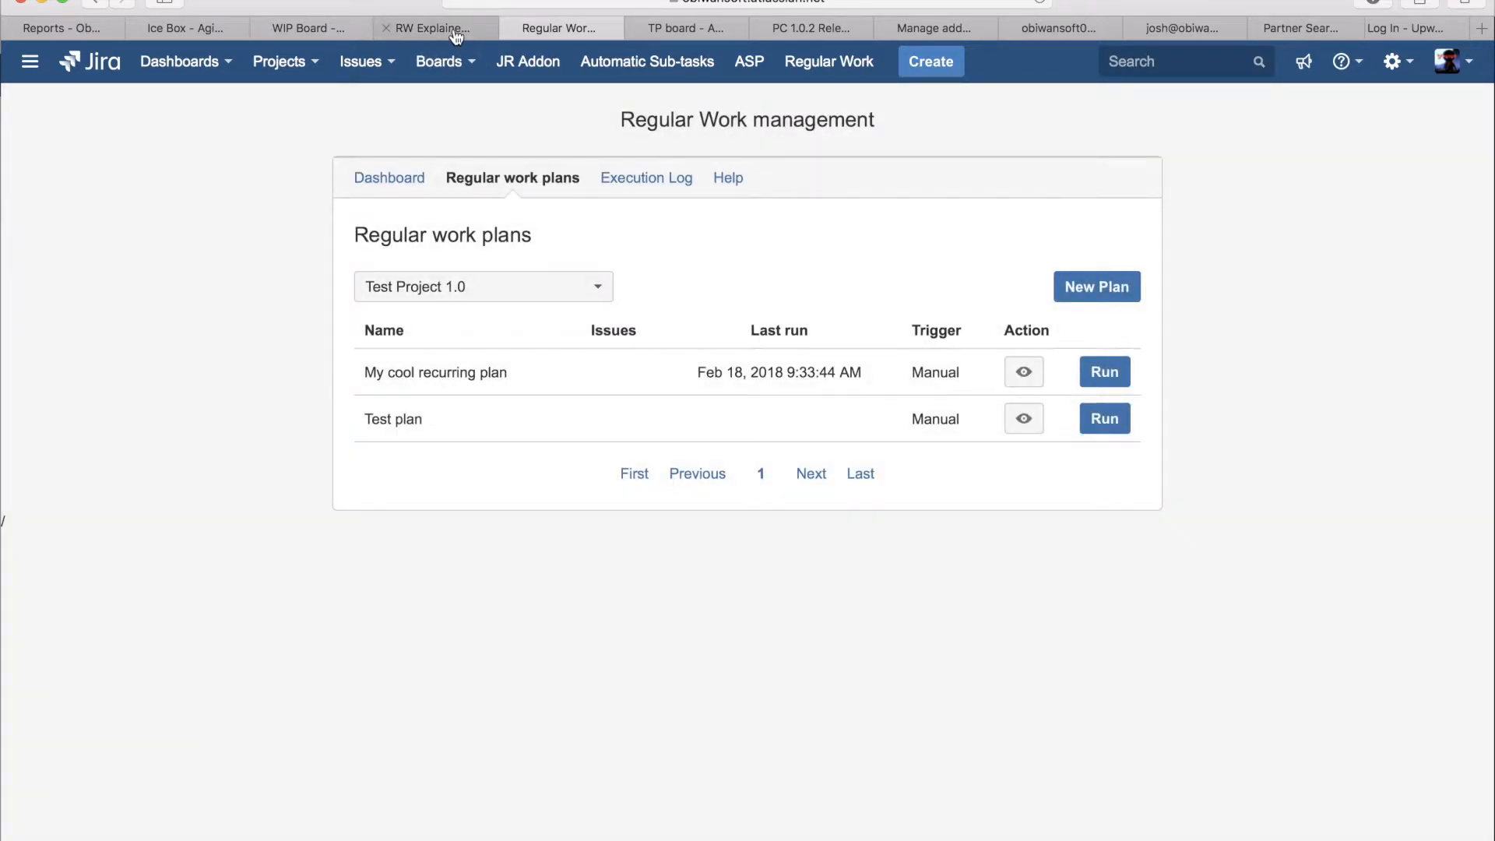
Reload the Test Project 1.0 backlog and select the generated issues from Development completed through UX Work completed
{"action": "left_click", "coordinate": [686, 29]}
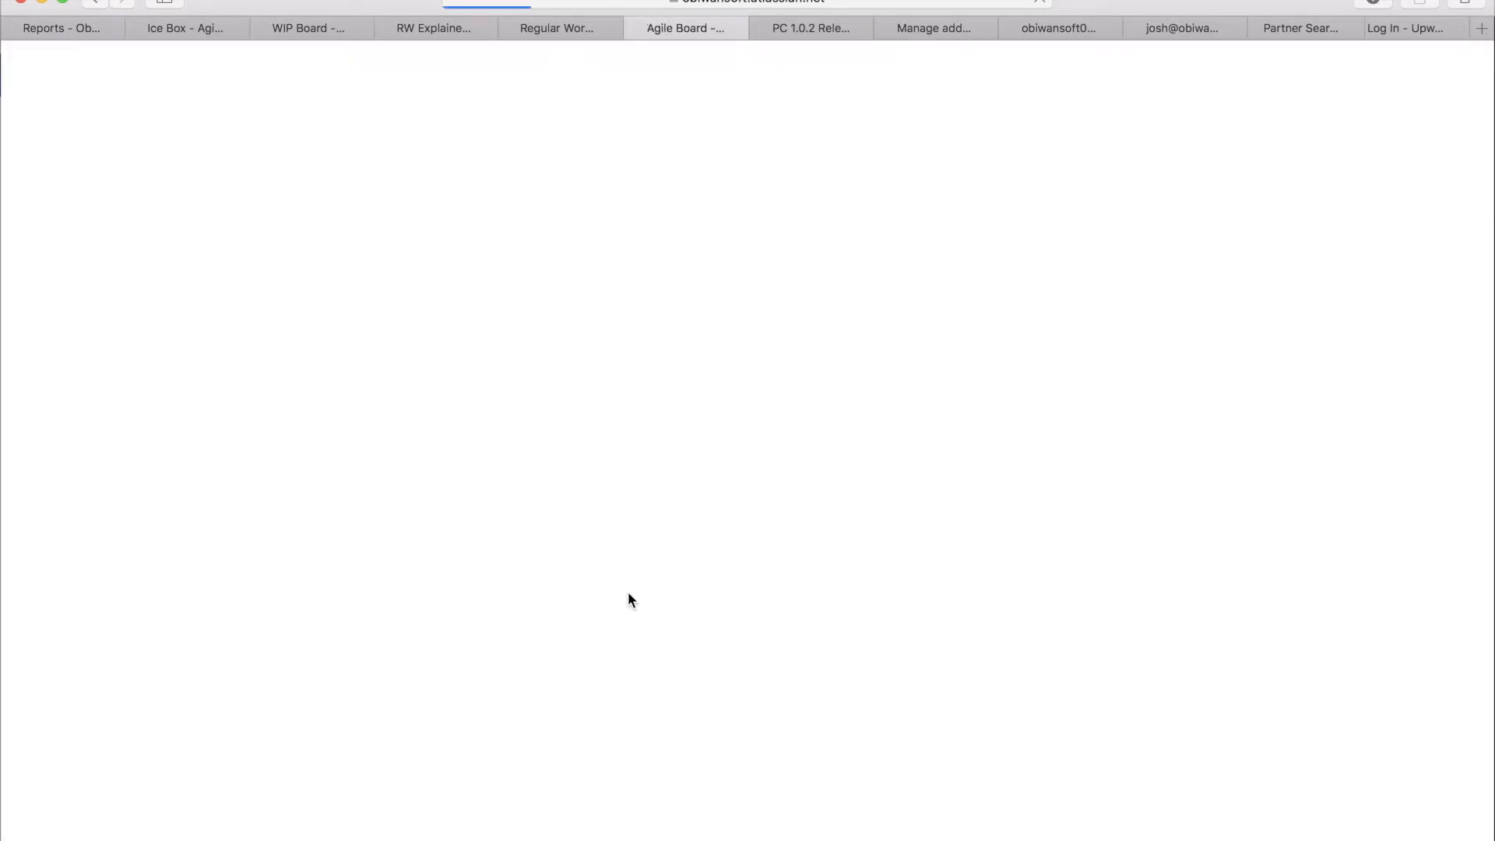
{"action": "left_click", "coordinate": [316, 513]}
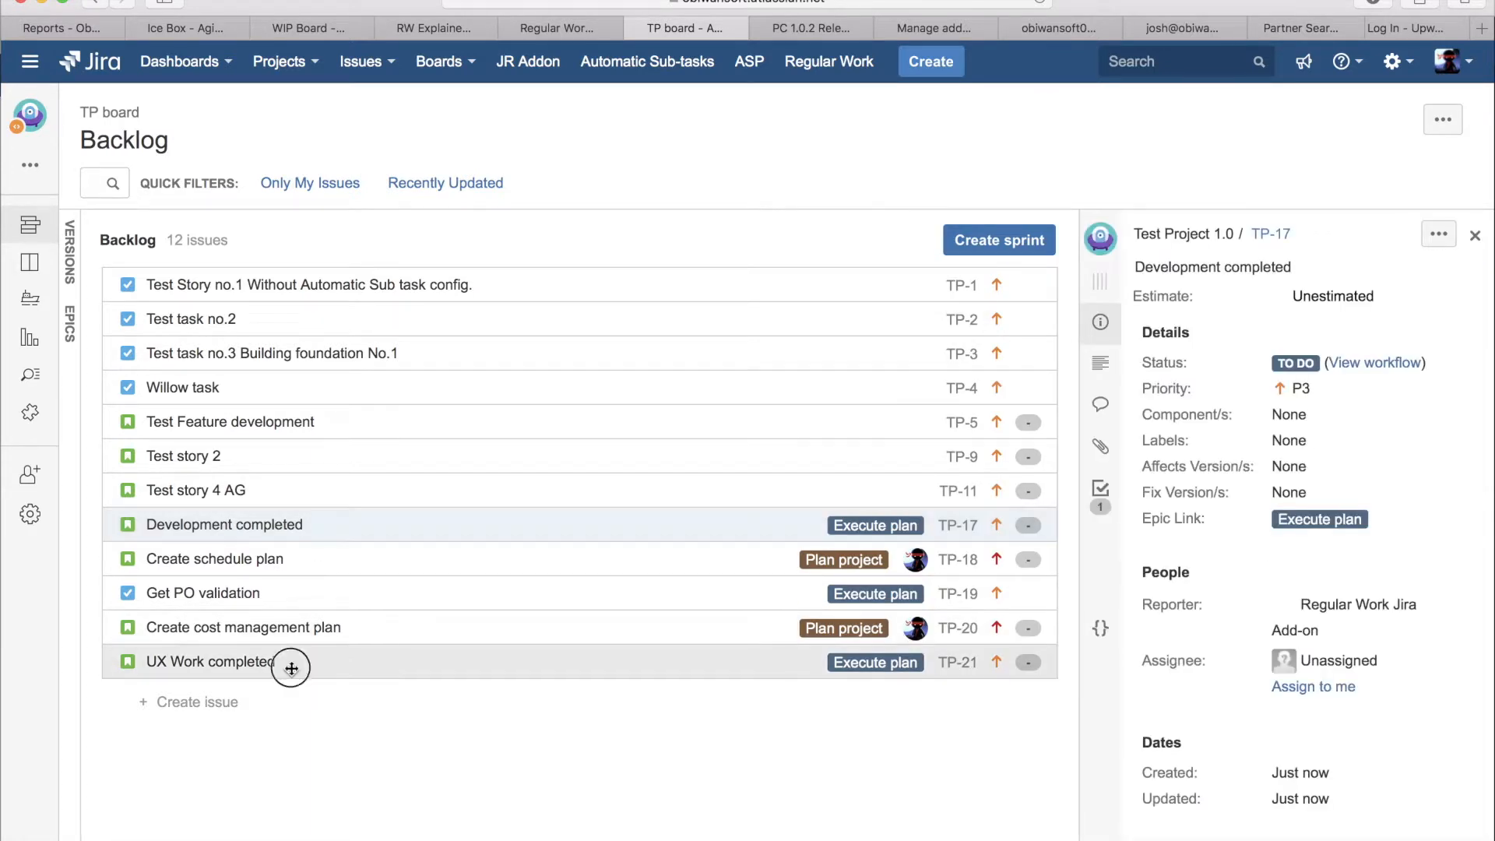
{"action": "left_click", "coordinate": [292, 665], "text": "shift"}
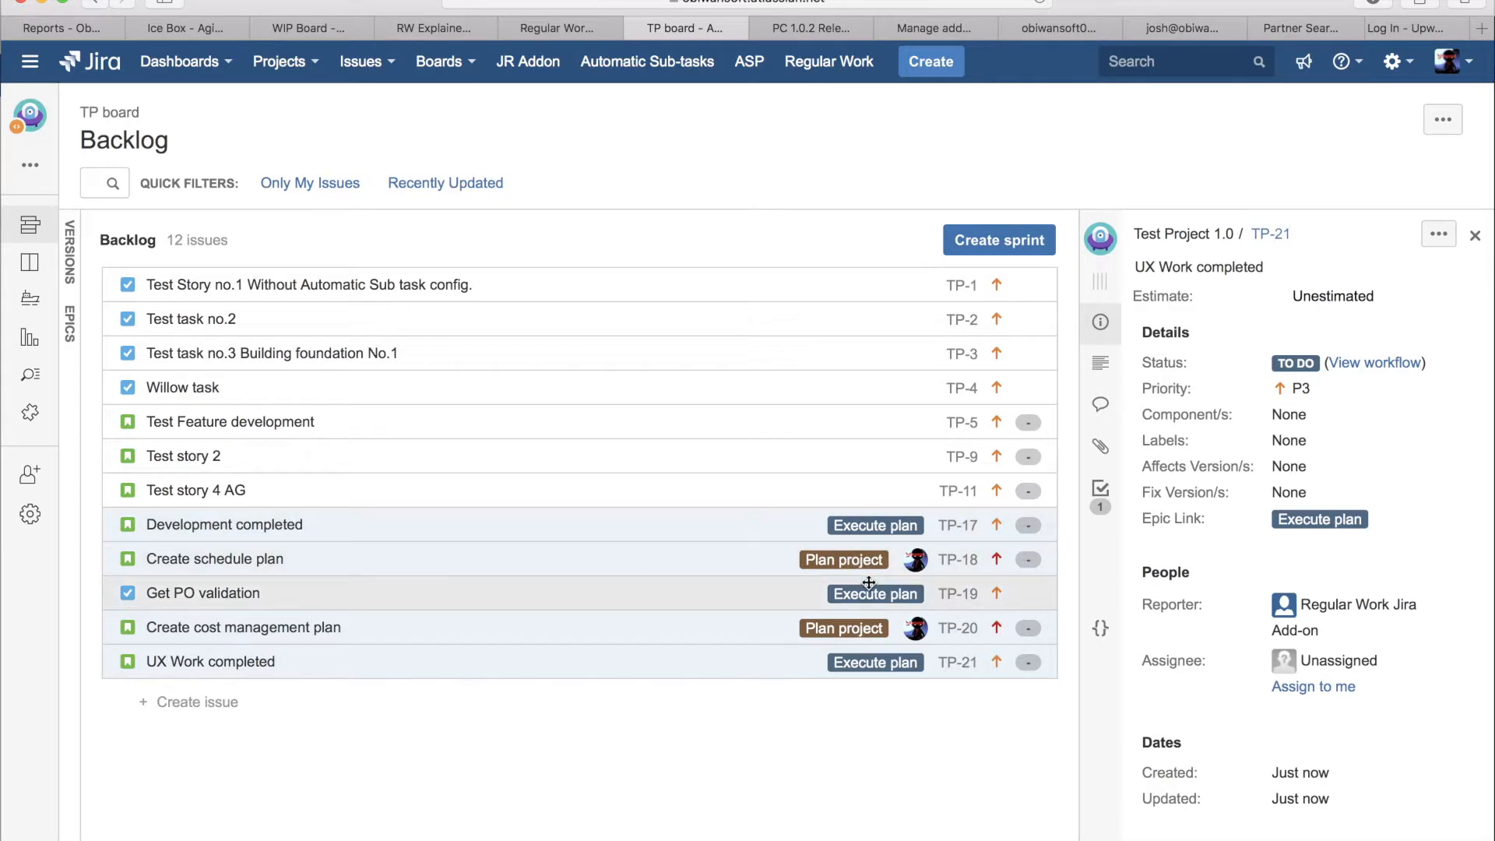
{"action": "left_click", "coordinate": [841, 683]}
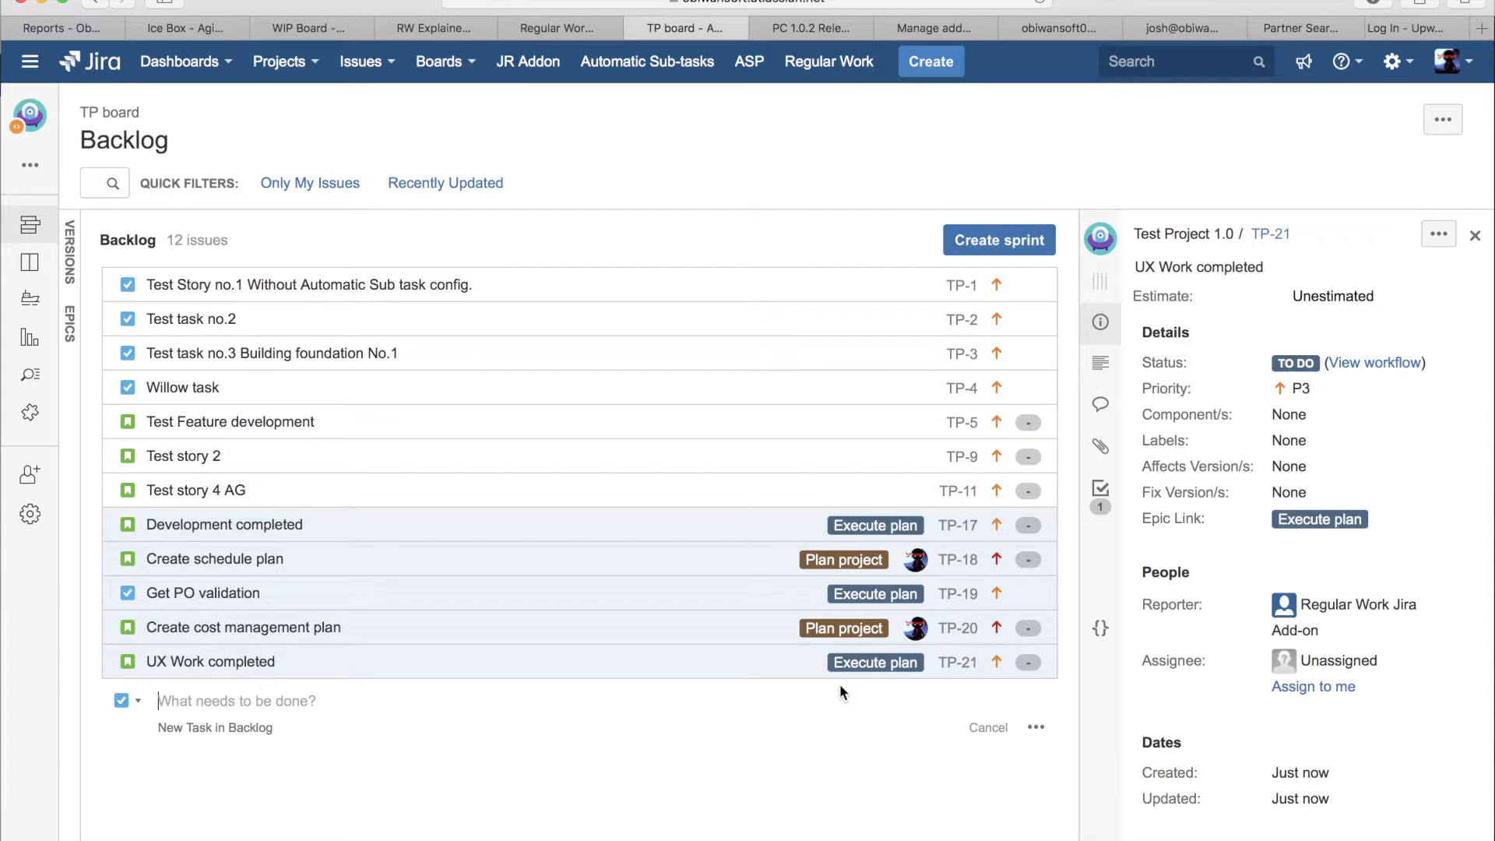
Examine the sub-tasks of the generated Development completed, Create cost management plan and UX Work completed stories, and close the issue details
{"action": "left_click", "coordinate": [293, 532]}
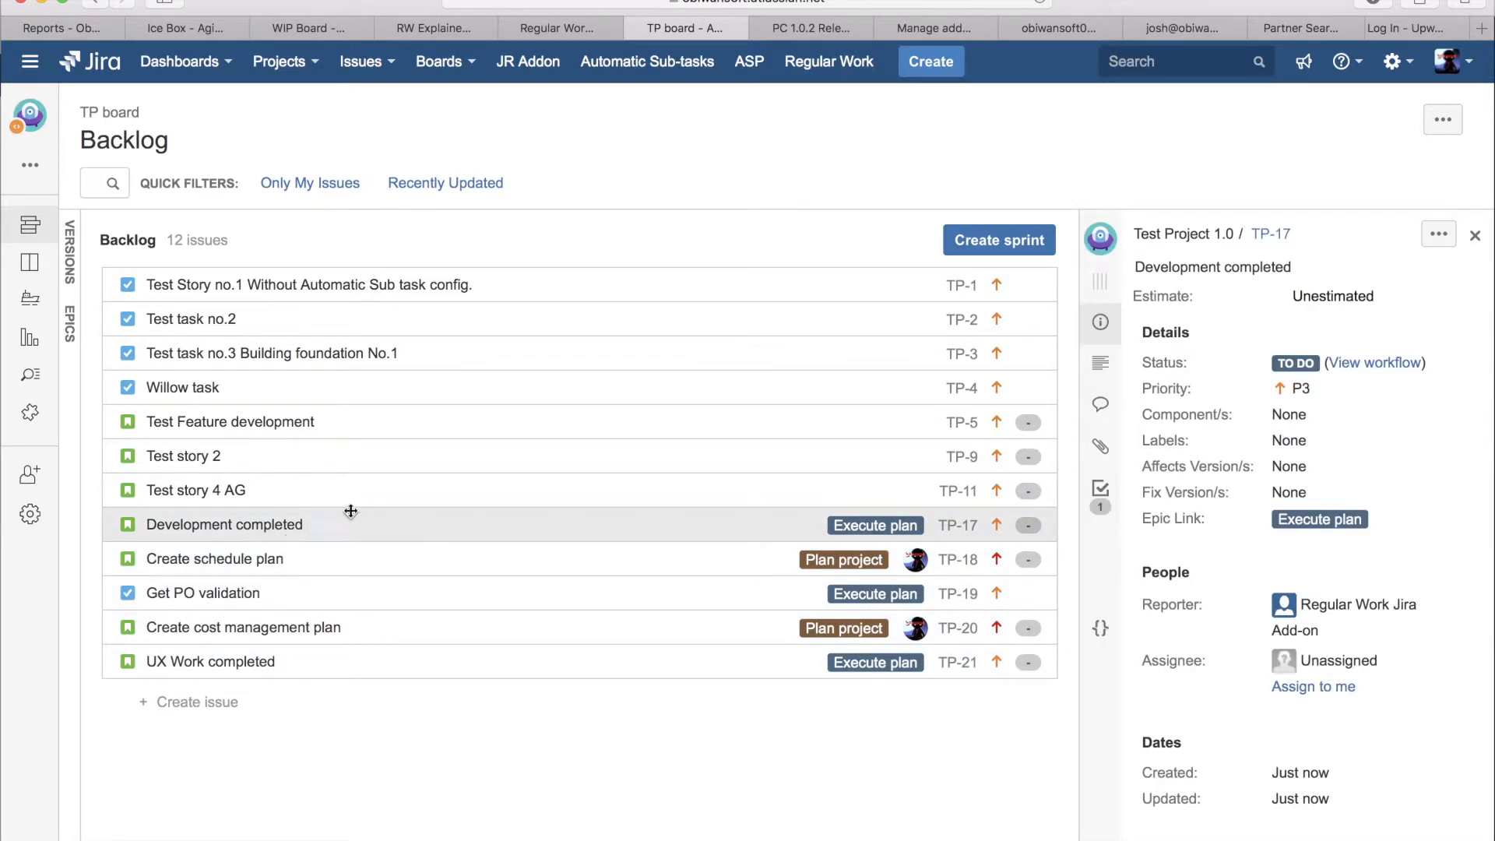
{"action": "left_click", "coordinate": [1109, 492]}
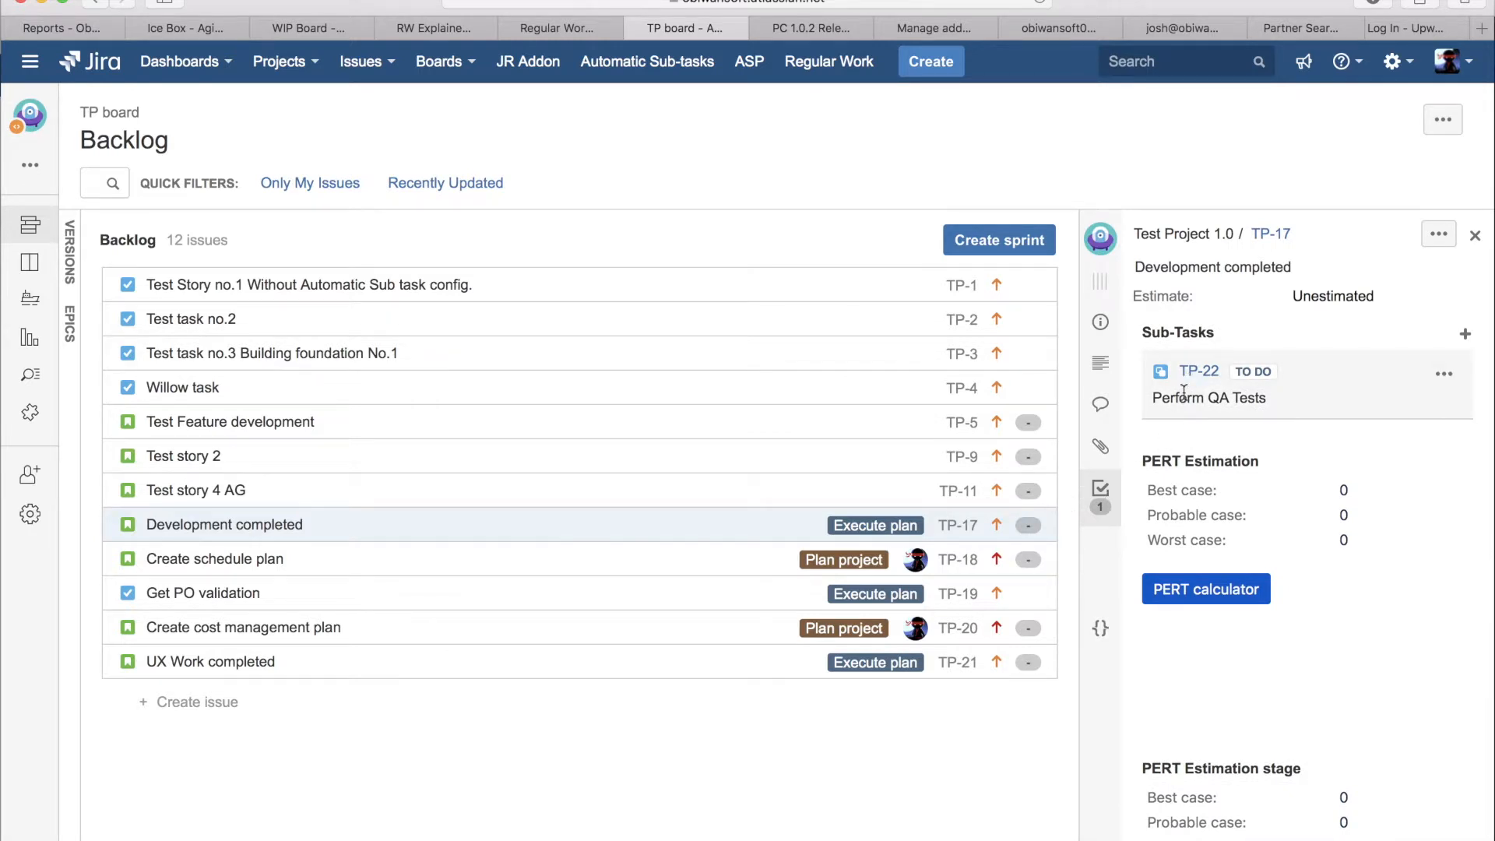
{"action": "left_click", "coordinate": [257, 566]}
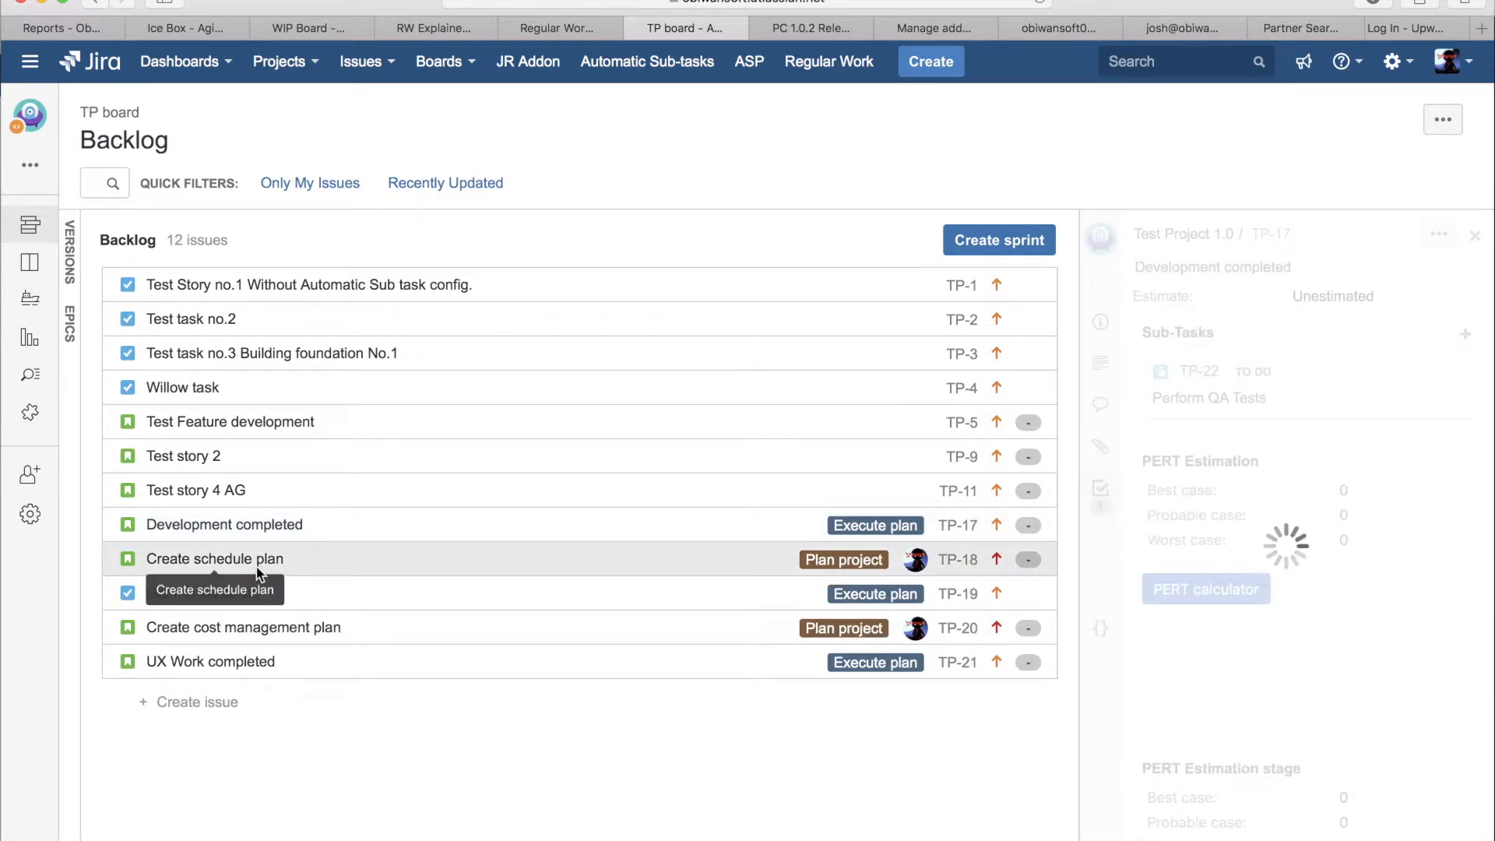
{"action": "left_click", "coordinate": [238, 632]}
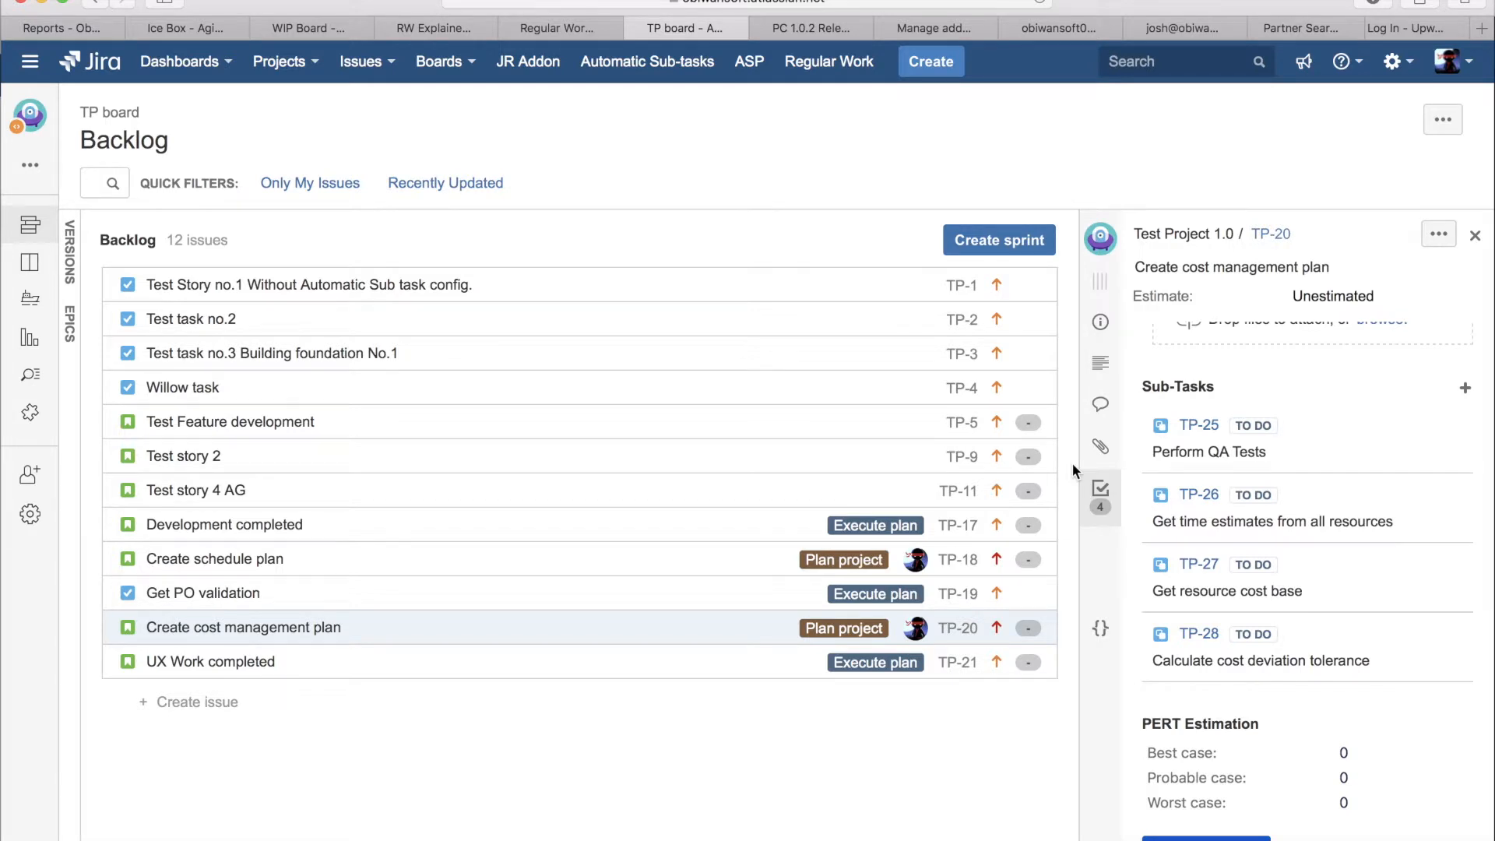
{"action": "left_click", "coordinate": [476, 667]}
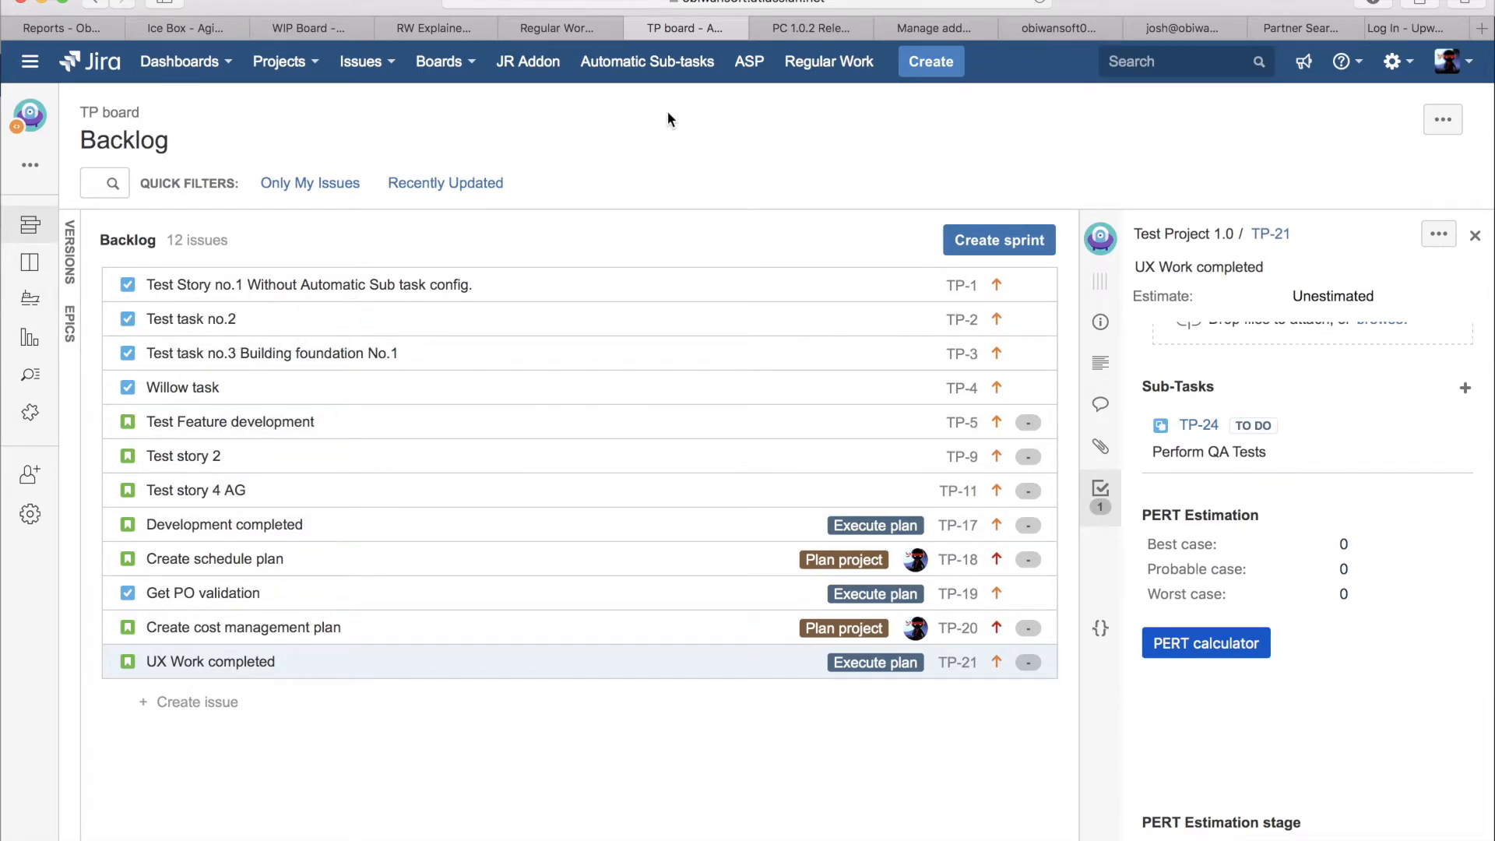
{"action": "left_click", "coordinate": [1474, 236]}
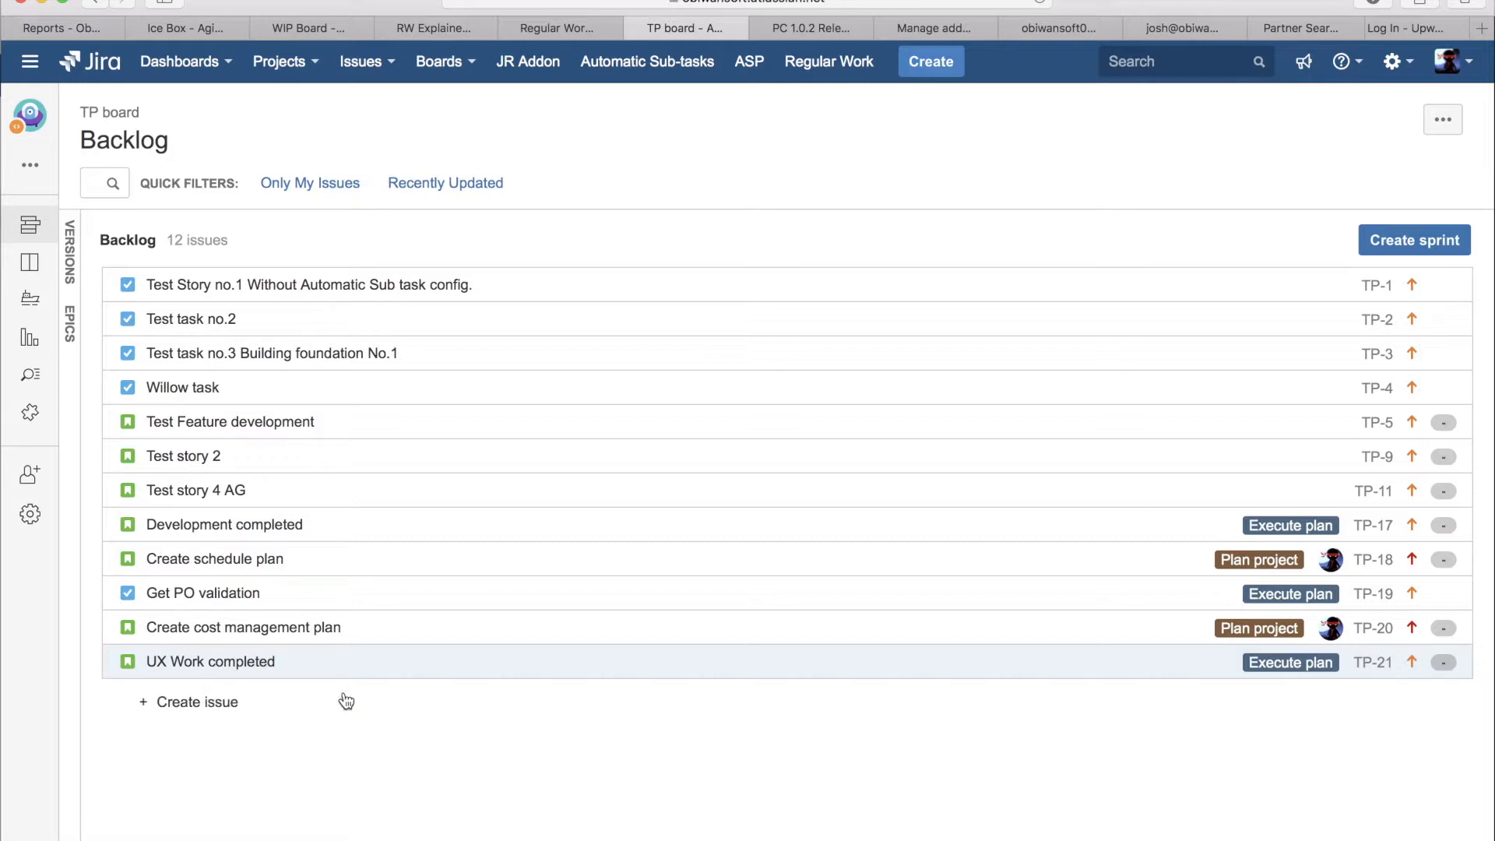
Return to the Regular work plans and view the issue structure of My cool recurring plan
{"action": "left_click", "coordinate": [582, 32]}
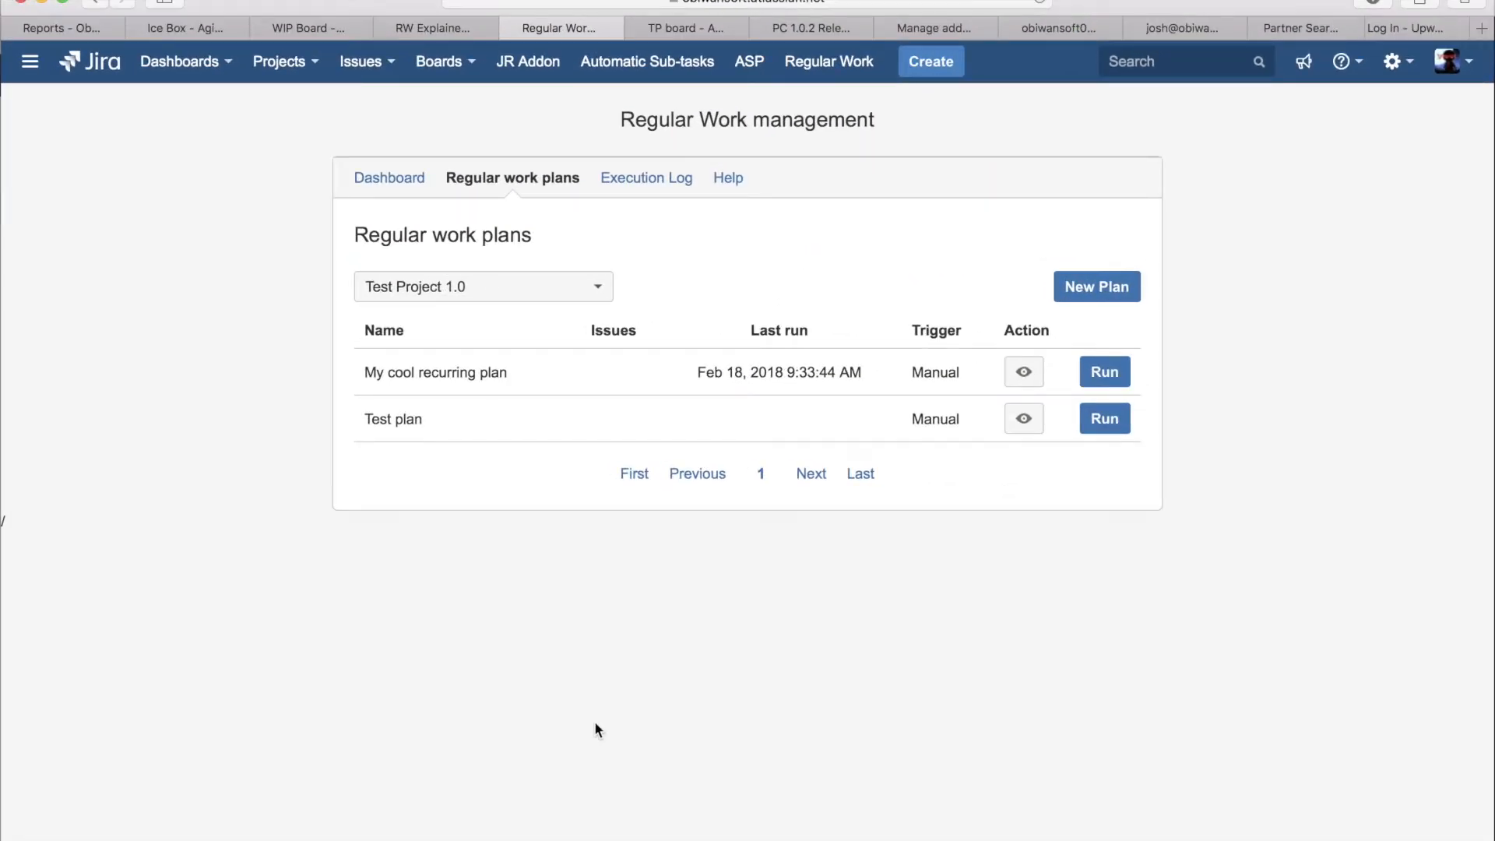
{"action": "left_click", "coordinate": [1024, 371]}
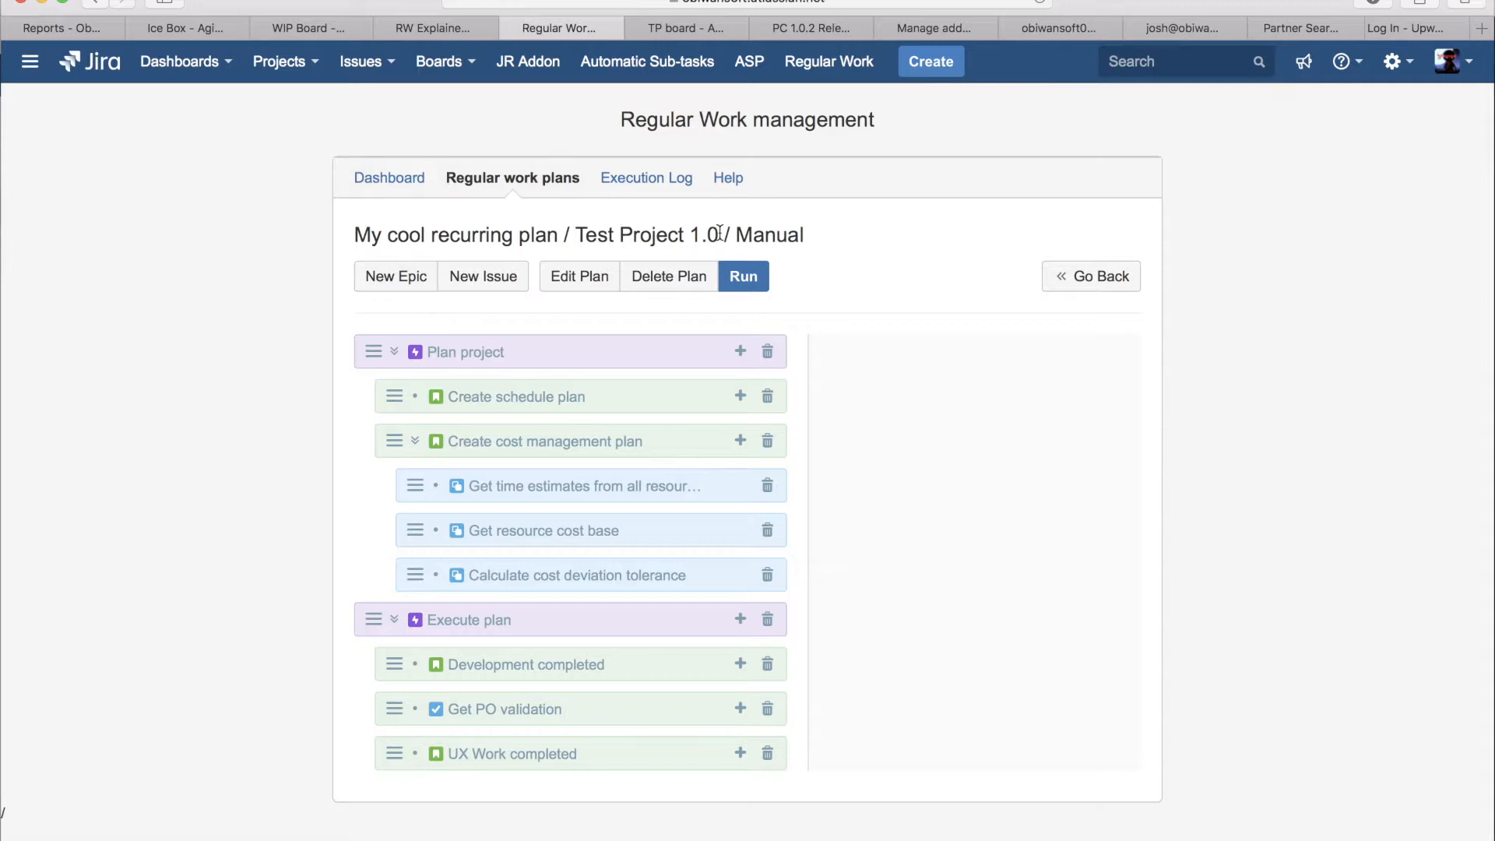
{"action": "left_click_drag", "start_coordinate": [821, 233], "coordinate": [354, 238]}
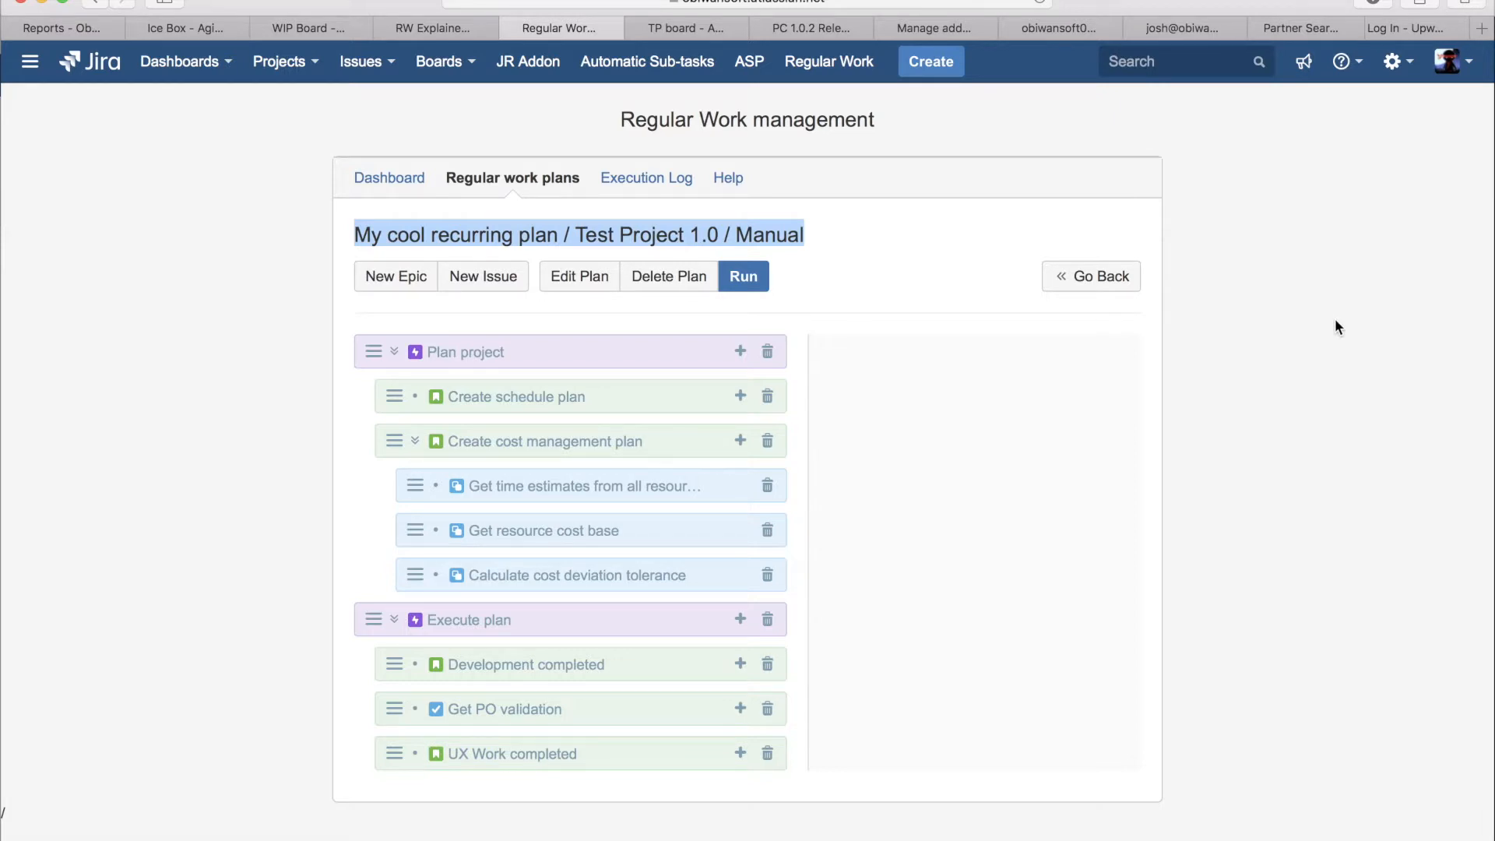
{"action": "left_click", "coordinate": [1160, 226]}
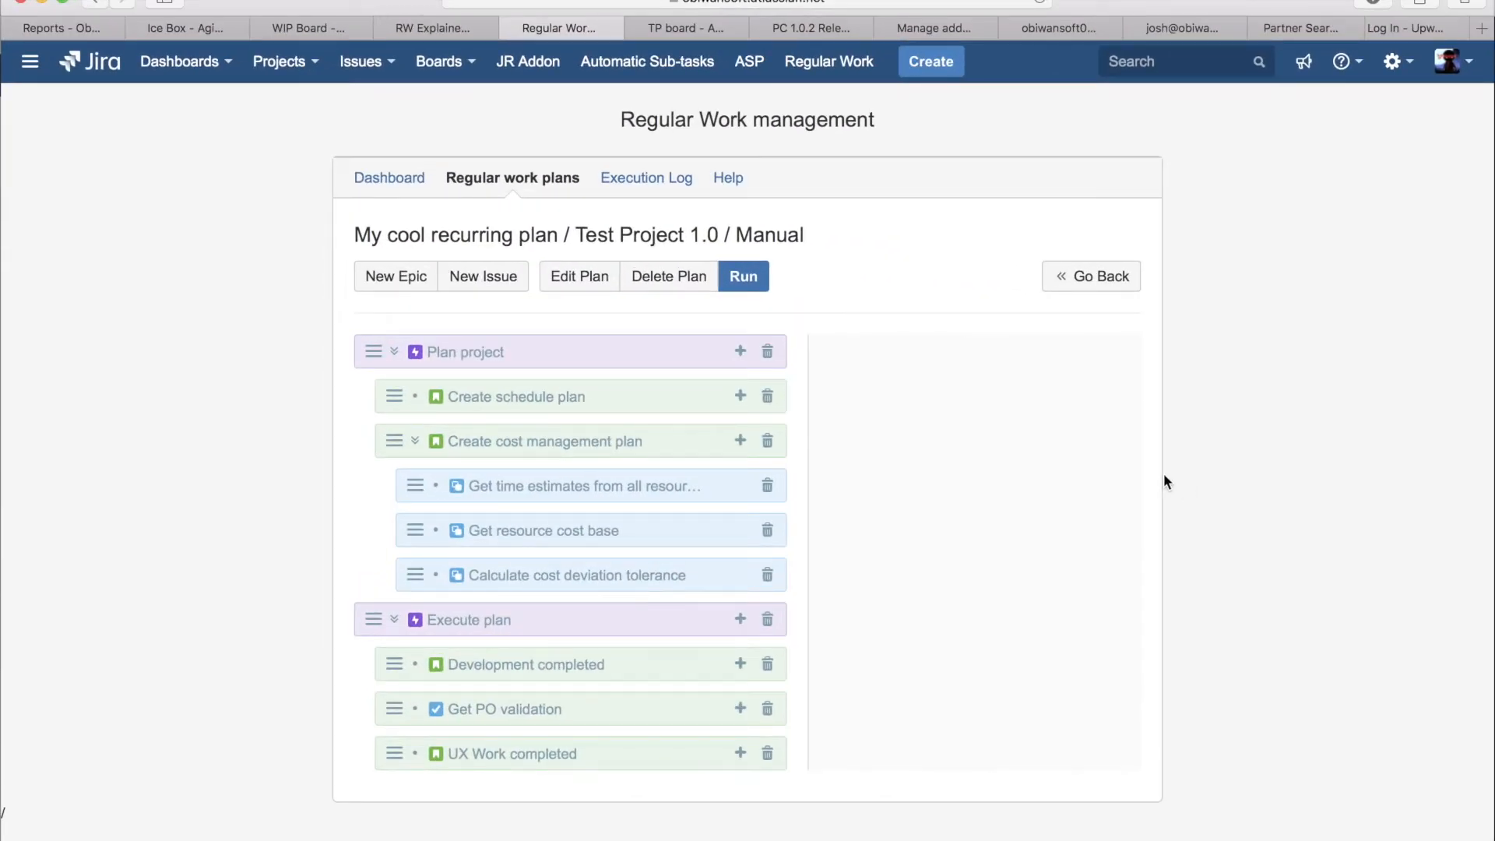
Leave the plan and list the regular work plans for Test Project 1.0
{"action": "left_click", "coordinate": [399, 180]}
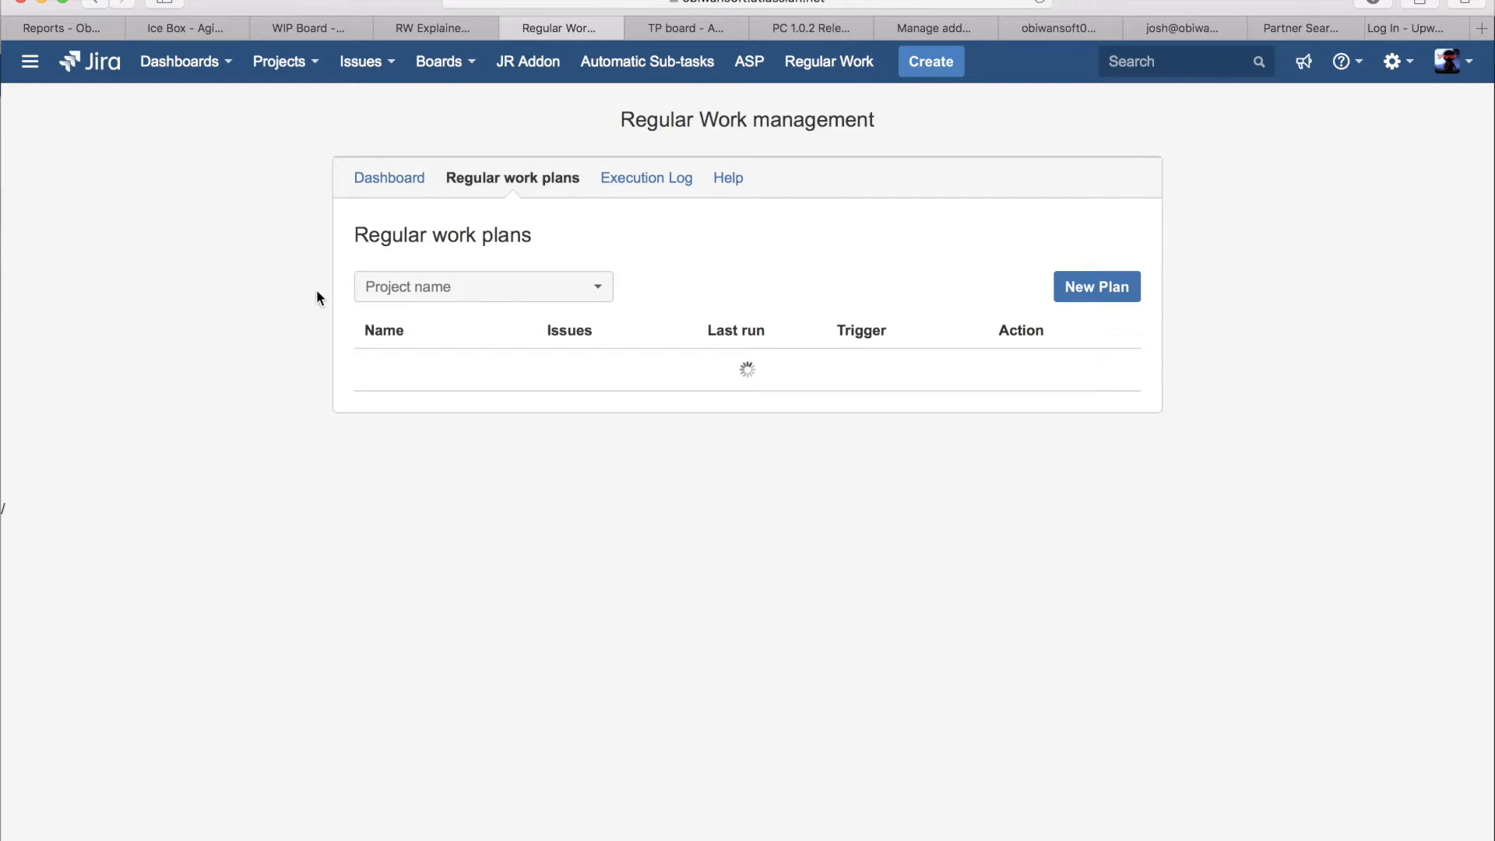
{"action": "left_click", "coordinate": [481, 295]}
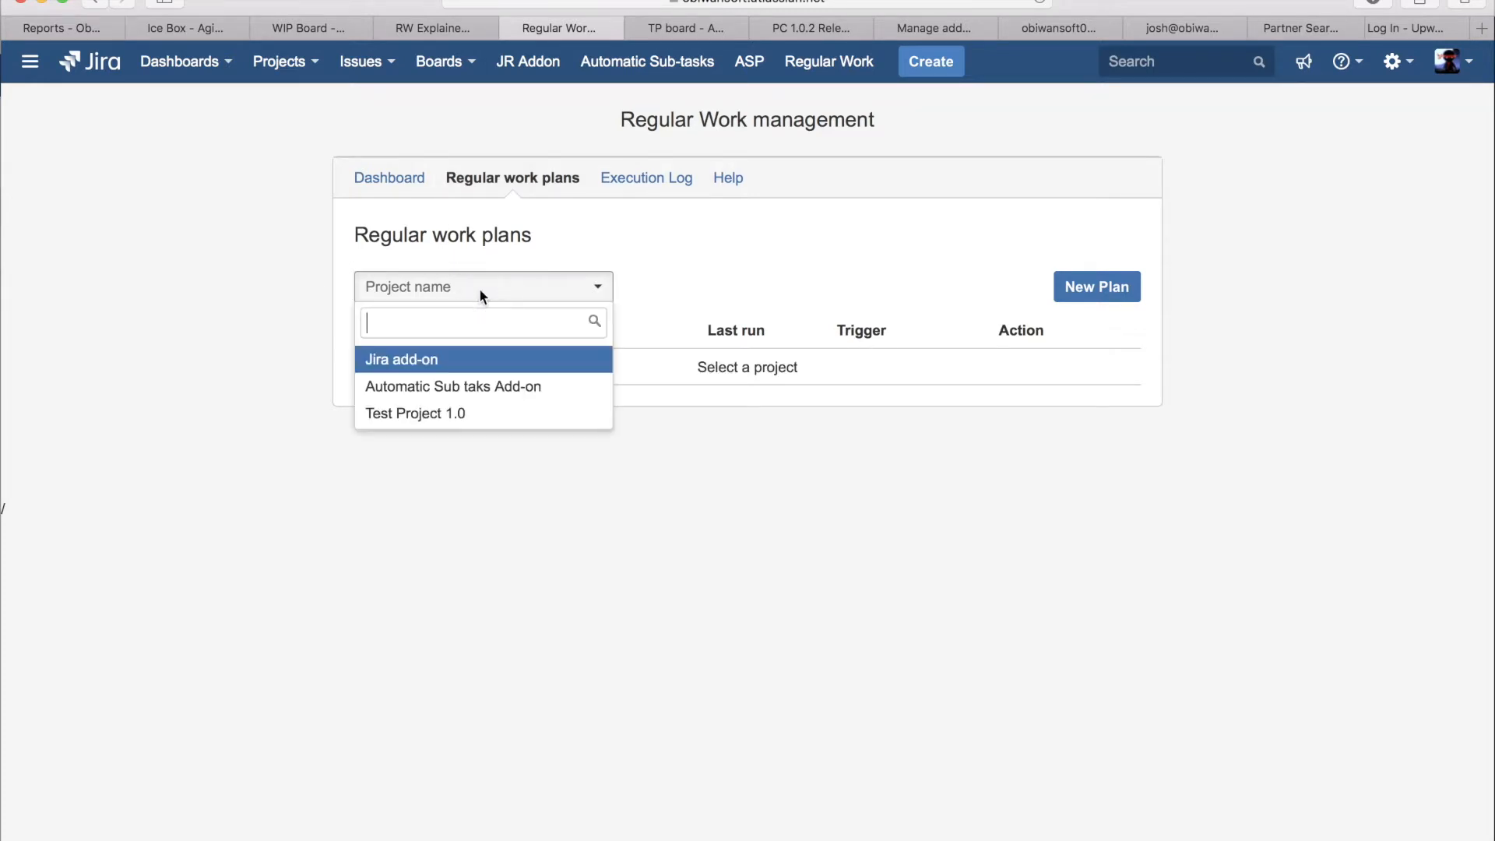
{"action": "left_click", "coordinate": [426, 413]}
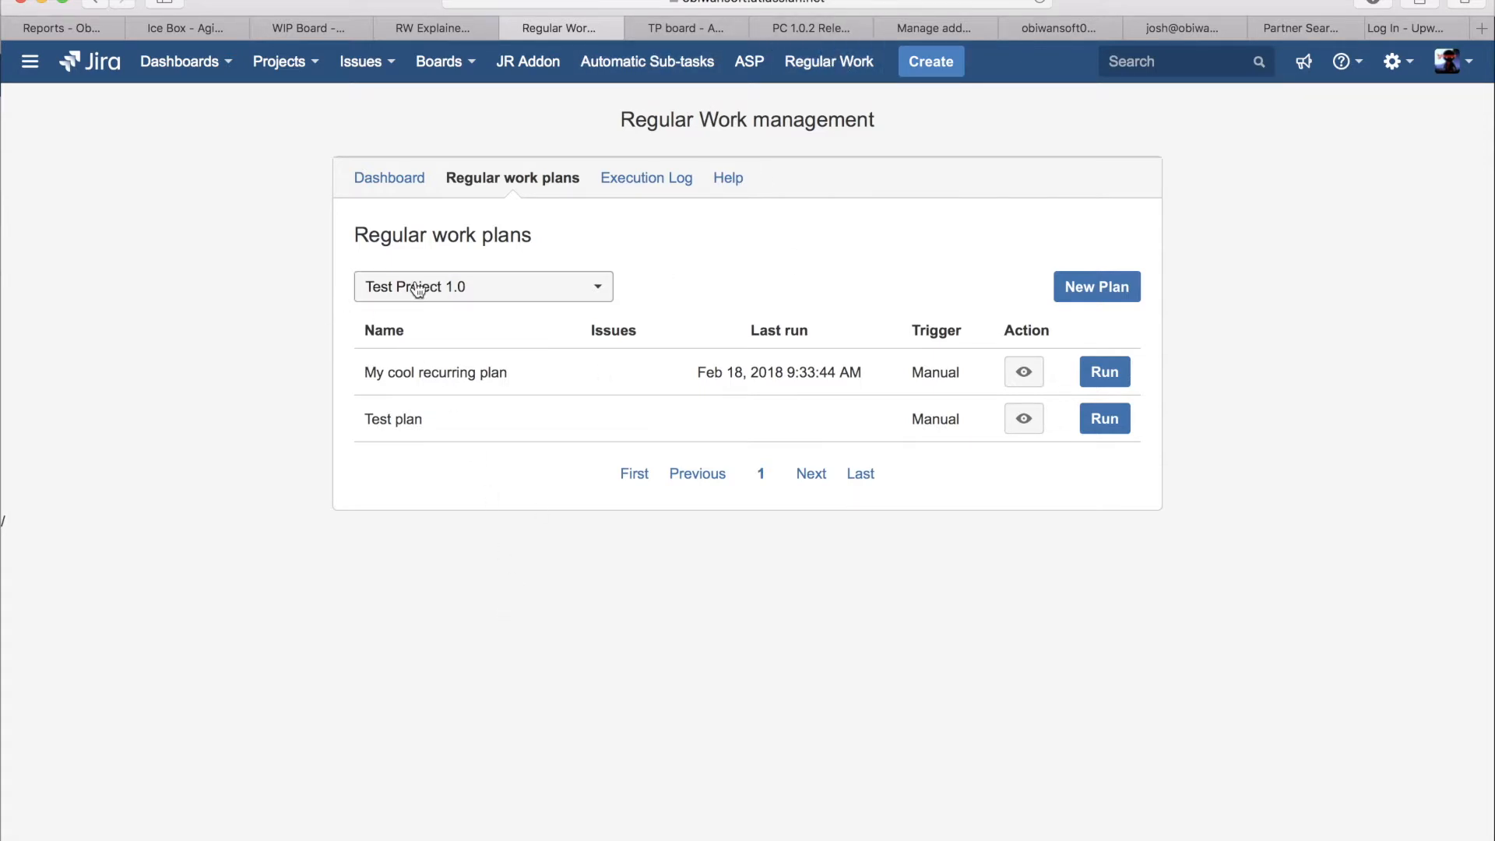
{"action": "left_click", "coordinate": [602, 292]}
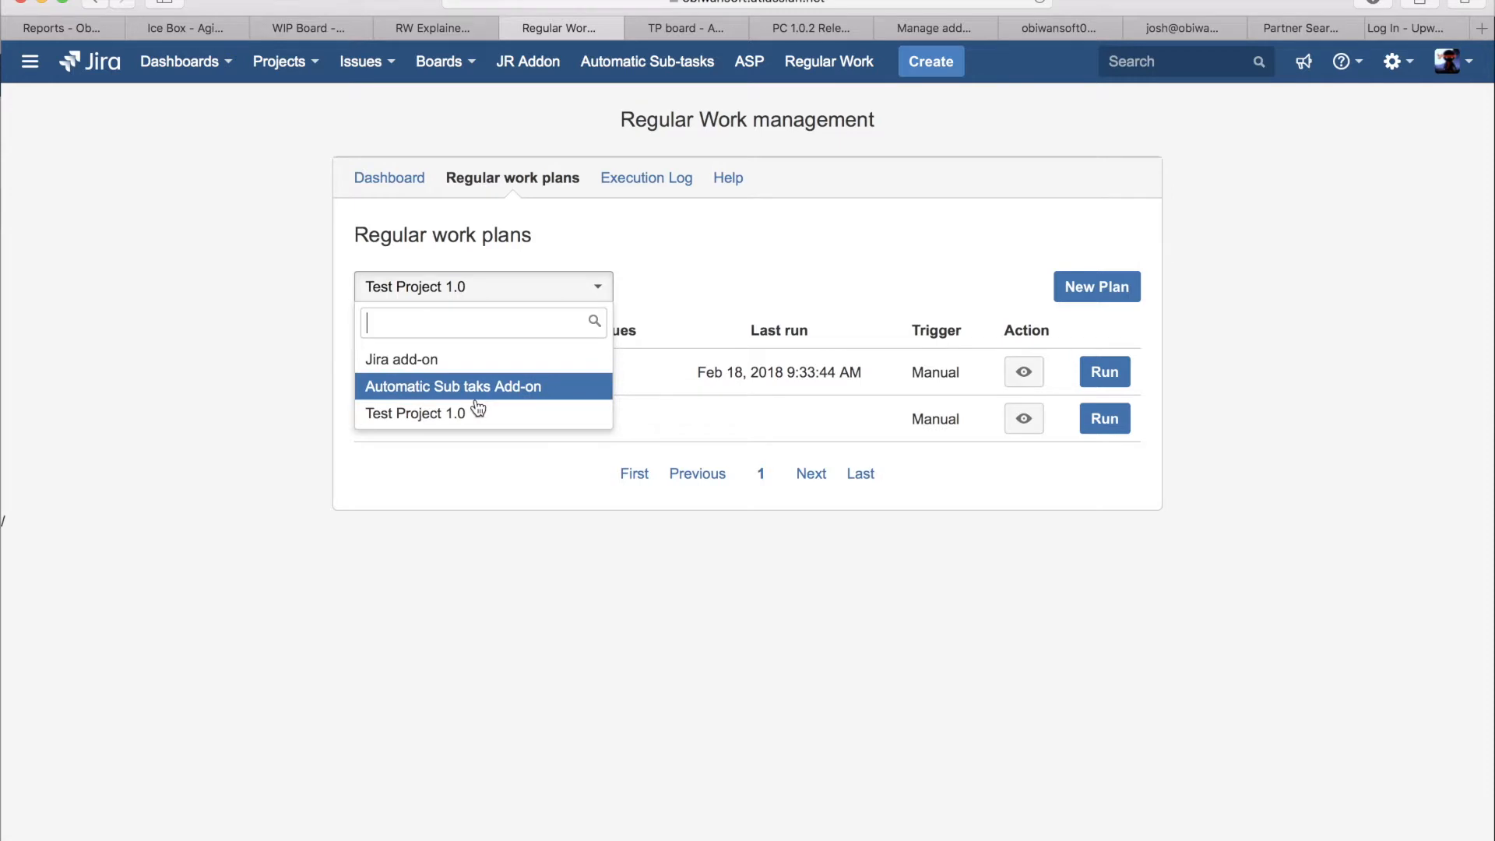
{"action": "left_click", "coordinate": [722, 268]}
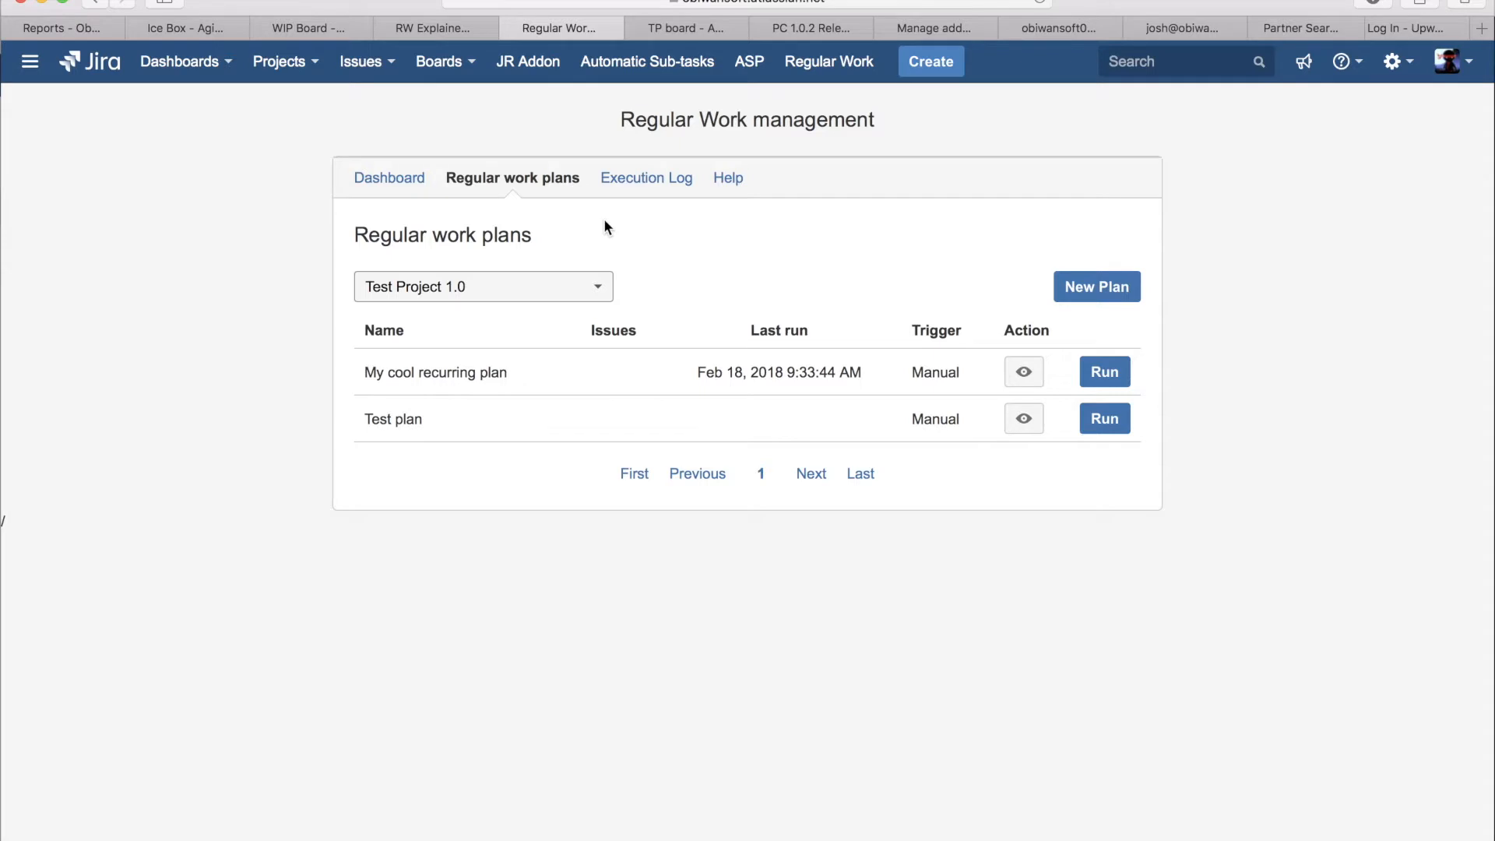
{"action": "left_click", "coordinate": [601, 288]}
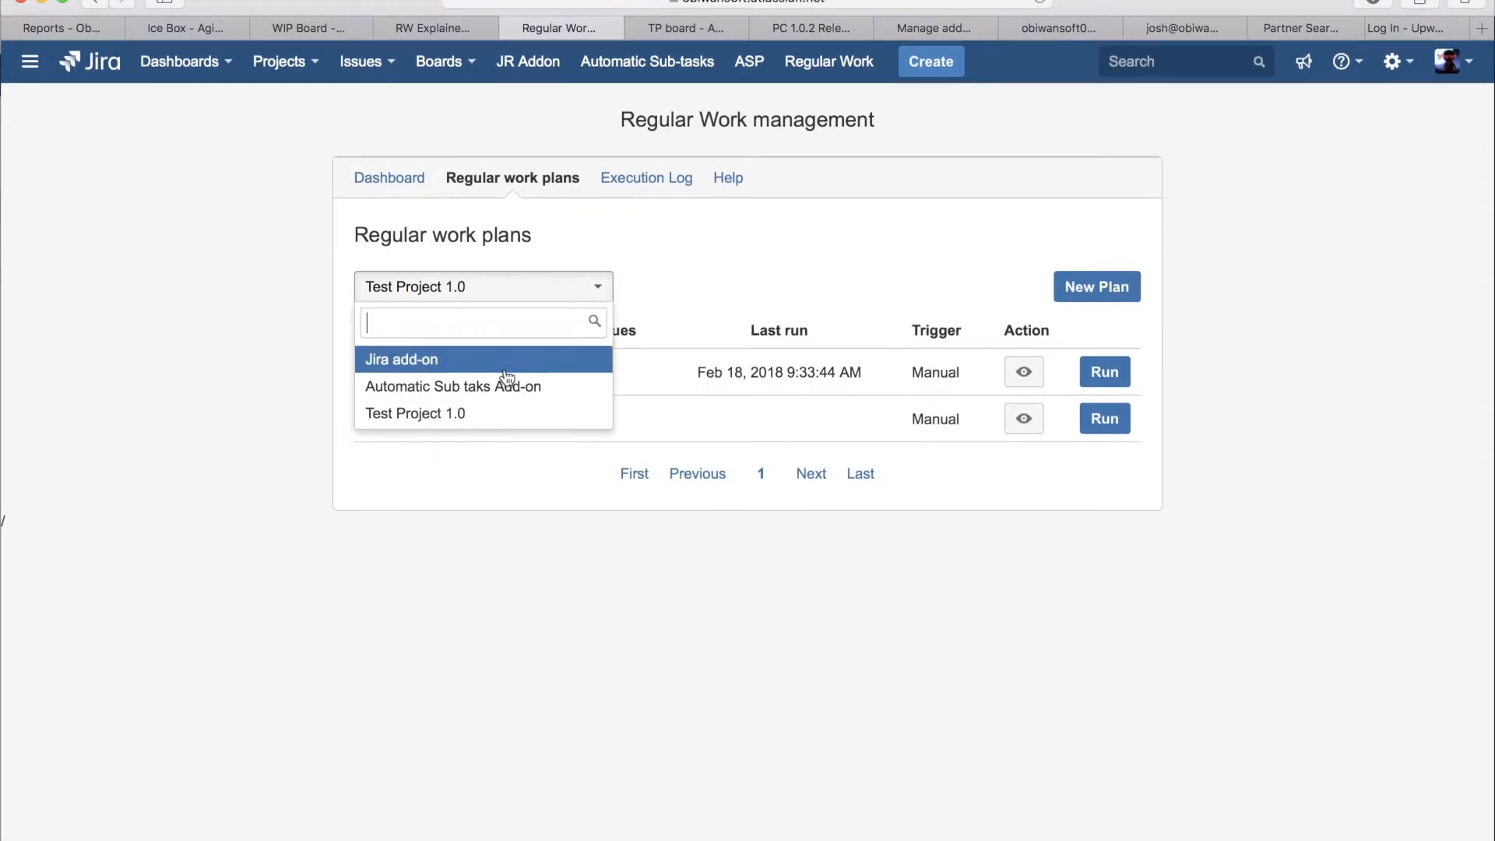
{"action": "left_click", "coordinate": [725, 279]}
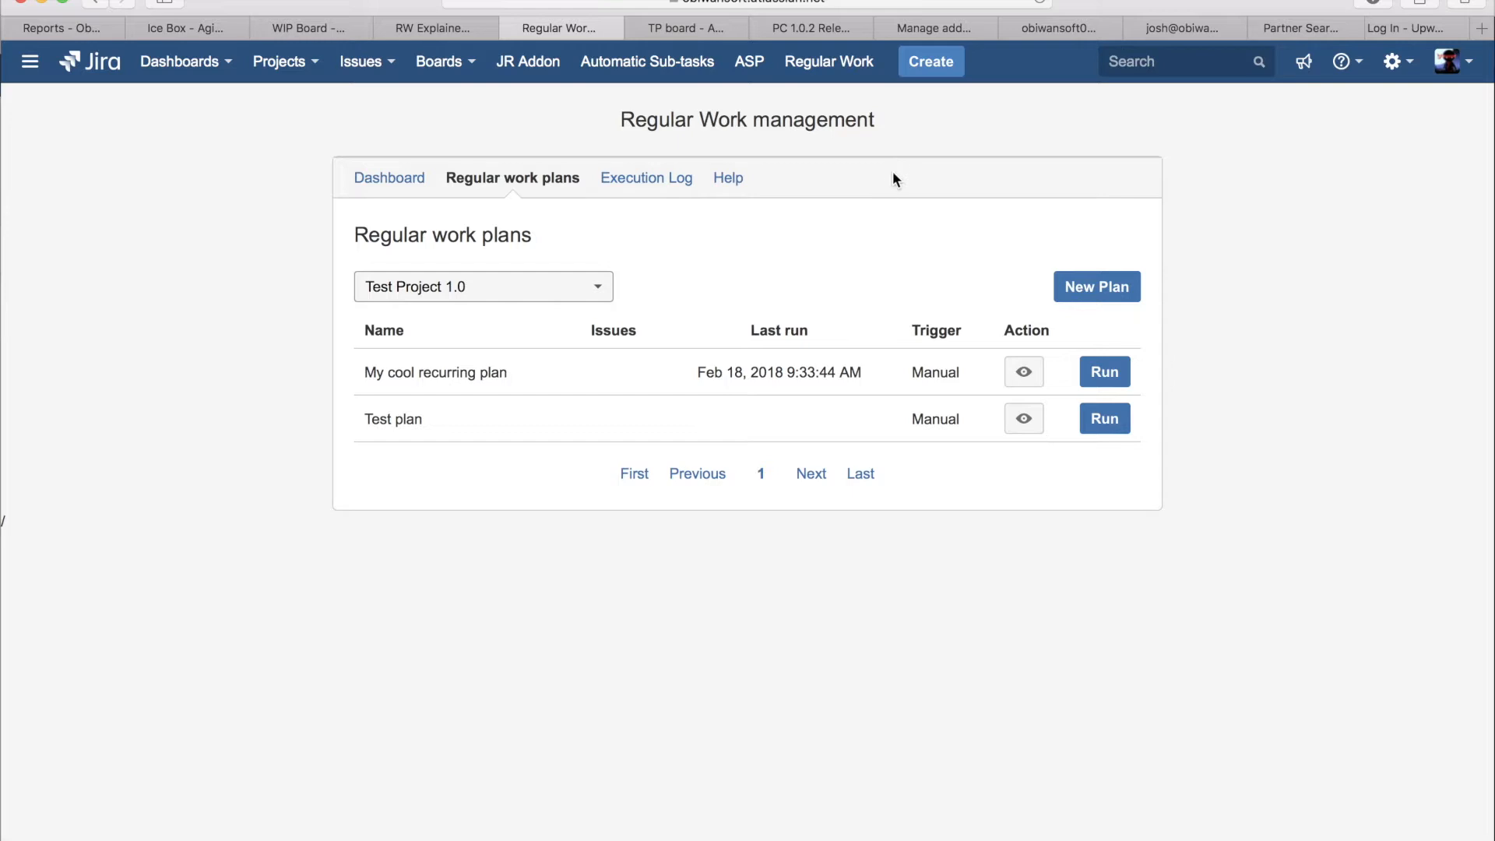
{"action": "triple_click", "coordinate": [773, 118]}
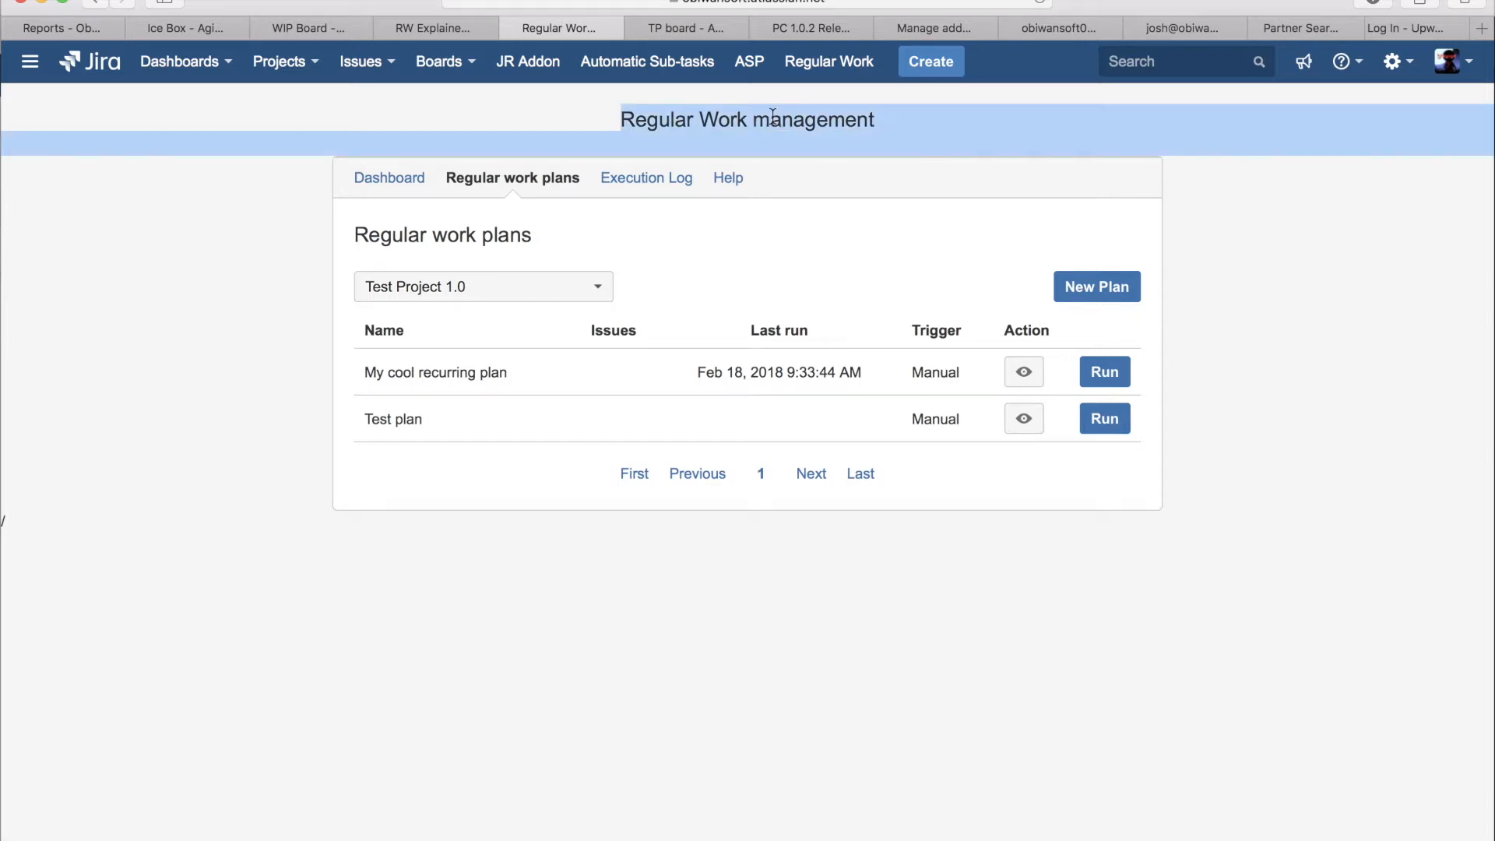
{"action": "left_click", "coordinate": [829, 123]}
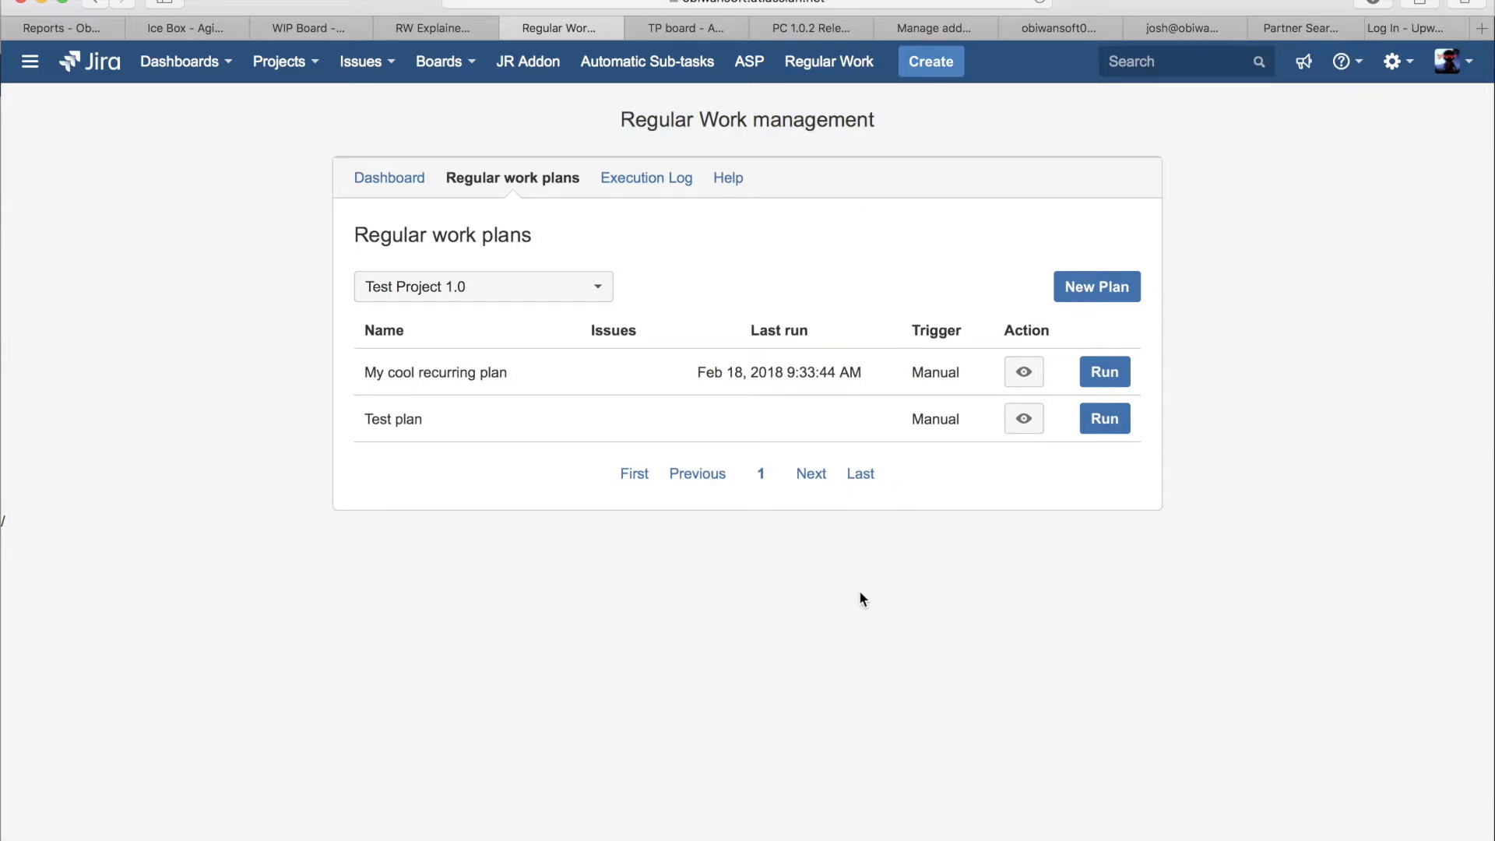
View My cool recurring plan and check its execution outcome and date in the execution log
{"action": "left_click", "coordinate": [1023, 372]}
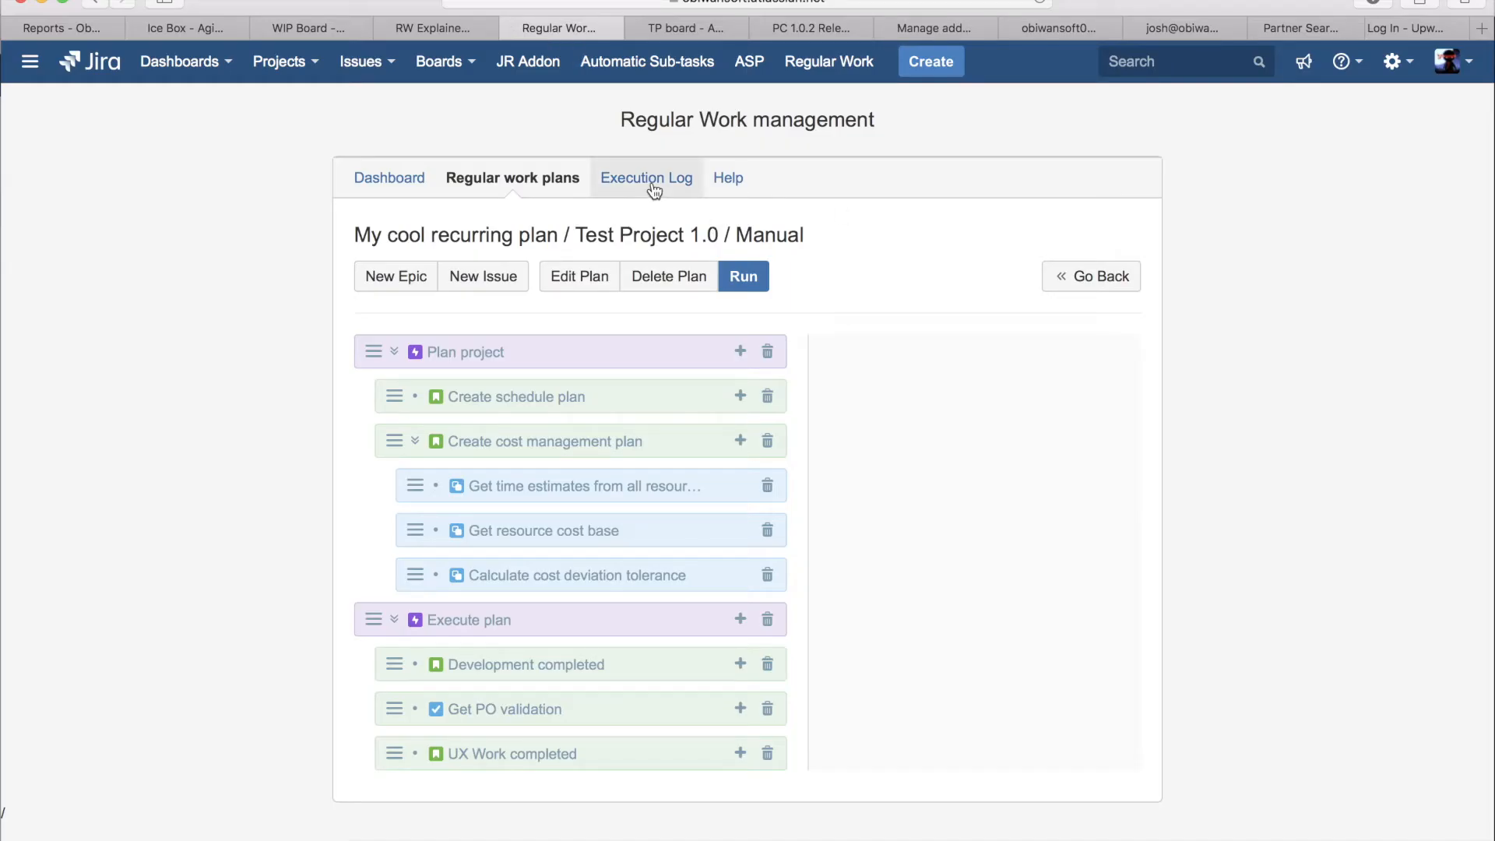
{"action": "left_click", "coordinate": [652, 187]}
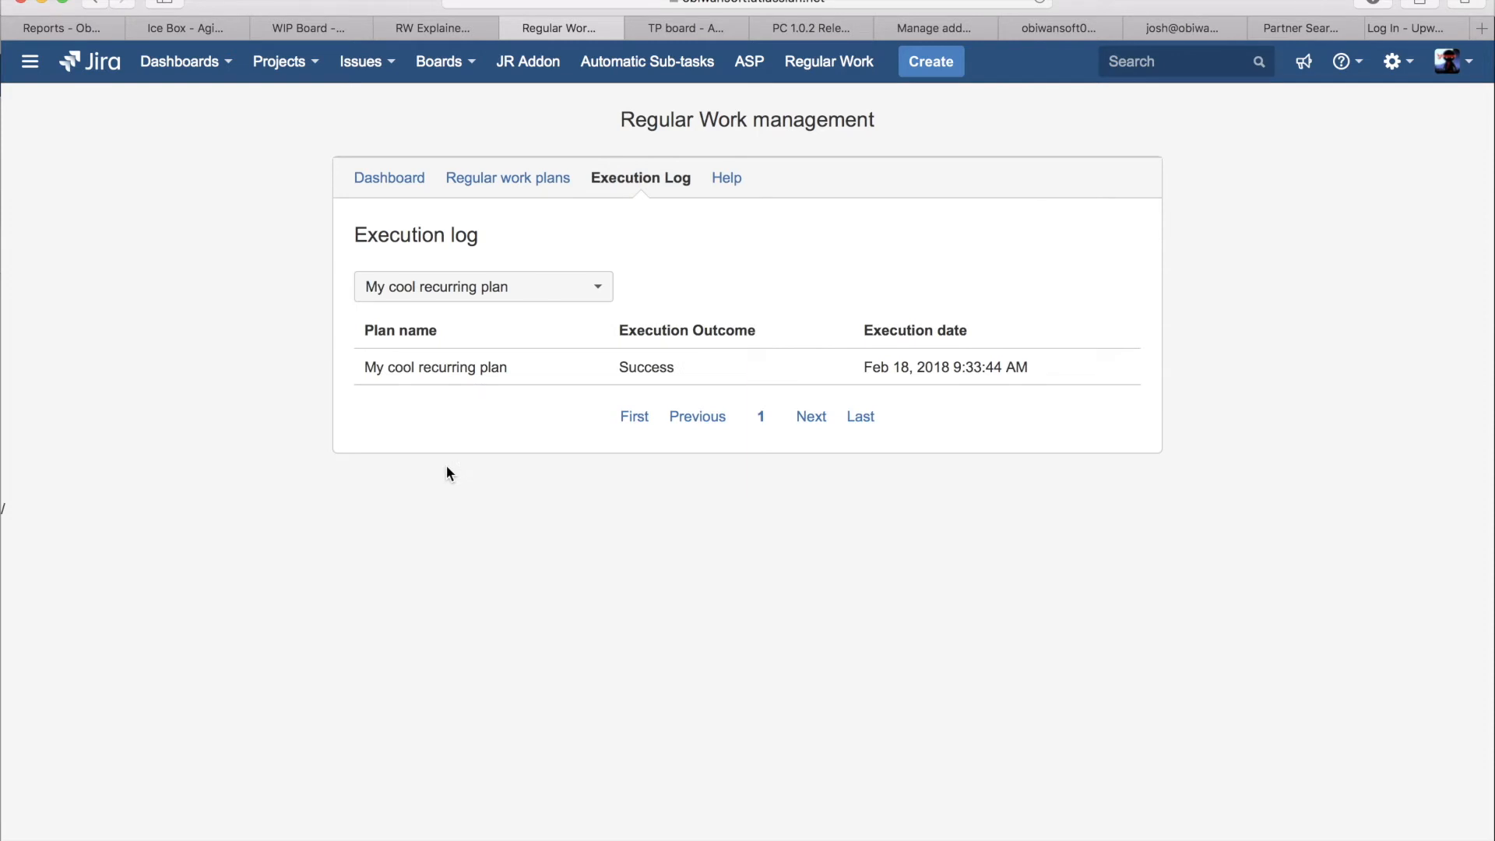
{"action": "double_click", "coordinate": [658, 368]}
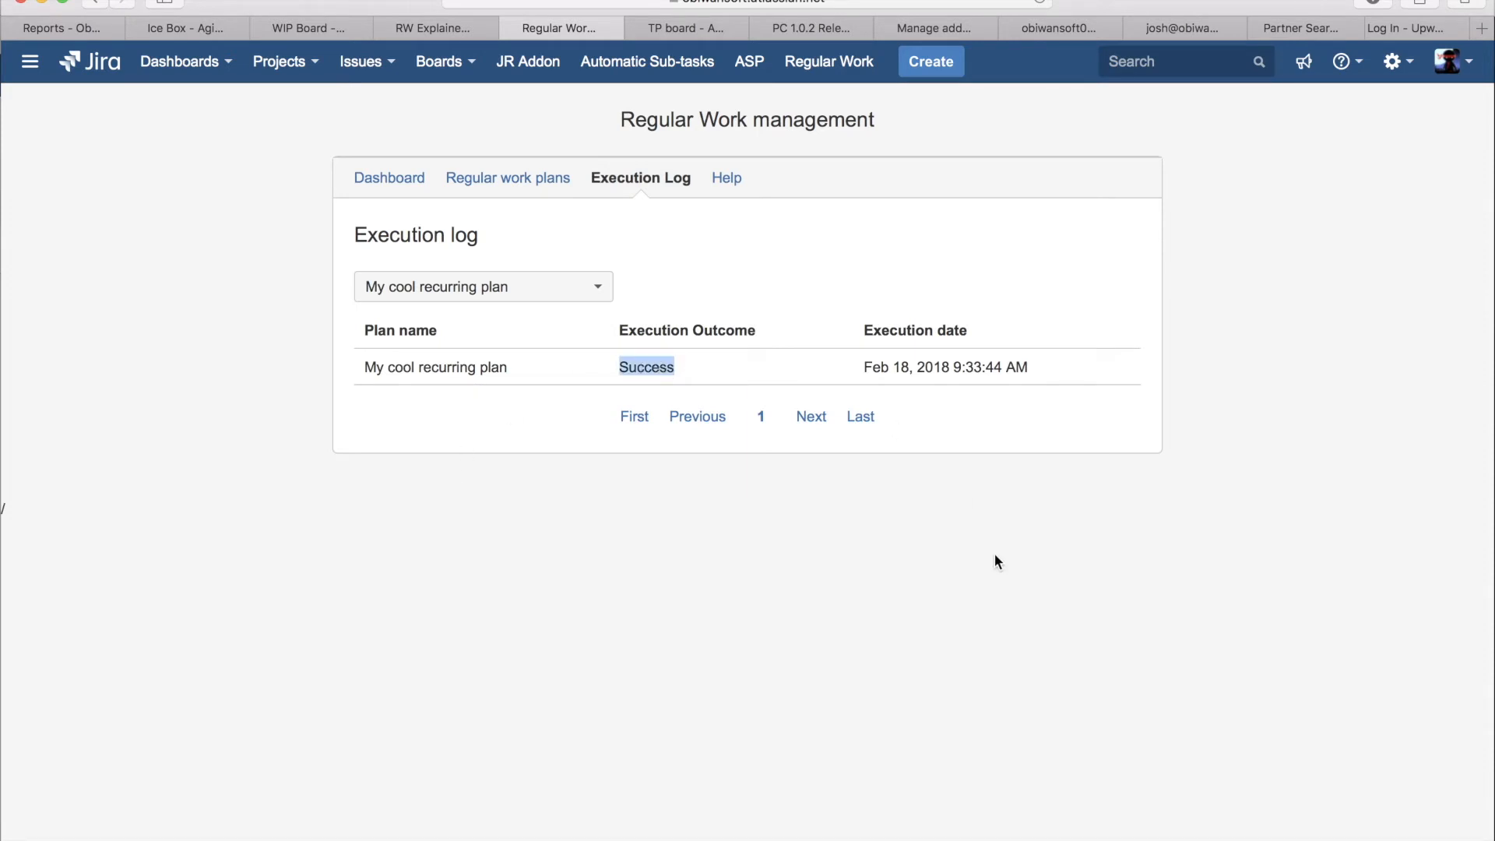
{"action": "left_click_drag", "start_coordinate": [865, 366], "coordinate": [1037, 361]}
{"action": "left_click", "coordinate": [651, 368]}
{"action": "double_click", "coordinate": [651, 368]}
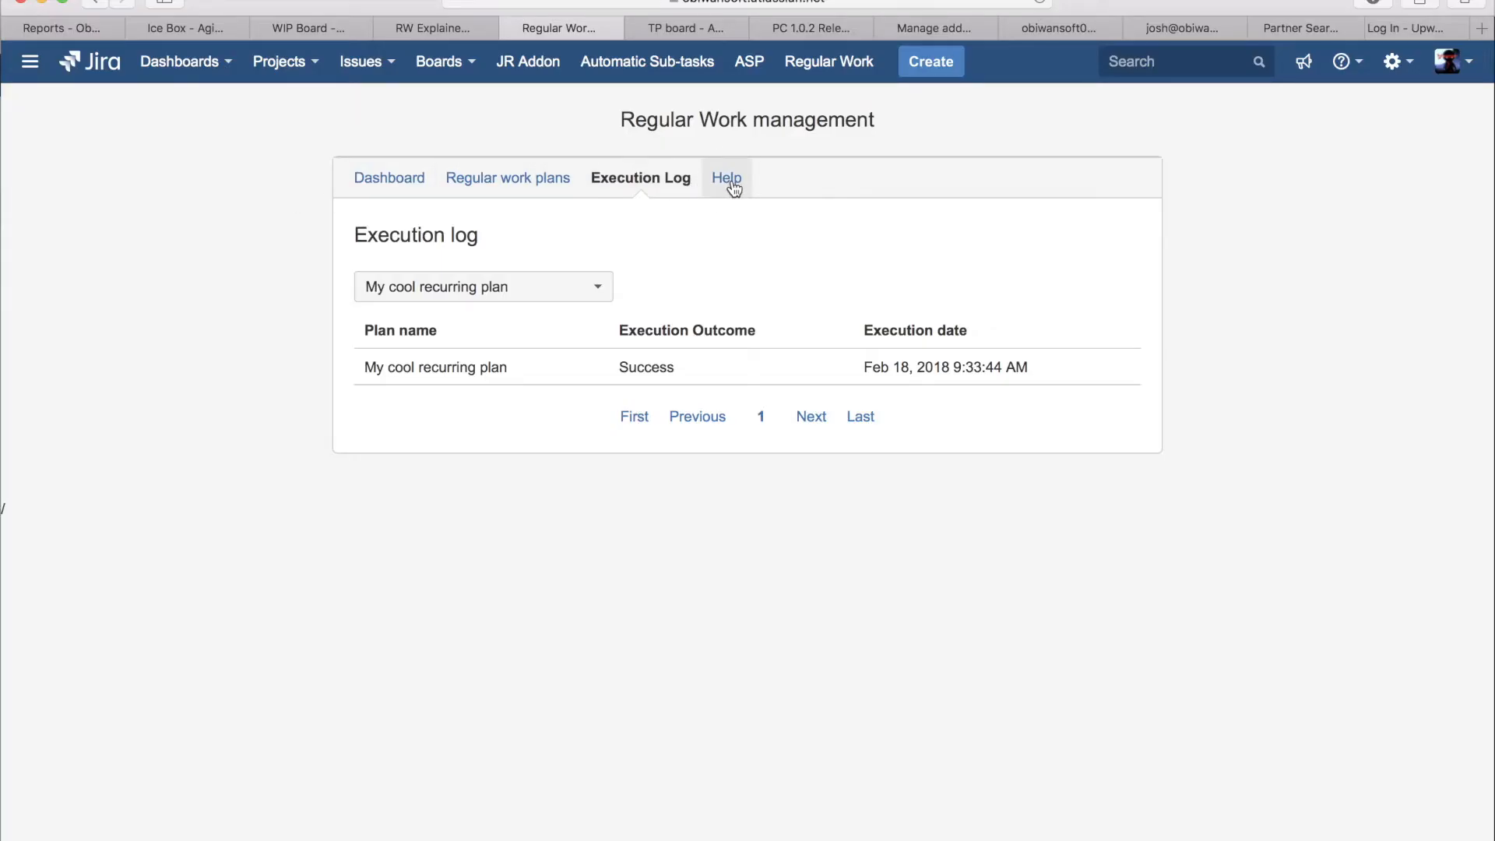
Consult the Regular Work help page and return to the add-on's dashboard
{"action": "left_click", "coordinate": [729, 179]}
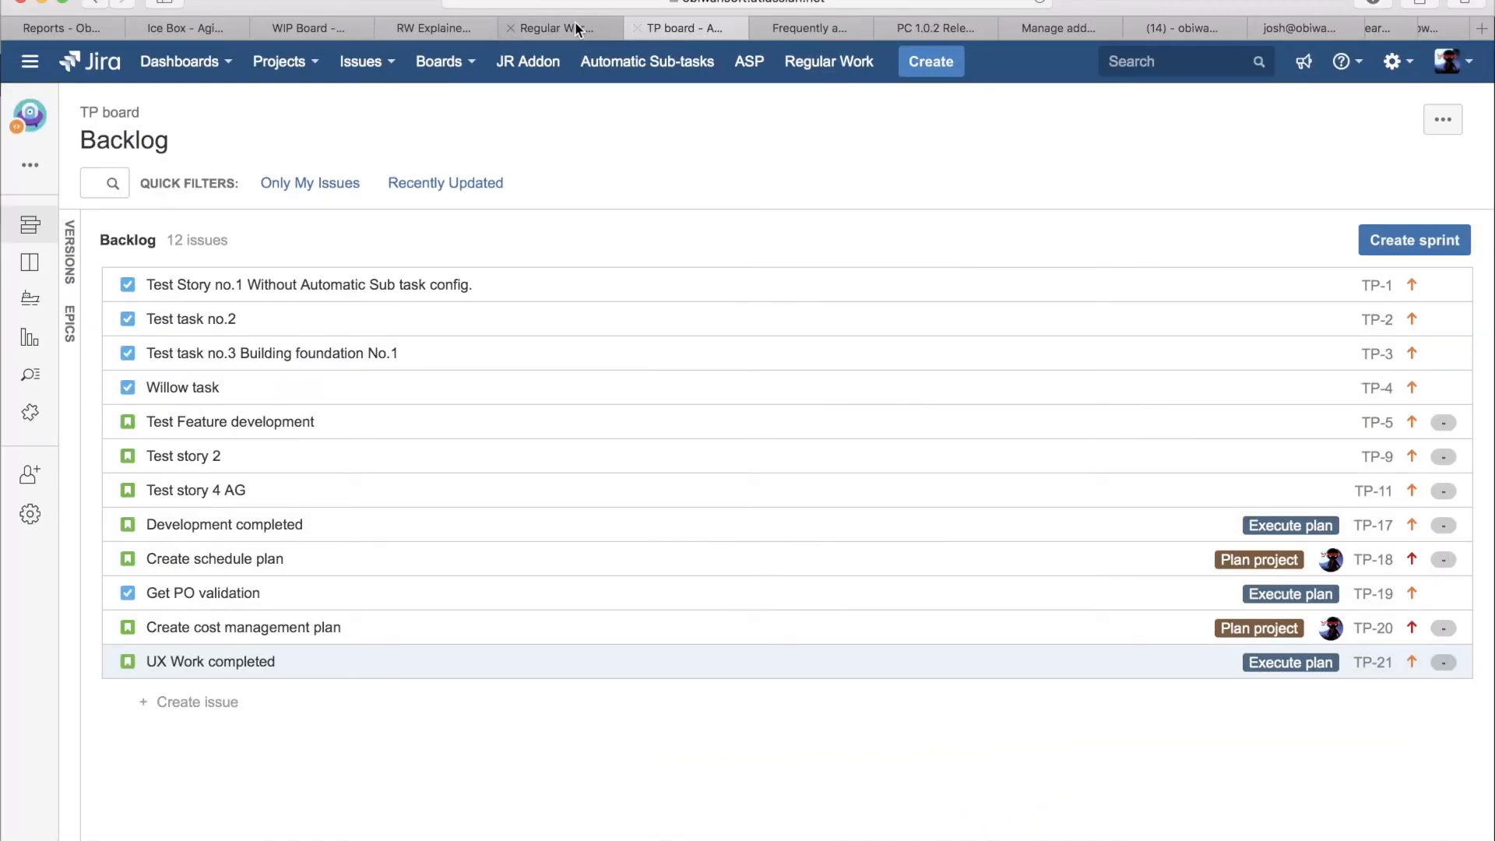
{"action": "left_click", "coordinate": [575, 21]}
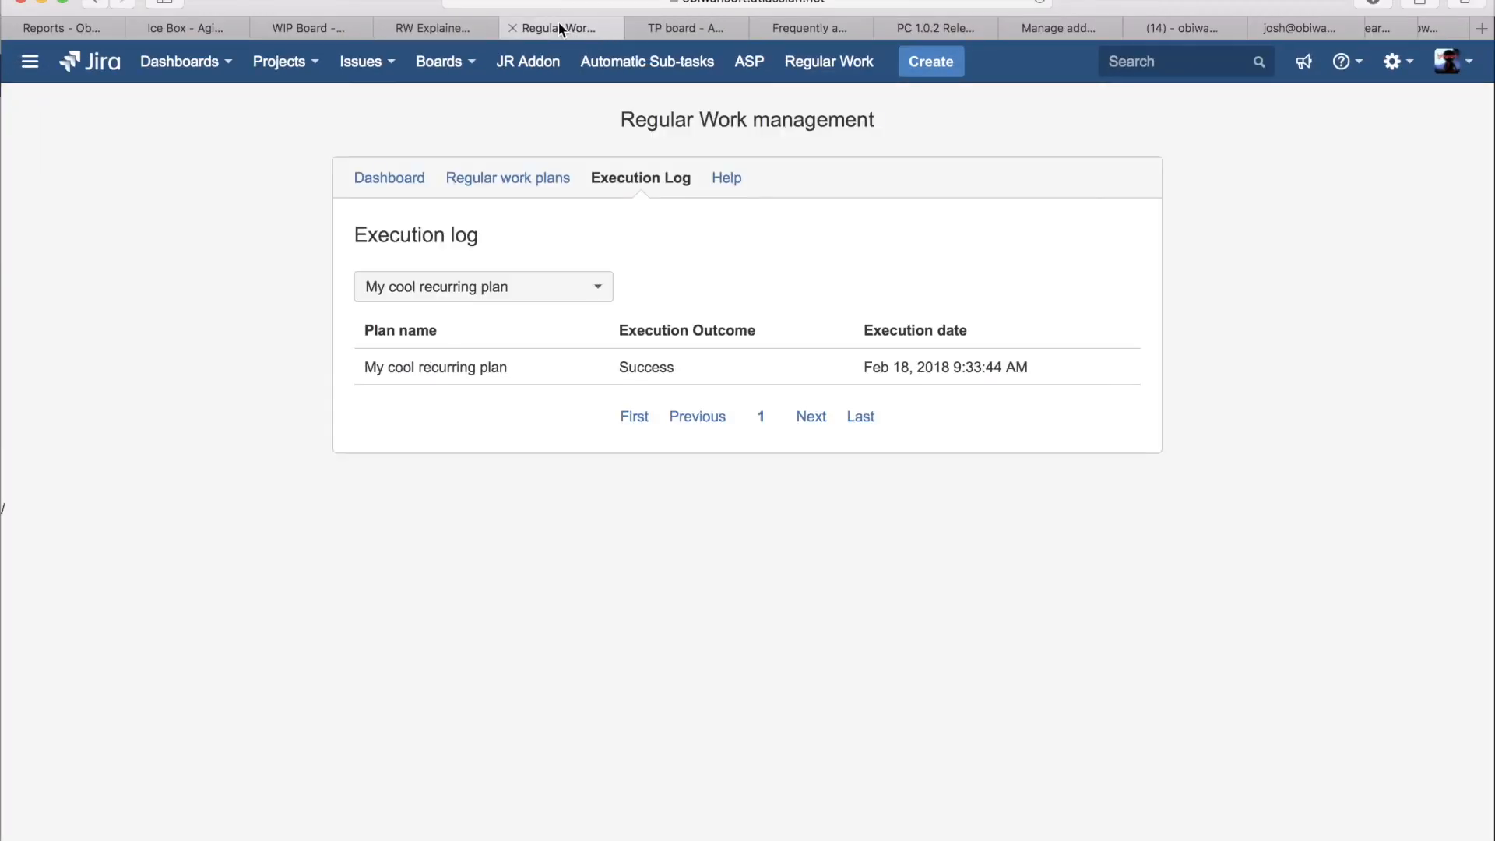
{"action": "left_click", "coordinate": [397, 184]}
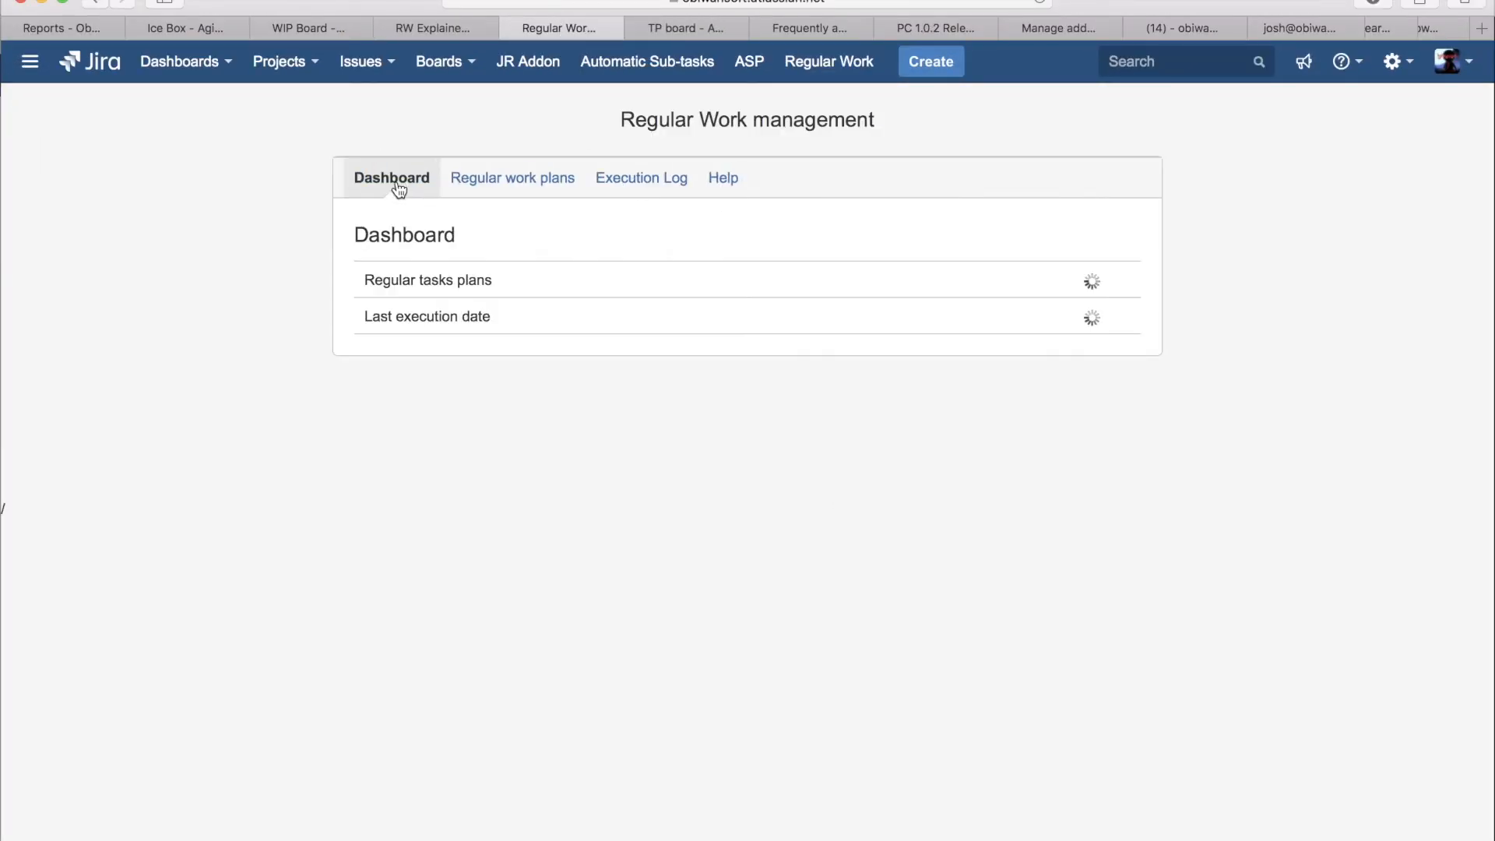
List the regular work plans for Test Project 1.0 and view the trigger options of My cool recurring plan
{"action": "left_click", "coordinate": [507, 177]}
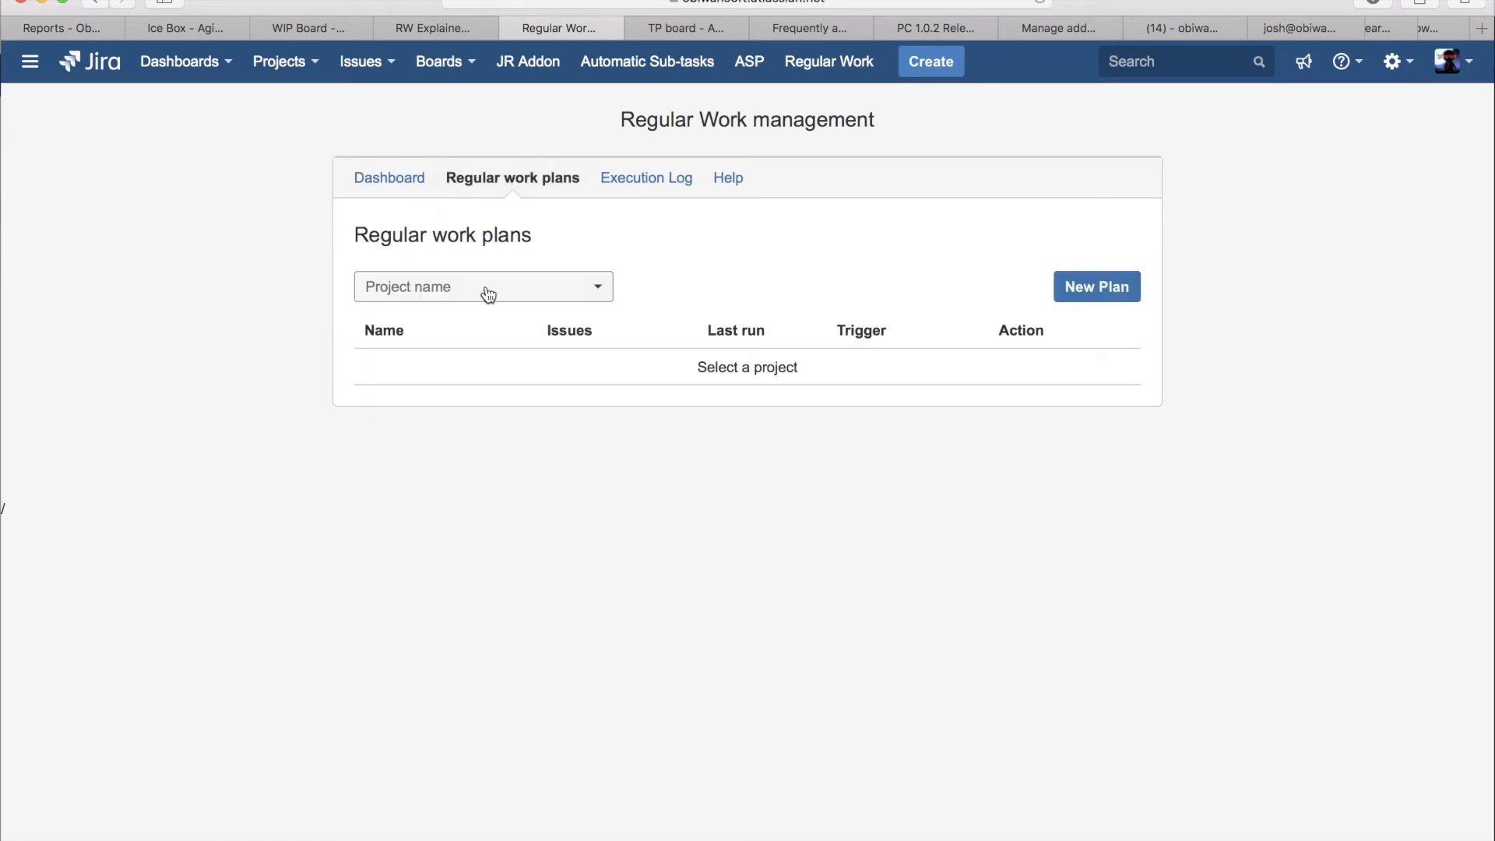
{"action": "left_click", "coordinate": [488, 293]}
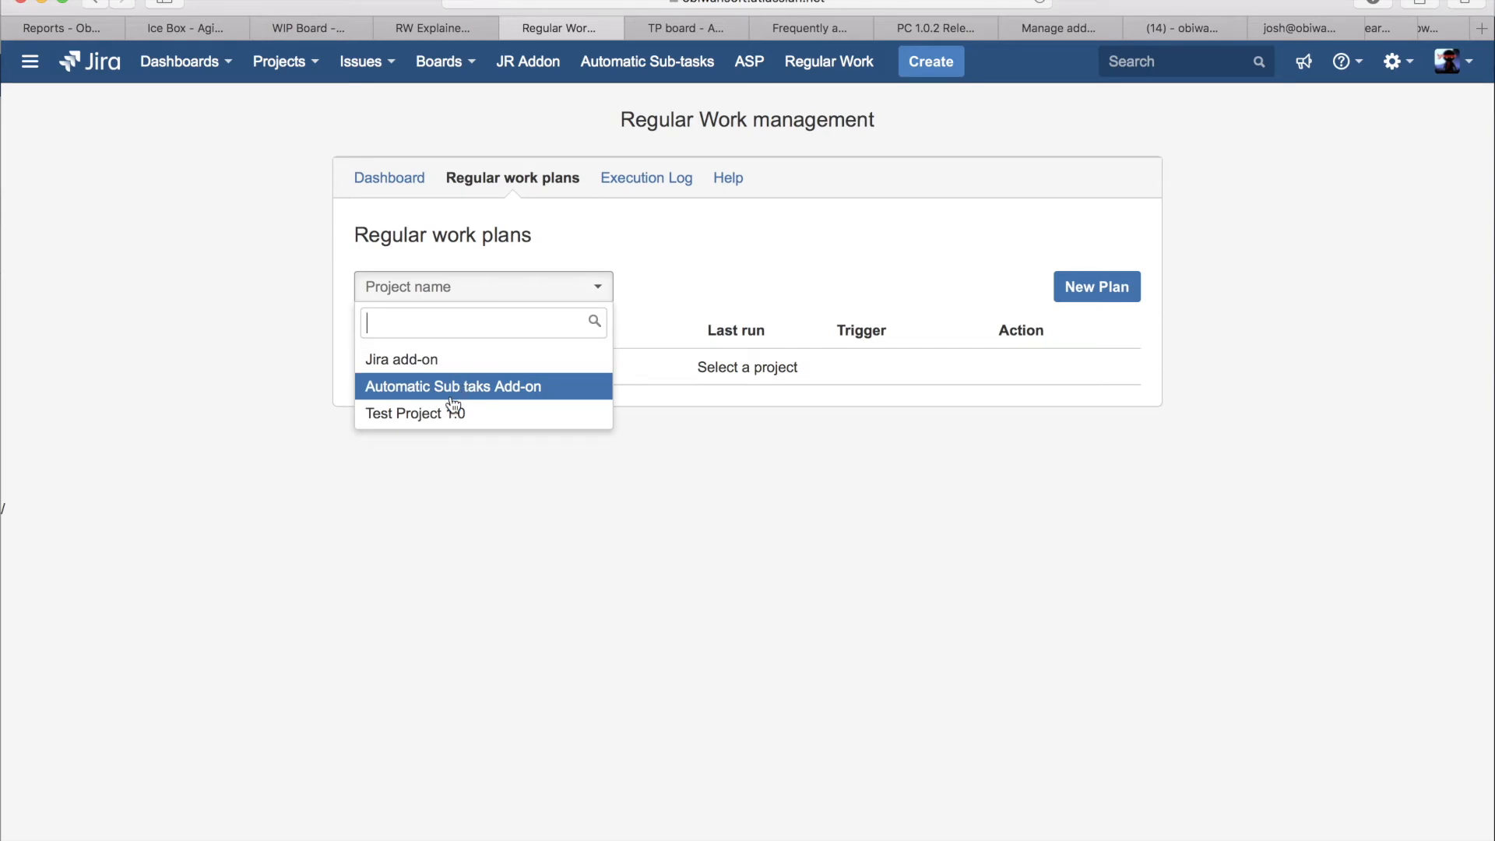
{"action": "left_click", "coordinate": [430, 413]}
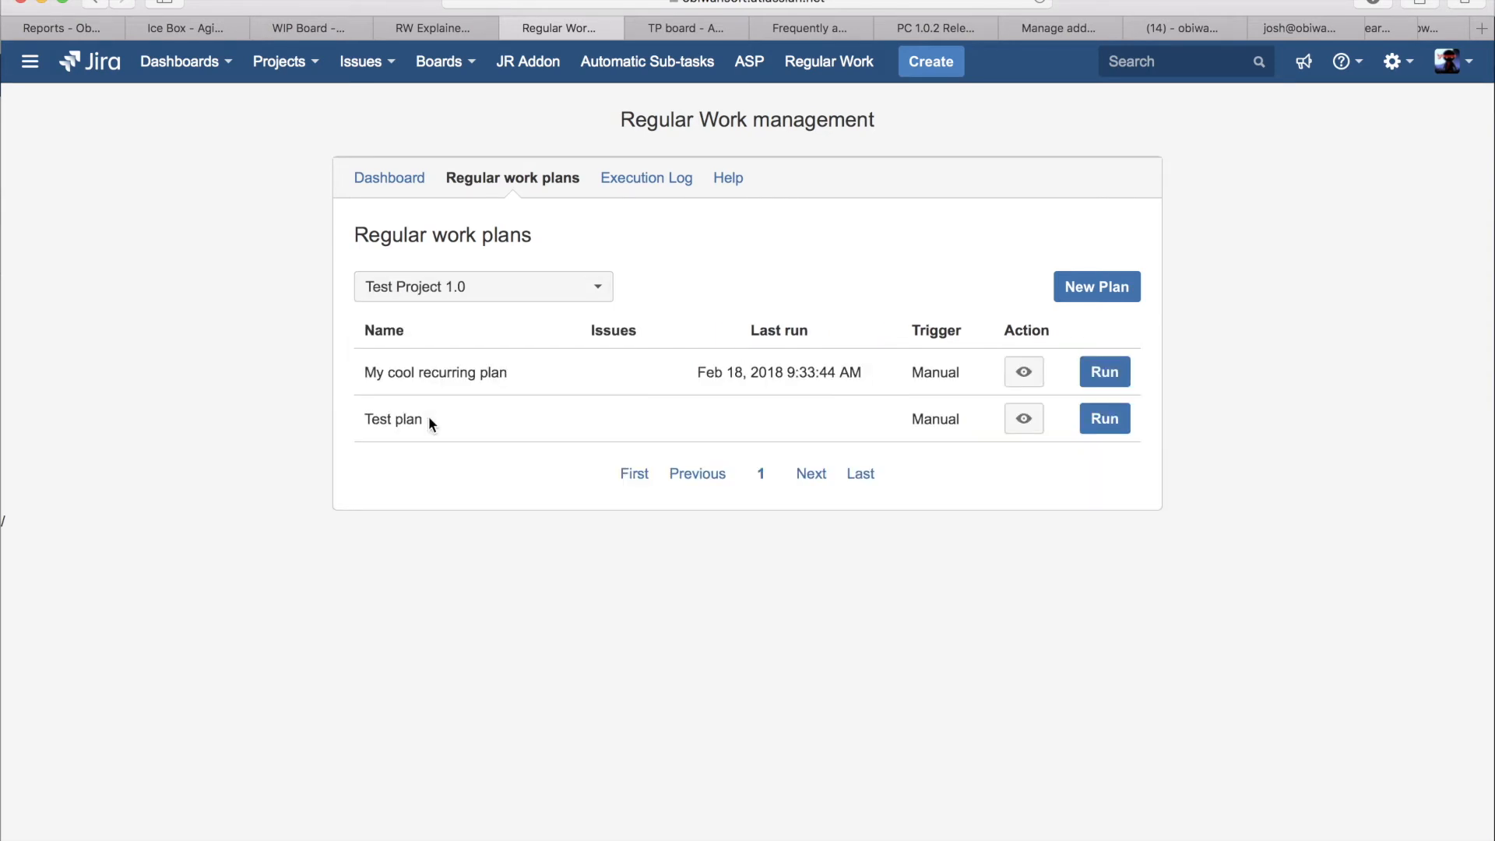
{"action": "left_click", "coordinate": [1029, 376]}
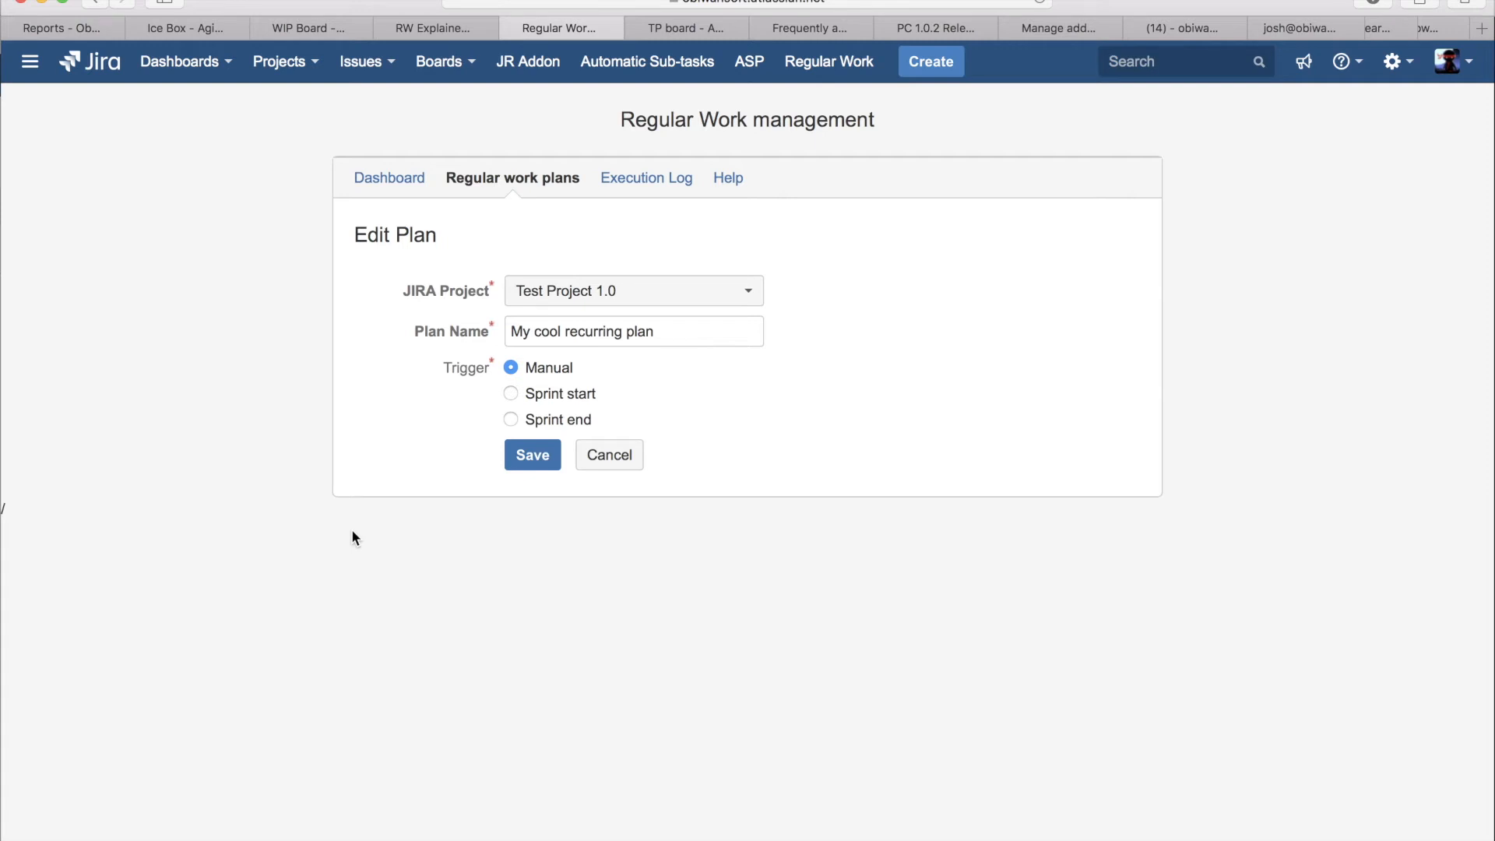
Leave the plan settings without saving and reopen the issue structure of My cool recurring plan under Test Project 1.0
{"action": "left_click", "coordinate": [512, 178]}
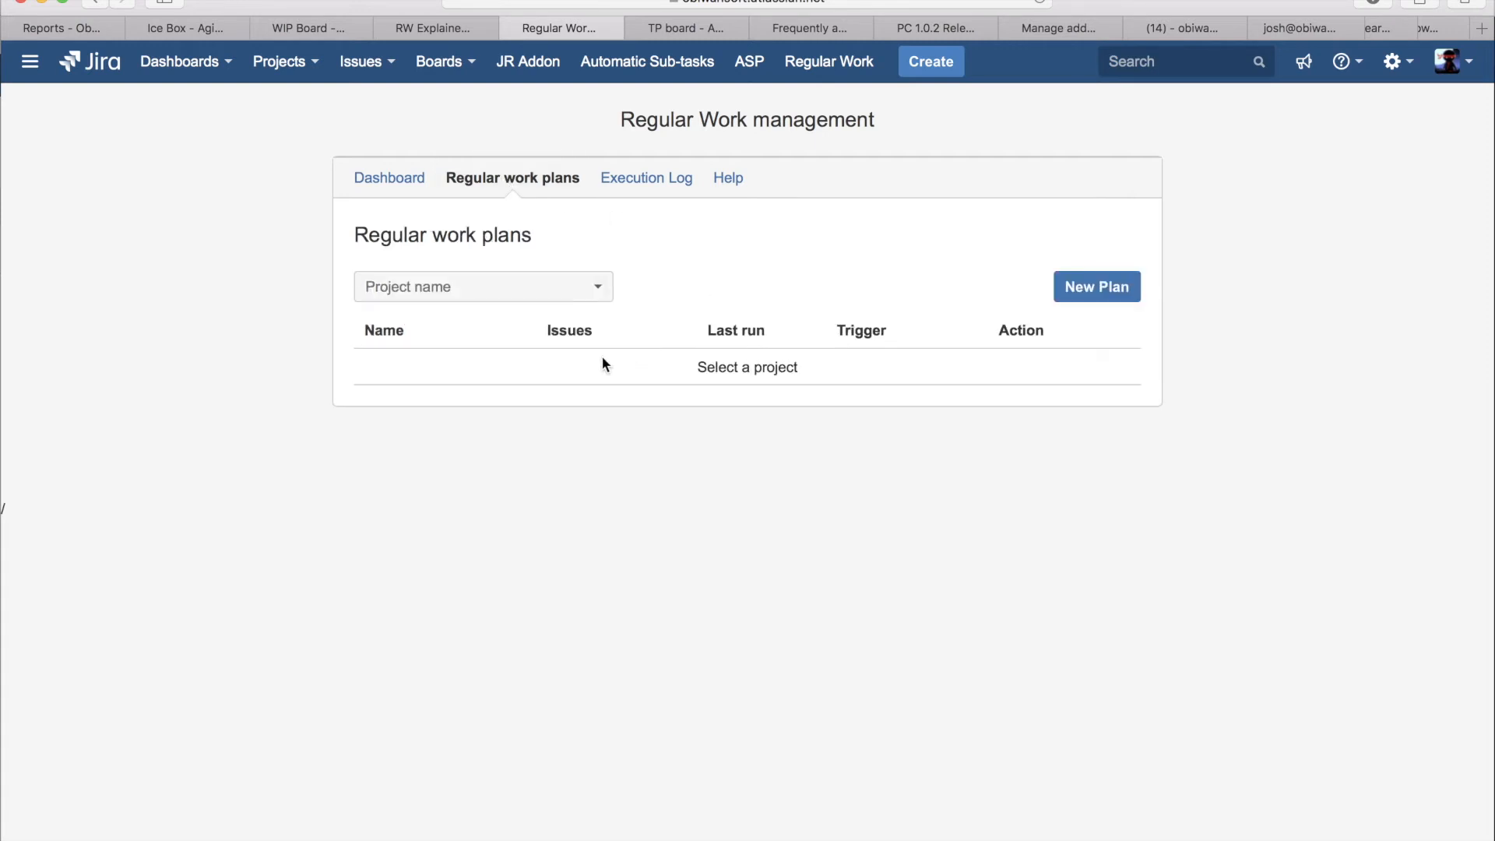
{"action": "left_click", "coordinate": [574, 284]}
{"action": "left_click", "coordinate": [455, 411]}
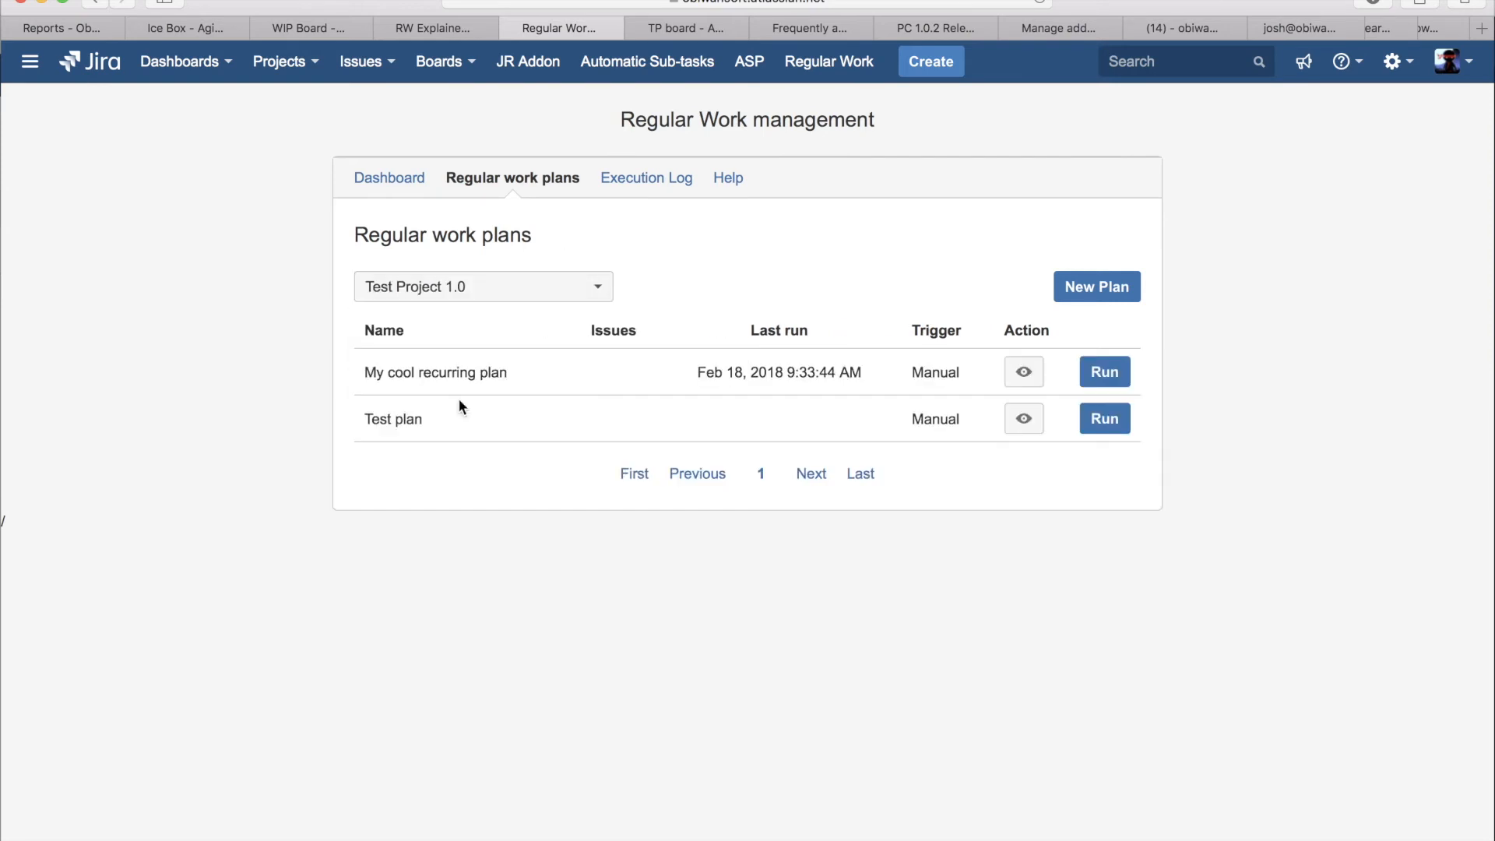
{"action": "left_click", "coordinate": [1024, 373]}
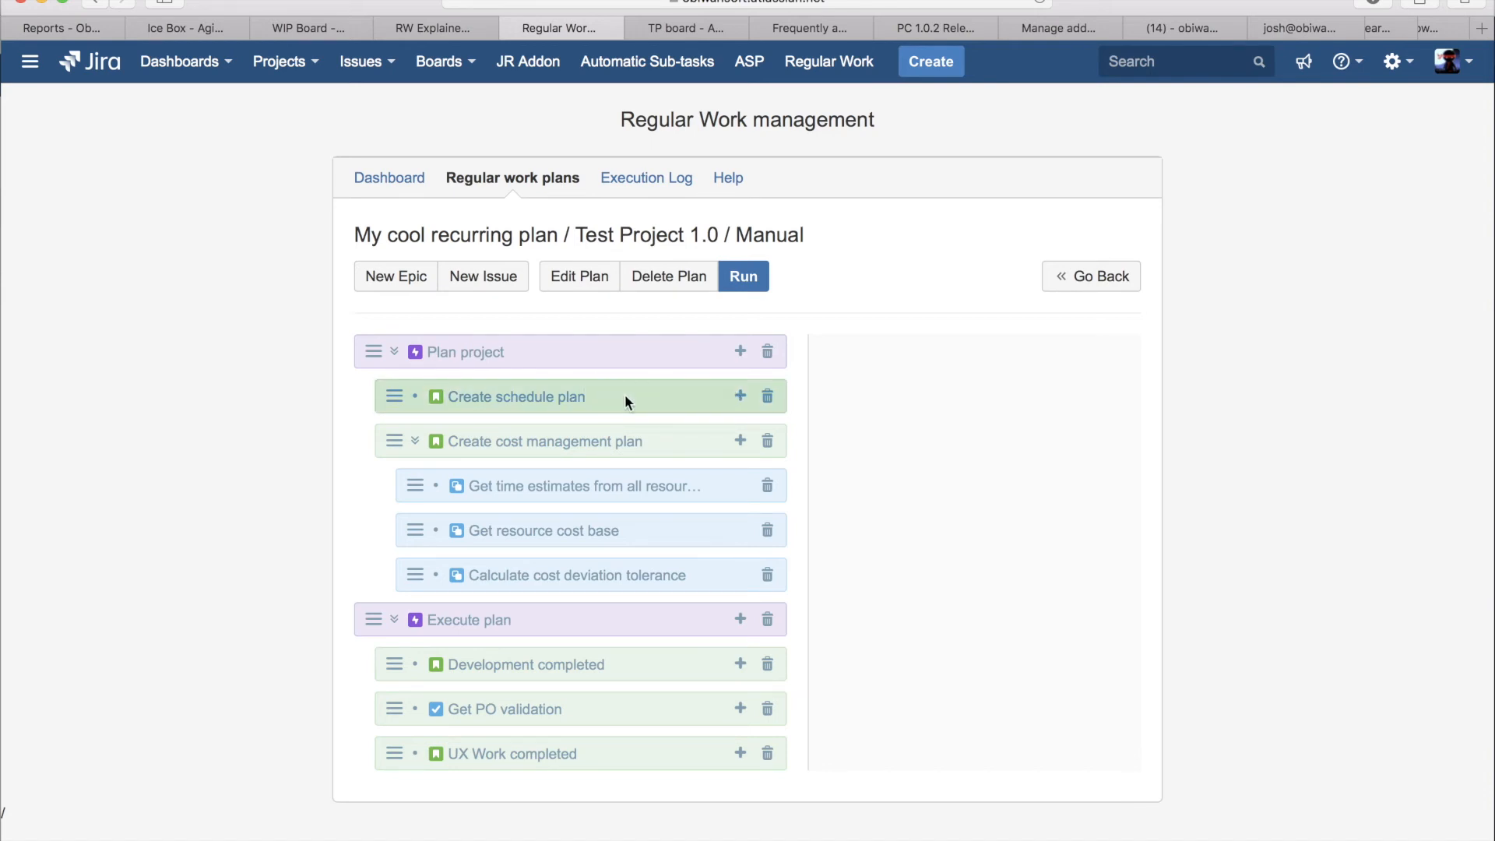
Examine the fields of the Create schedule plan and Create cost management plan stories, and close the issue details
{"action": "left_click", "coordinate": [557, 399]}
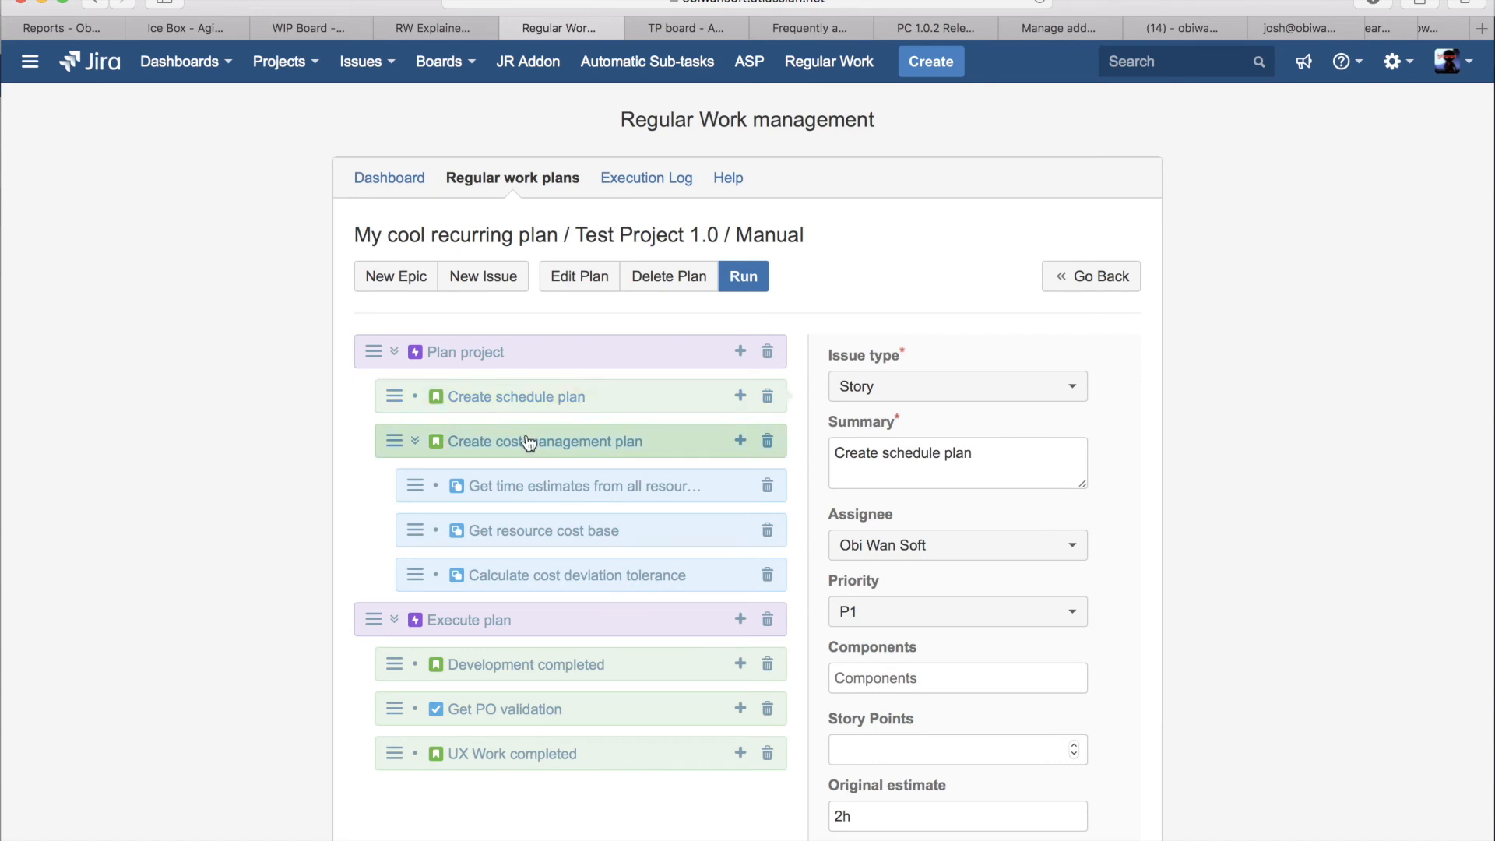
{"action": "left_click", "coordinate": [597, 442]}
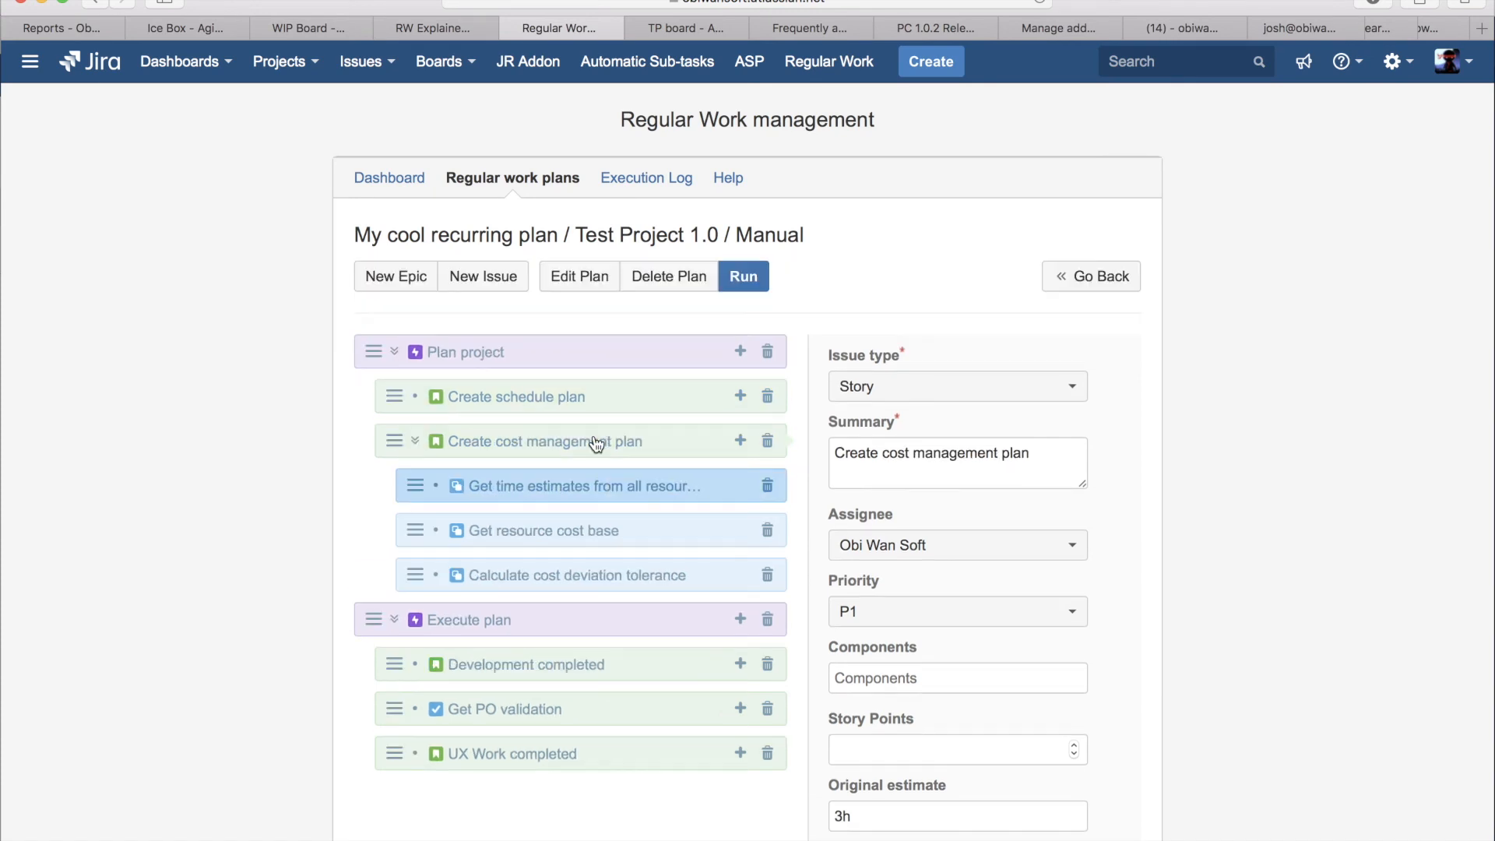
{"action": "scroll", "coordinate": [597, 442], "scroll_direction": "down", "scroll_amount": 2}
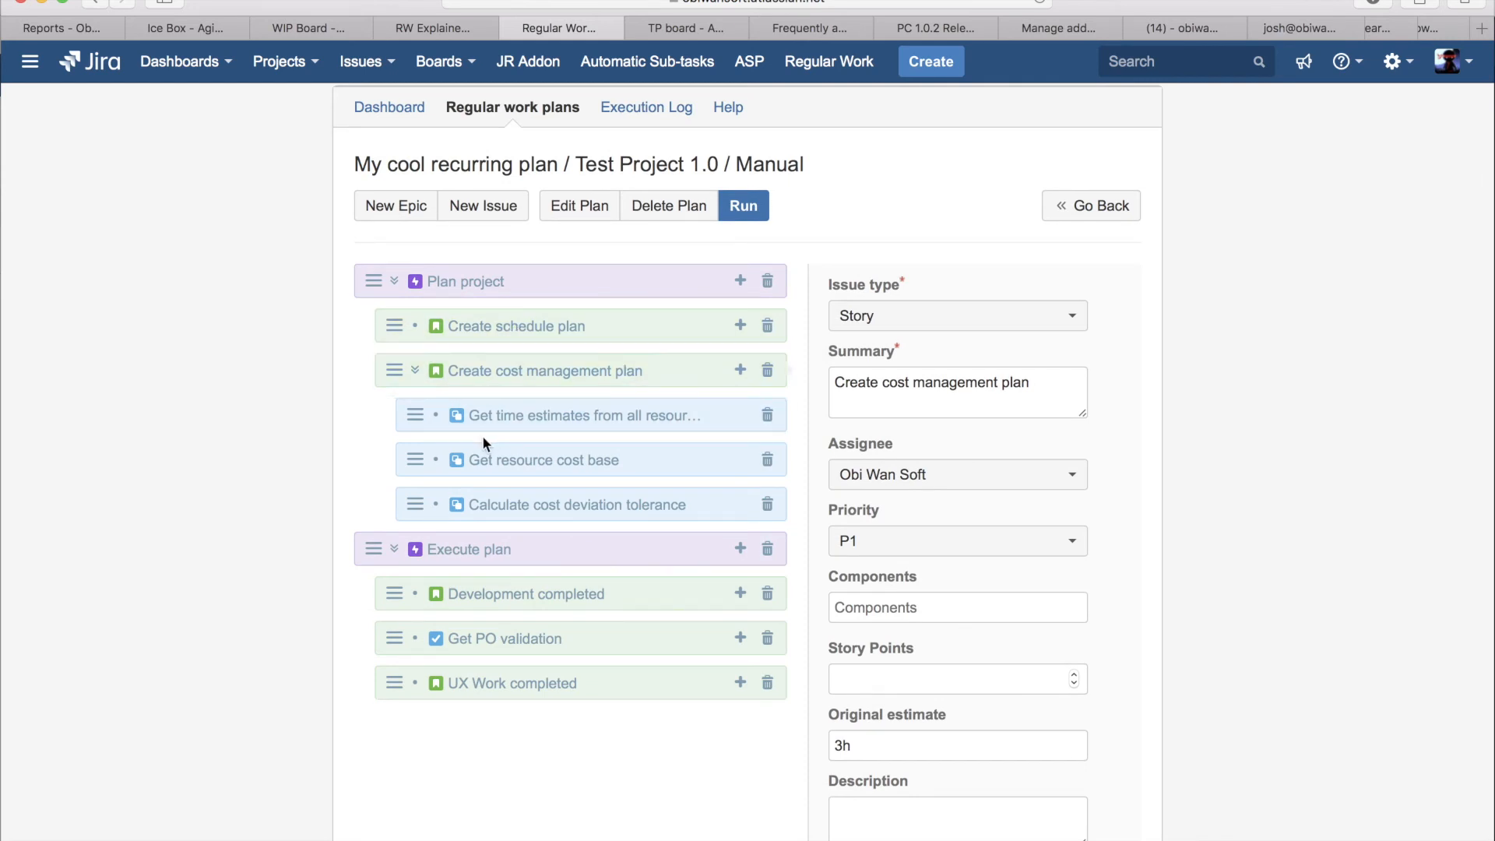
{"action": "scroll", "coordinate": [1137, 506], "scroll_direction": "down", "scroll_amount": 2}
{"action": "left_click", "coordinate": [1008, 798]}
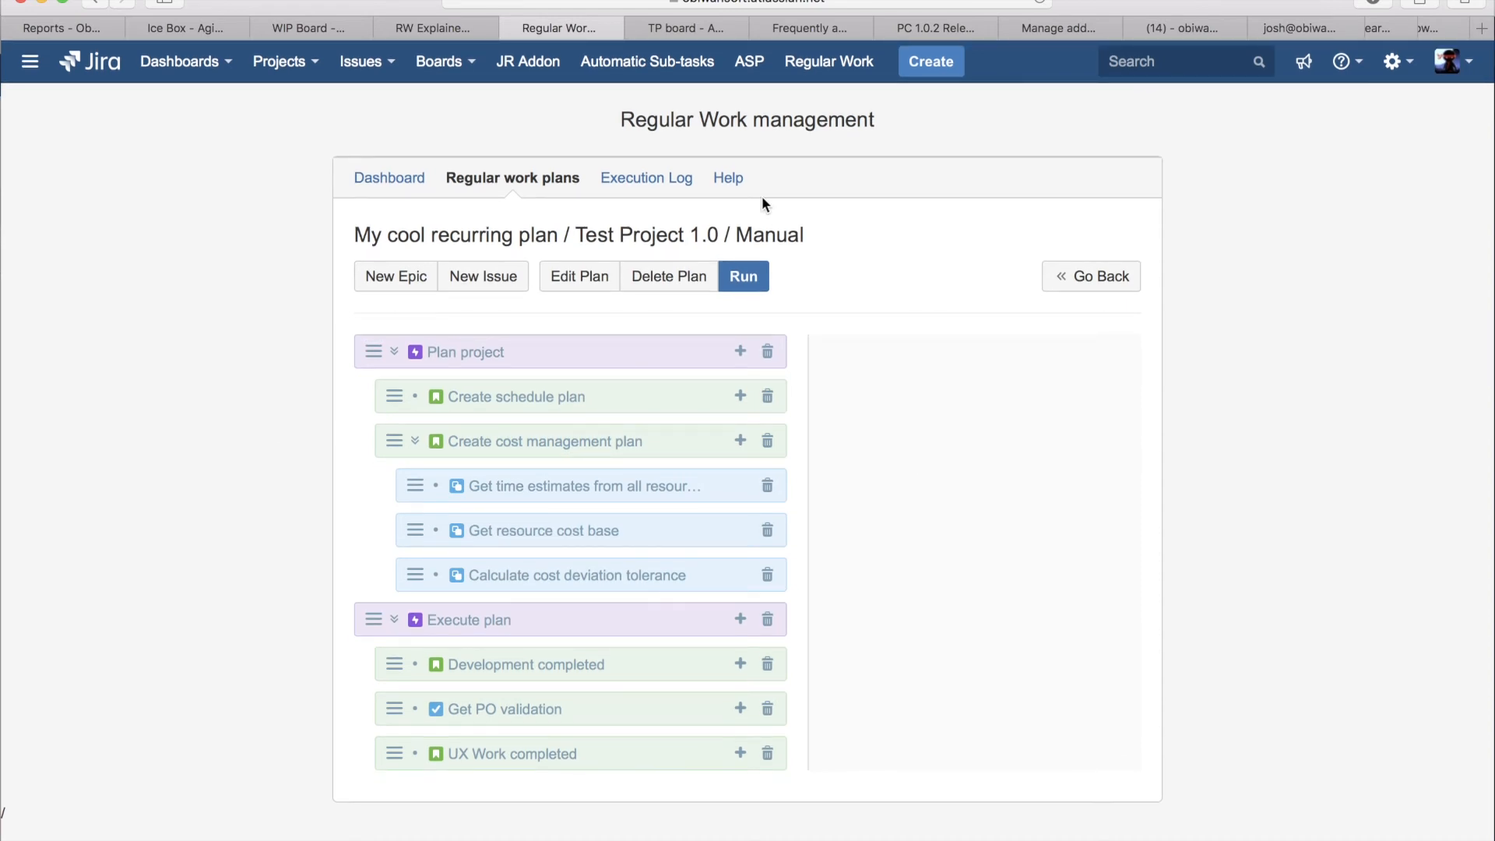
Reopen the Regular Work add-on, list the Test Project 1.0 plans and open My cool recurring plan
{"action": "left_click", "coordinate": [828, 72]}
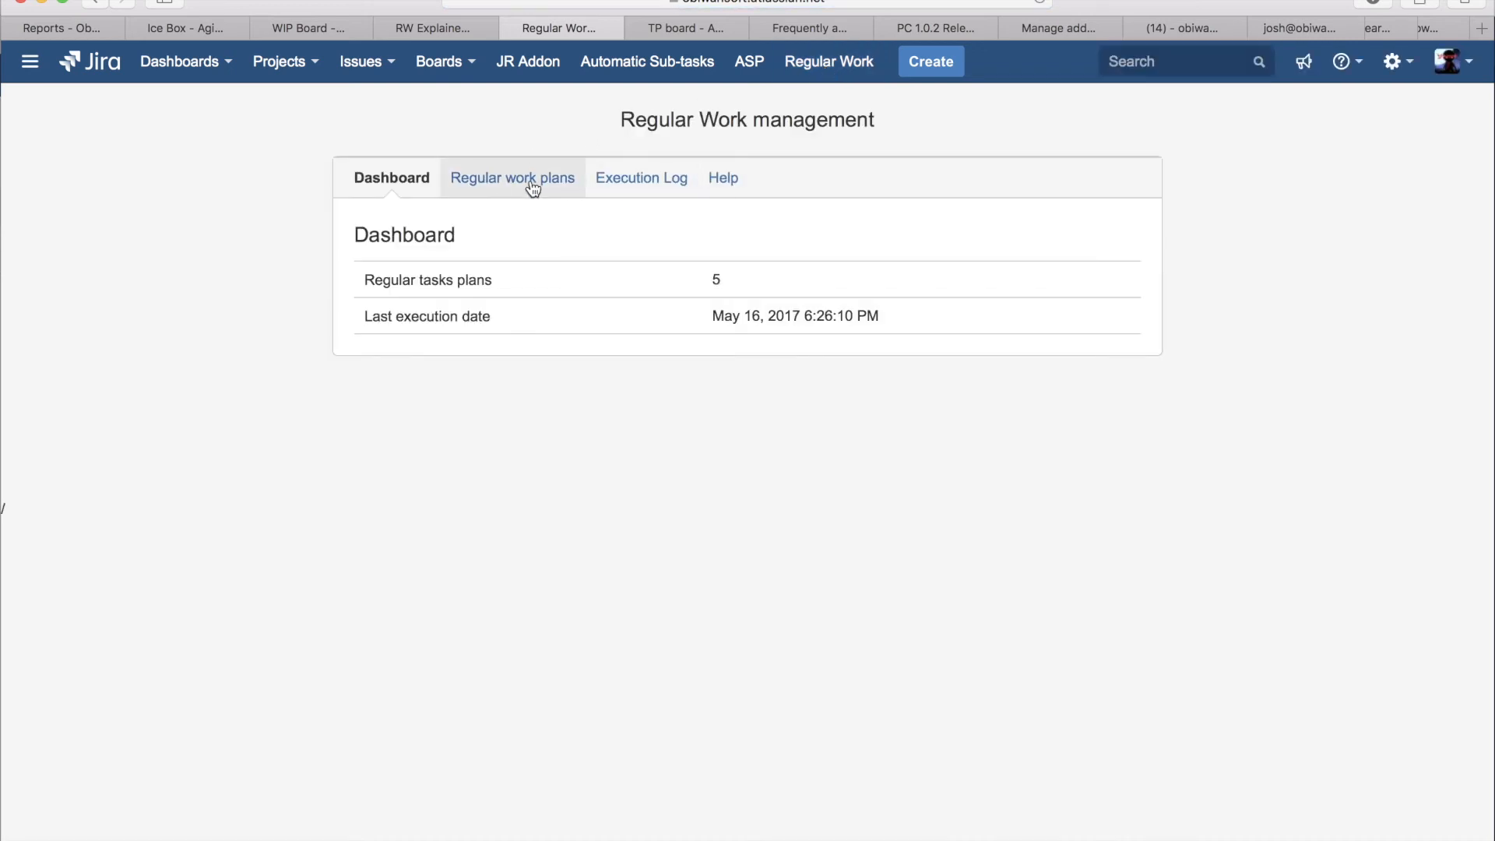
{"action": "left_click", "coordinate": [533, 188]}
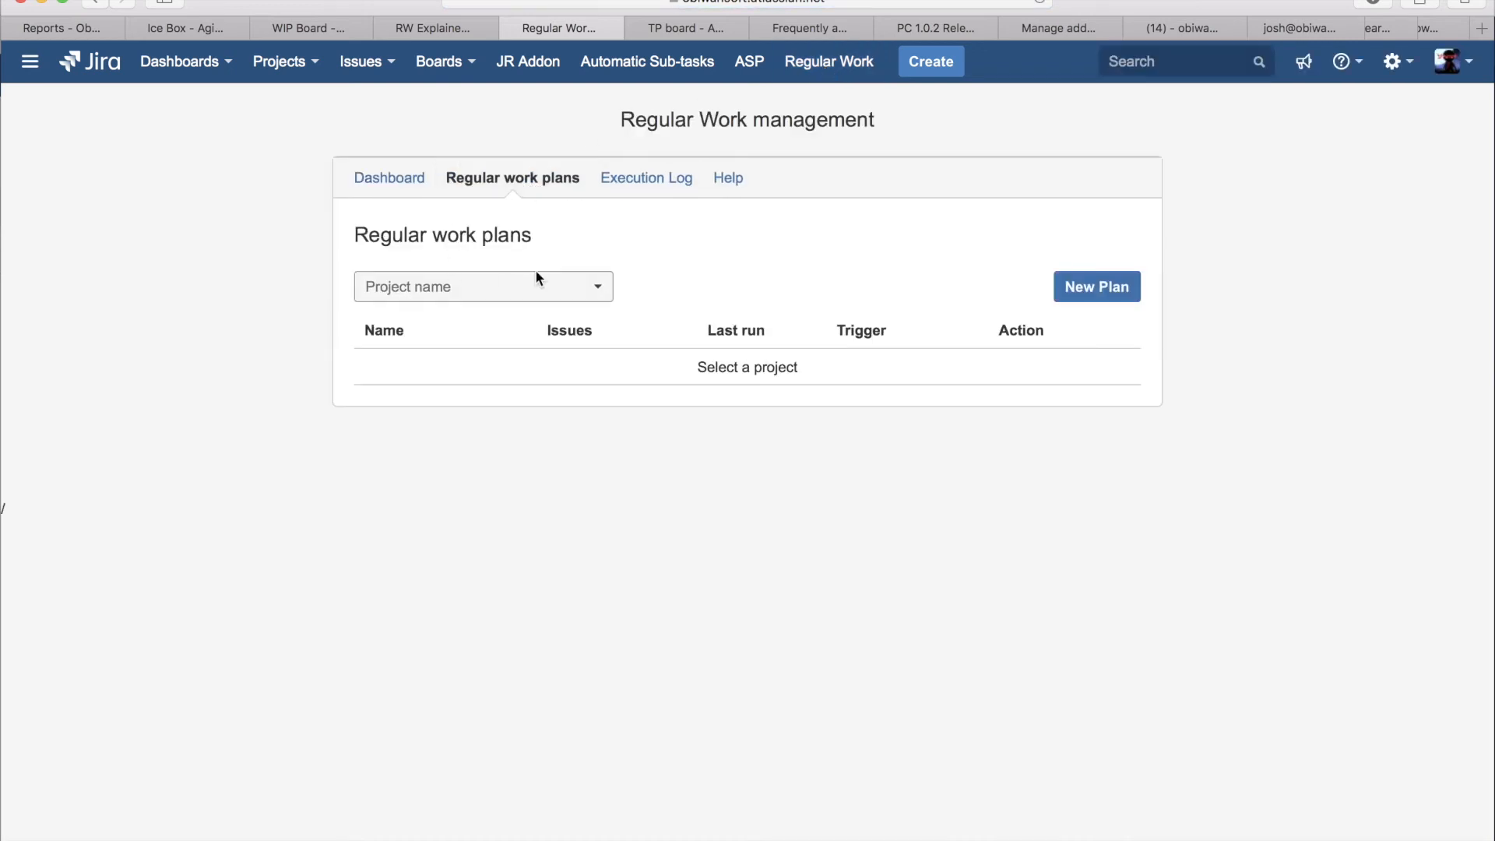
{"action": "left_click", "coordinate": [604, 290]}
{"action": "left_click", "coordinate": [457, 410]}
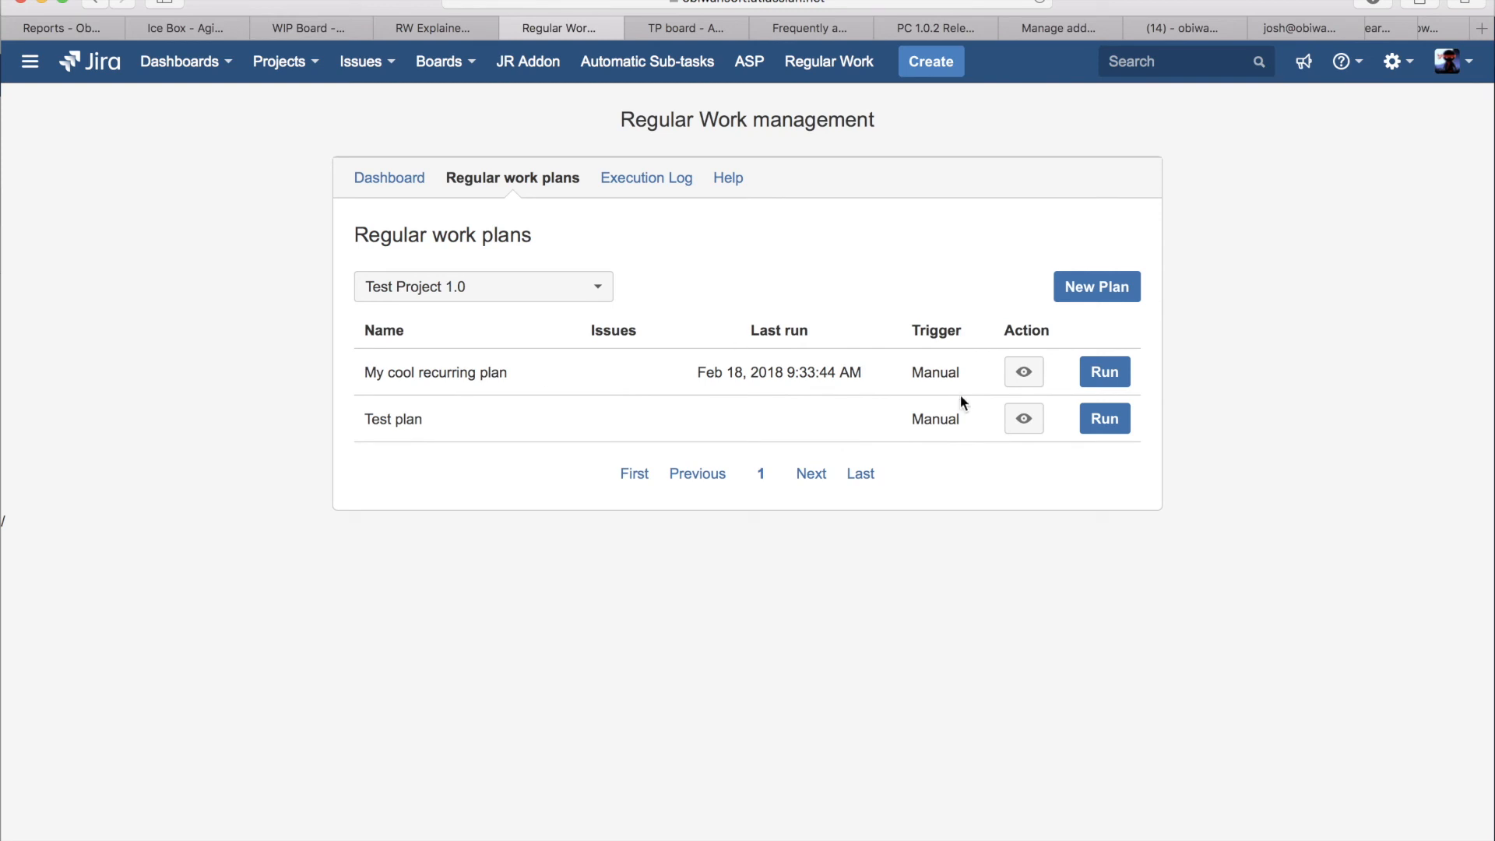
{"action": "left_click", "coordinate": [1022, 374]}
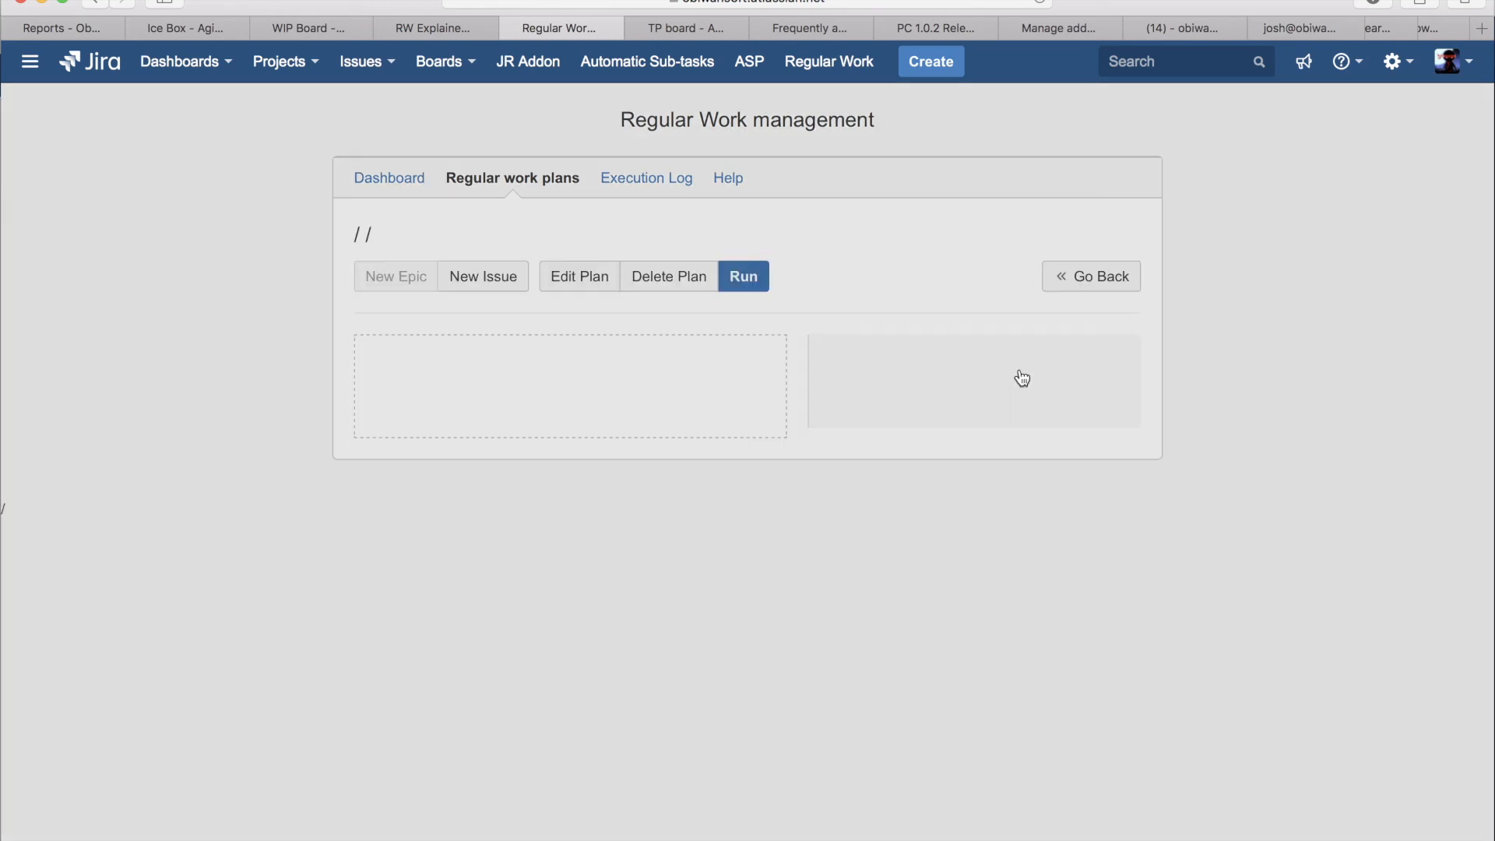